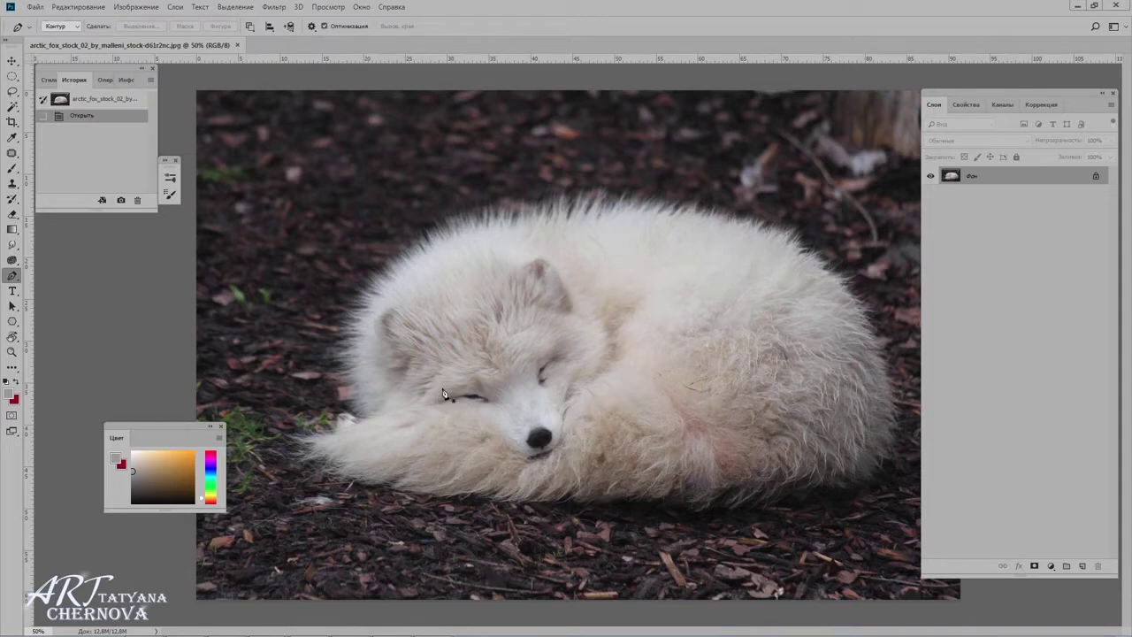
# Switch from the Pen tool to the Lasso tool to trace freehand selections
pyautogui.press('l')
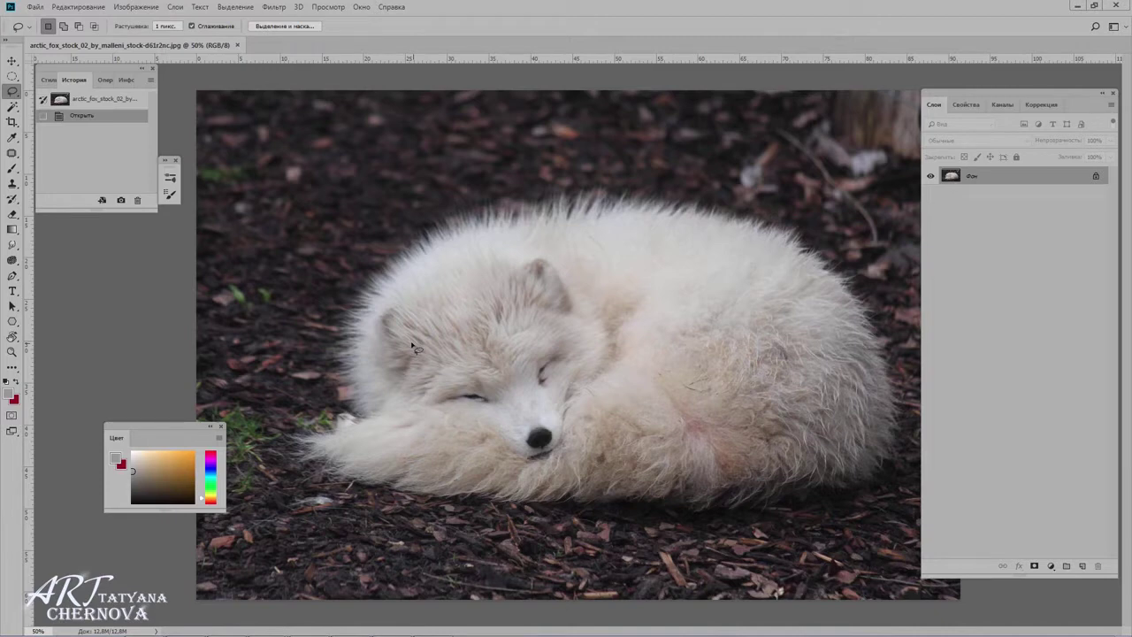
# Lasso roughly around the fox, drop the selection, and copy the photo onto new Layer 1
pyautogui.moveTo(355, 418)
pyautogui.mouseDown()
pyautogui.moveTo(856, 484)
pyautogui.moveTo(290, 458)
pyautogui.mouseUp()
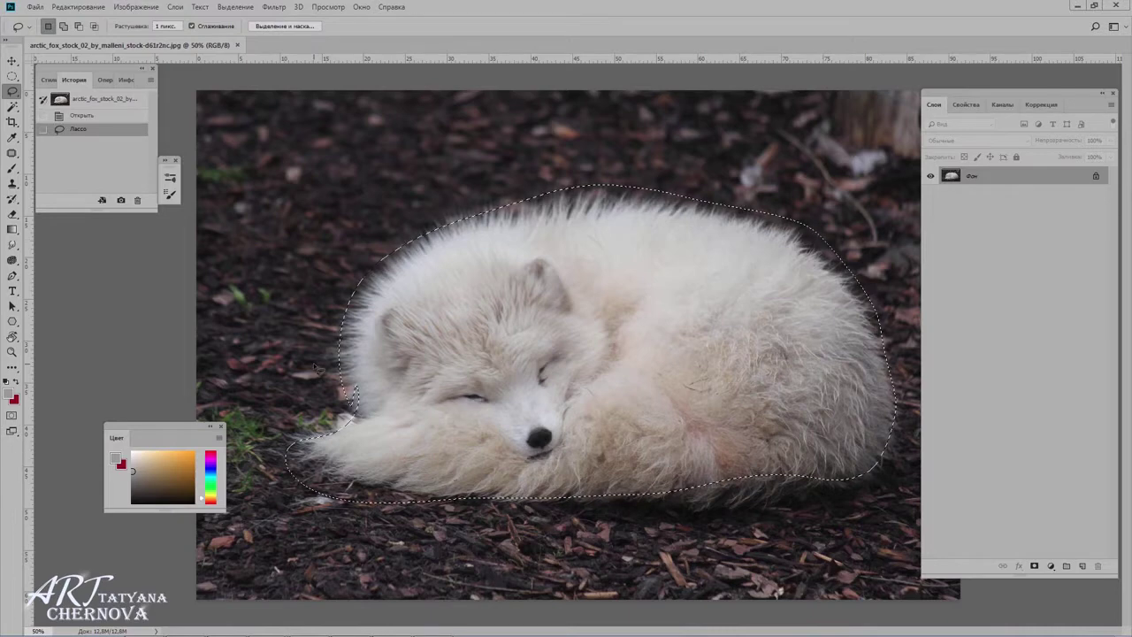
pyautogui.click(314, 364)
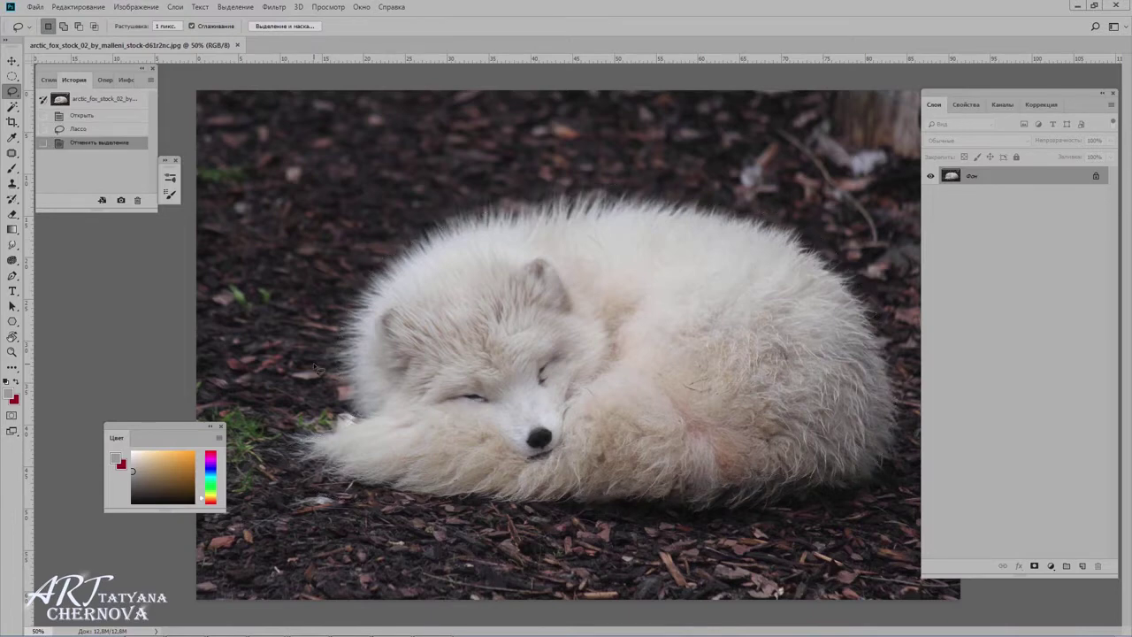
pyautogui.hotkey('ctrl', 'j')
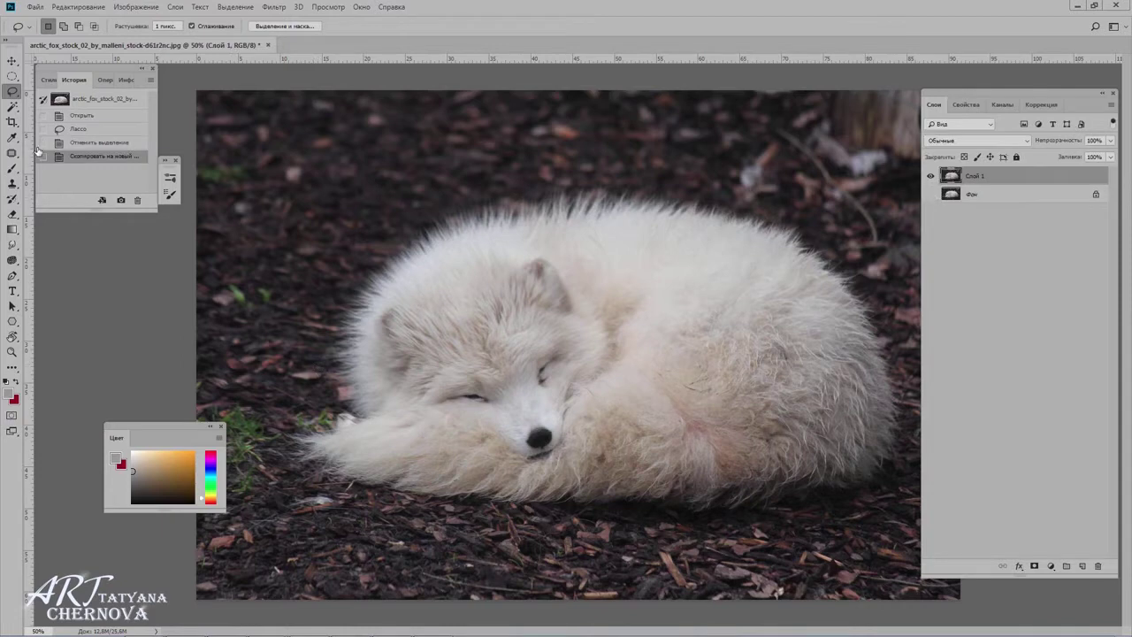
pyautogui.click(12, 106)
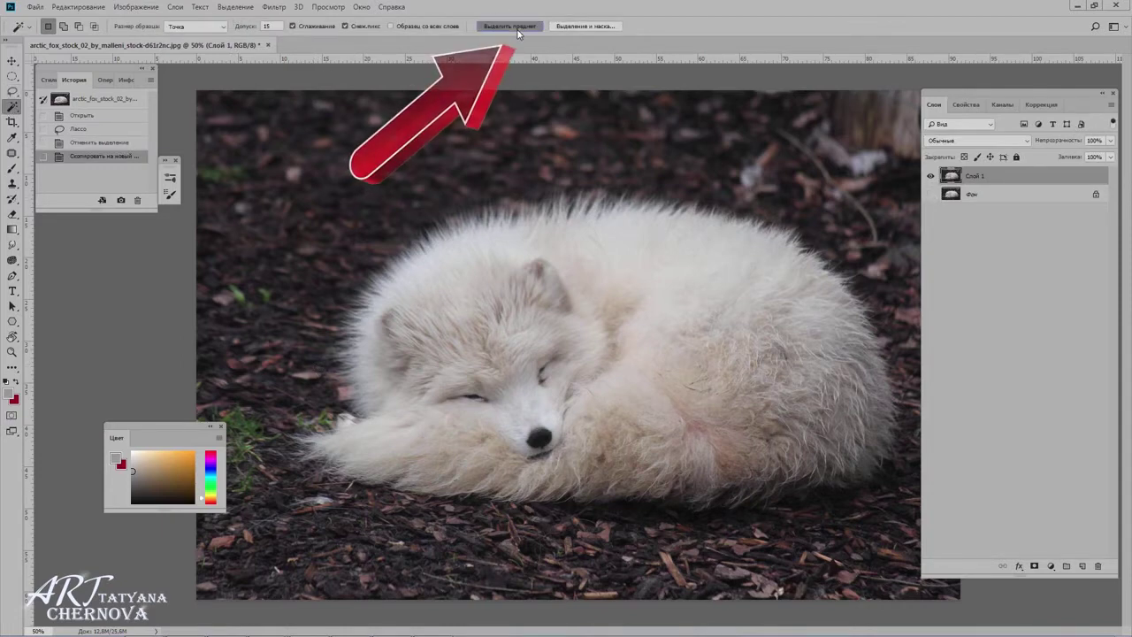
# Select the fox with Select Subject, then lasso-add the missed fur on the back, lower right and tail
pyautogui.click(519, 34)
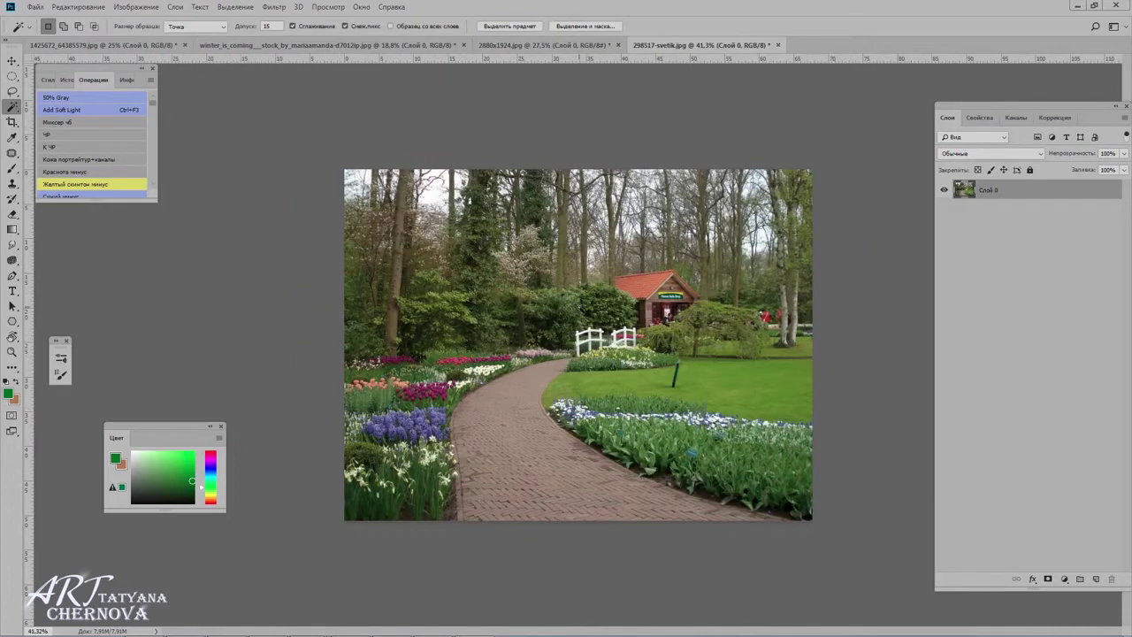
pyautogui.click(502, 26)
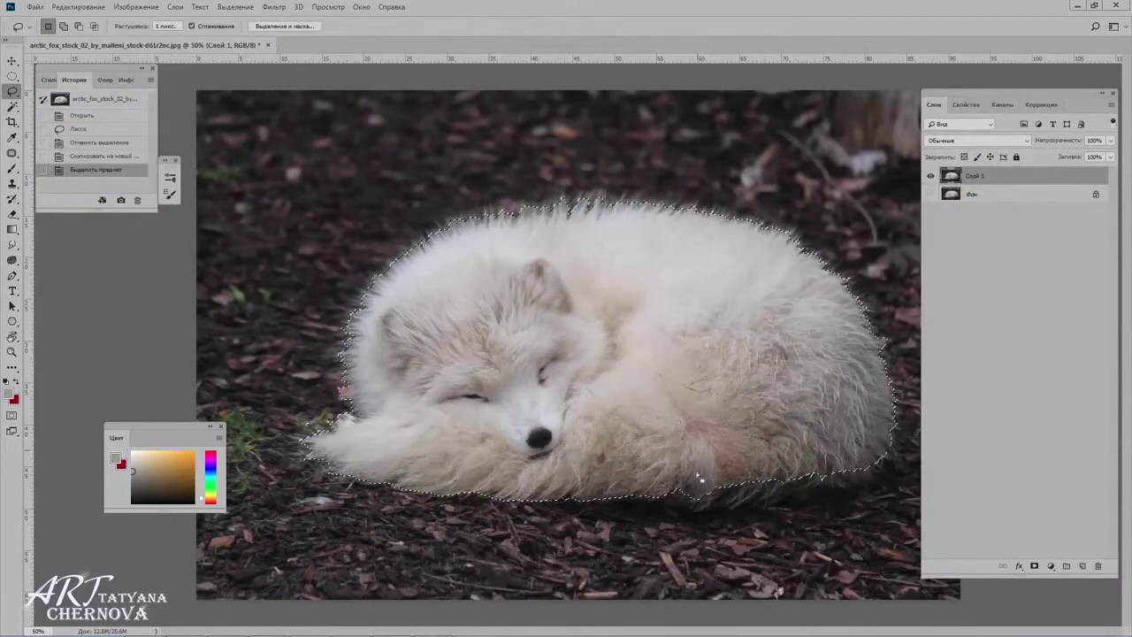
pyautogui.press('shift')
pyautogui.moveTo(712, 515); pyautogui.dragTo(902, 442)
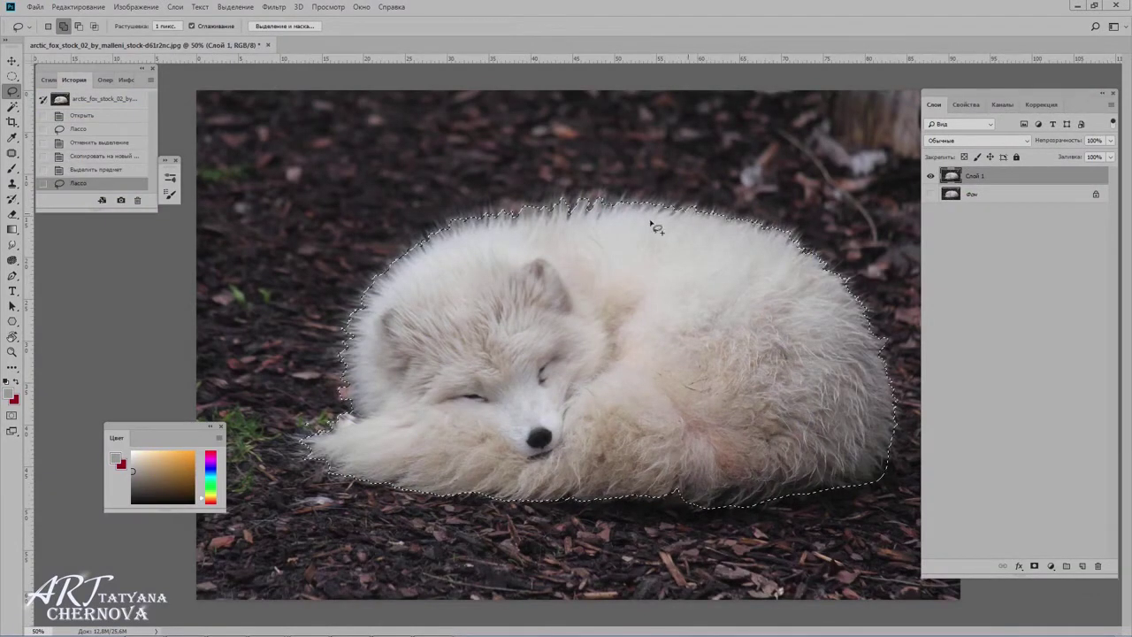
pyautogui.moveTo(442, 224); pyautogui.dragTo(679, 206)
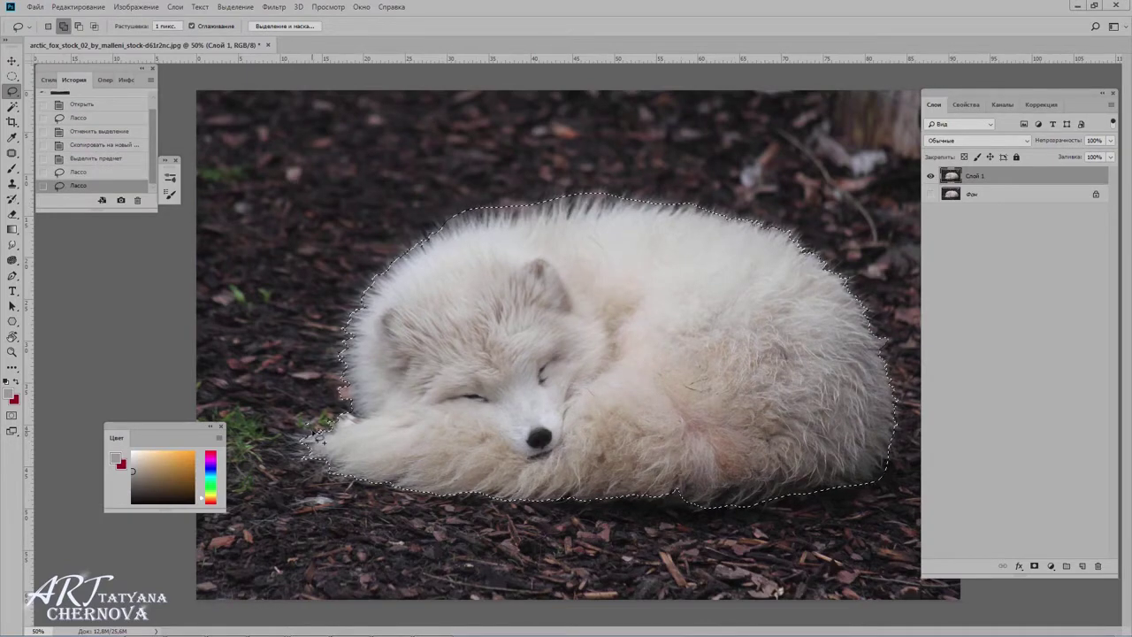
pyautogui.moveTo(319, 436); pyautogui.dragTo(299, 433)
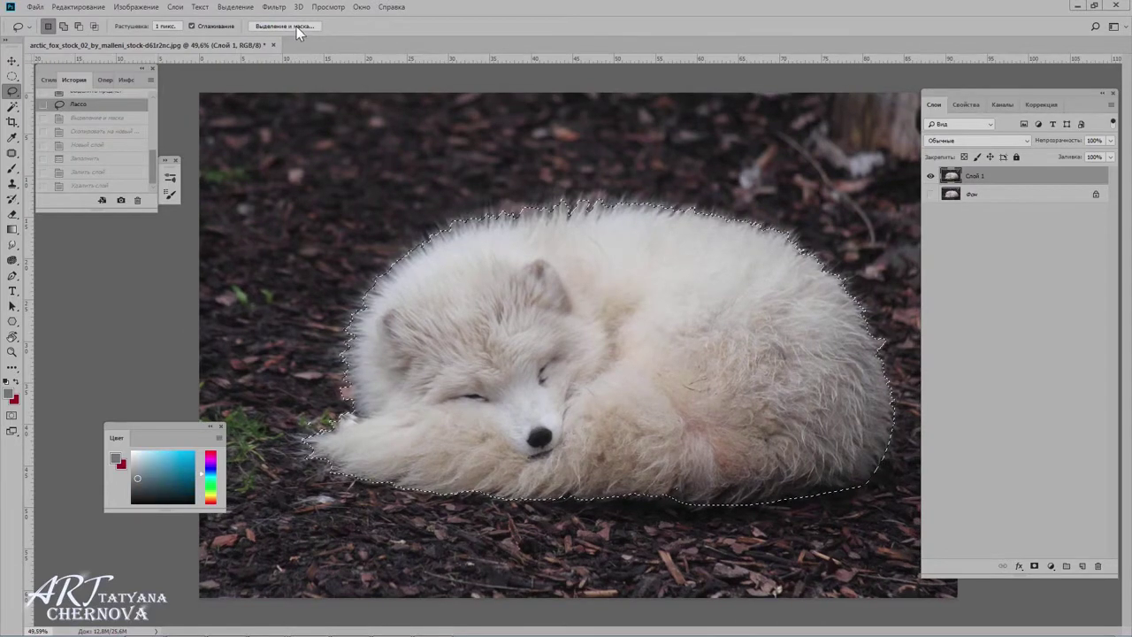
# Preview the fox selection in Select and Mask's Onion Skin view at 100% transparency
pyautogui.click(297, 26)
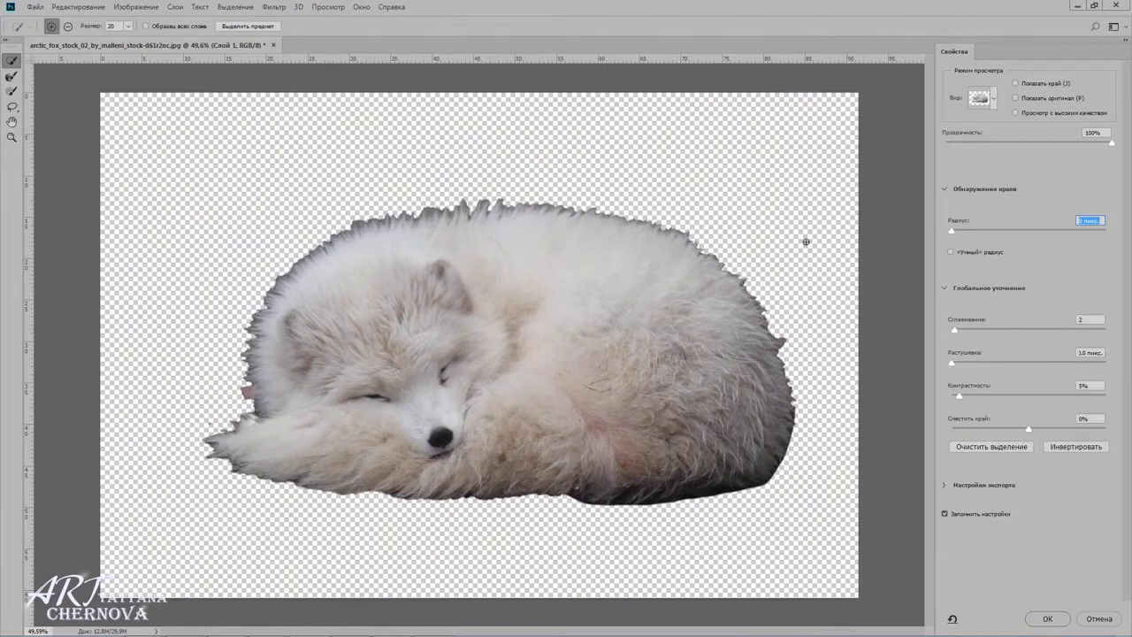
pyautogui.click(994, 103)
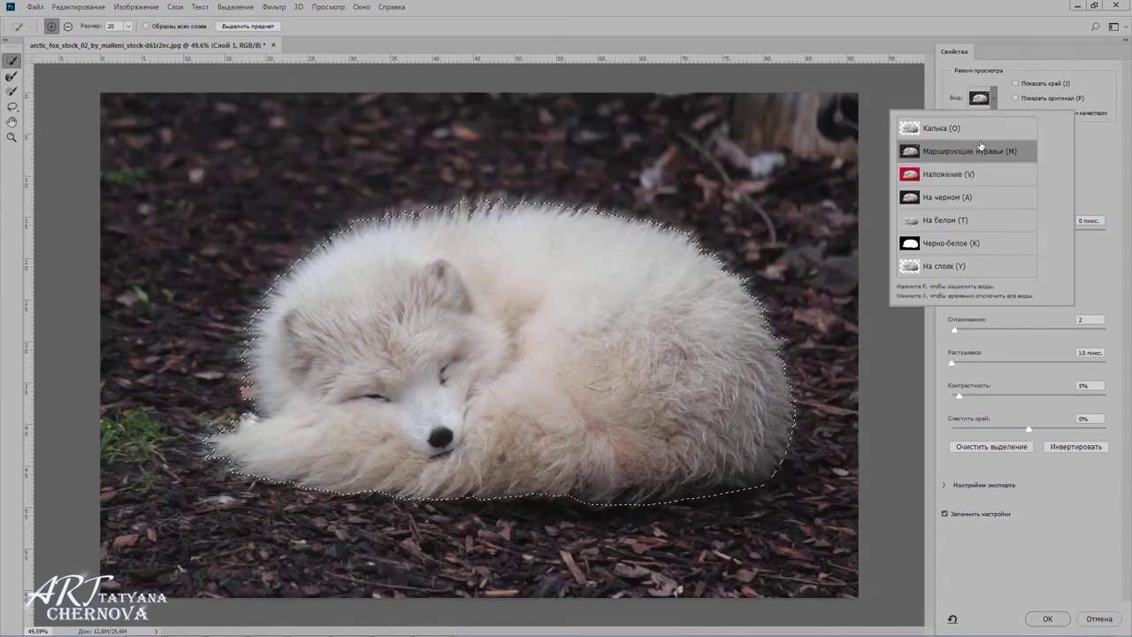
pyautogui.click(948, 173)
pyautogui.click(979, 98)
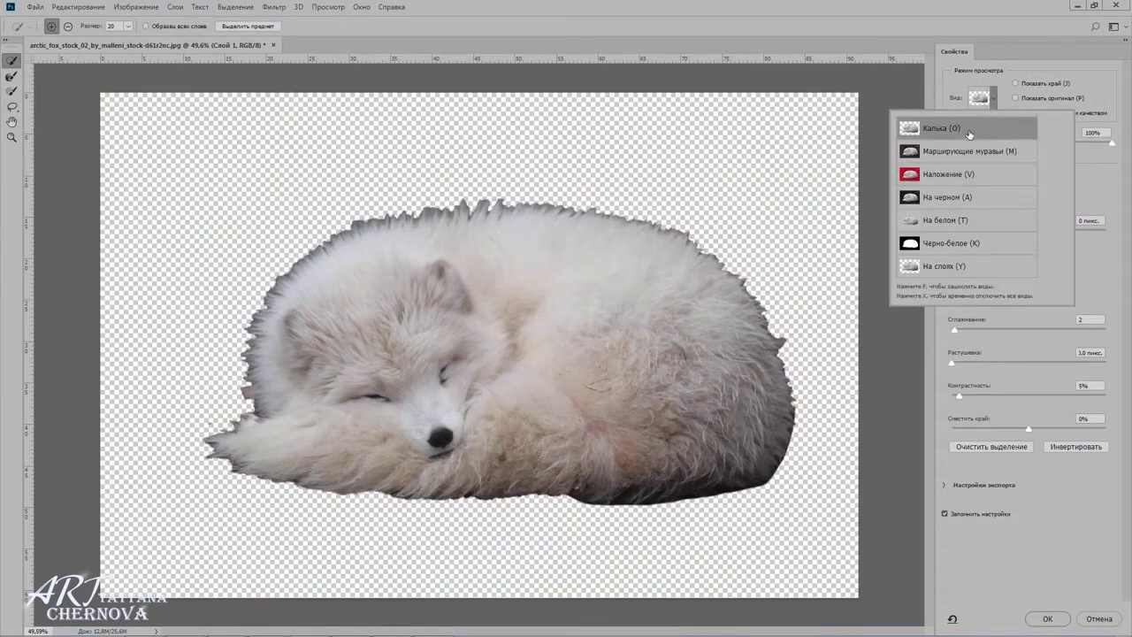
pyautogui.click(941, 127)
pyautogui.moveTo(1023, 141); pyautogui.dragTo(1129, 170)
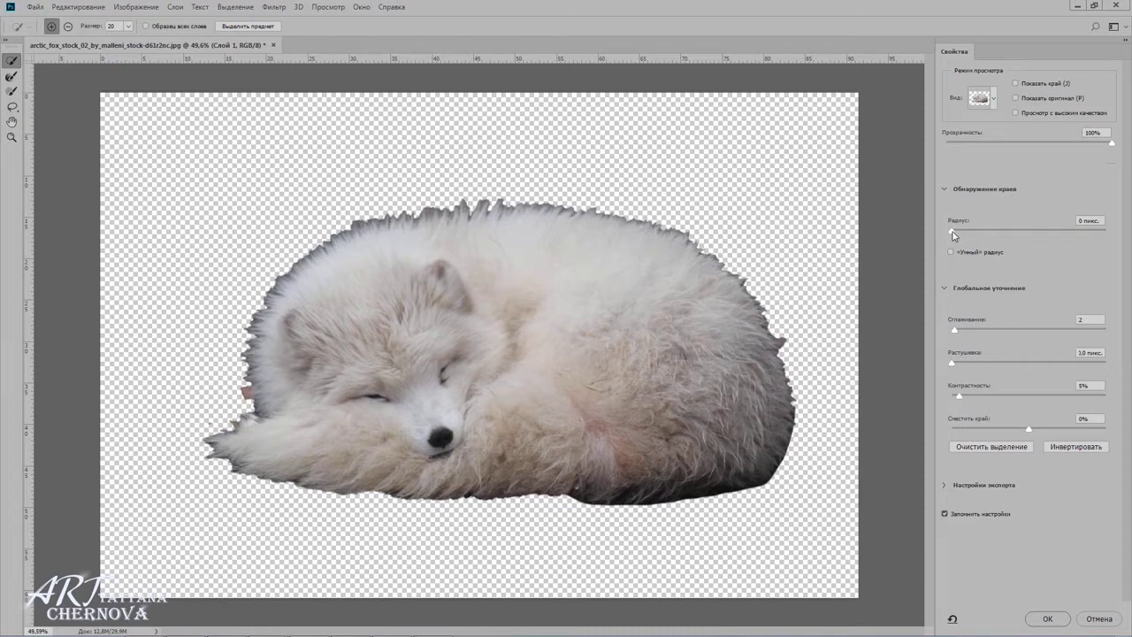
# Set the edge radius to 37 px with Smart Radius off, Shift Edge to −5%, and apply
pyautogui.moveTo(952, 232); pyautogui.dragTo(1019, 239)
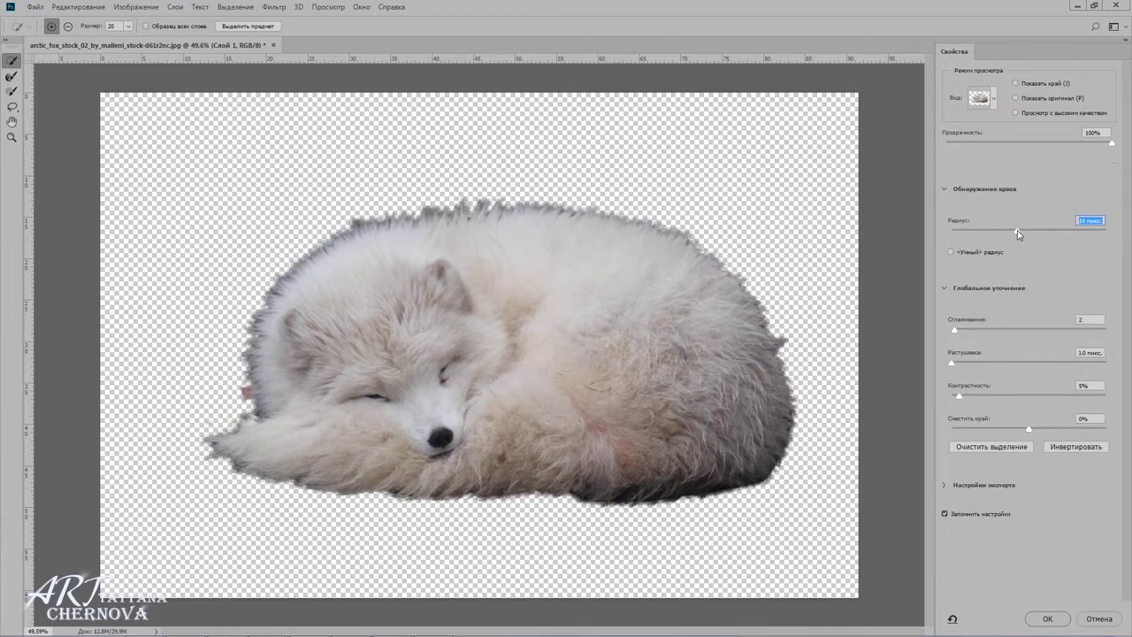
pyautogui.moveTo(1017, 233); pyautogui.dragTo(1031, 234)
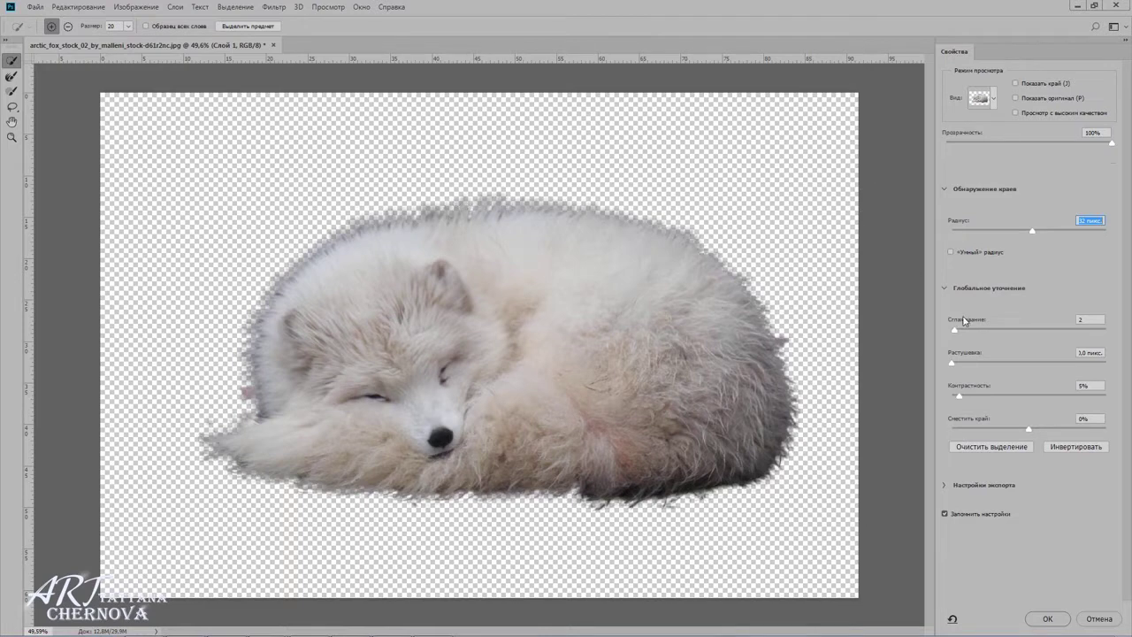
pyautogui.click(972, 257)
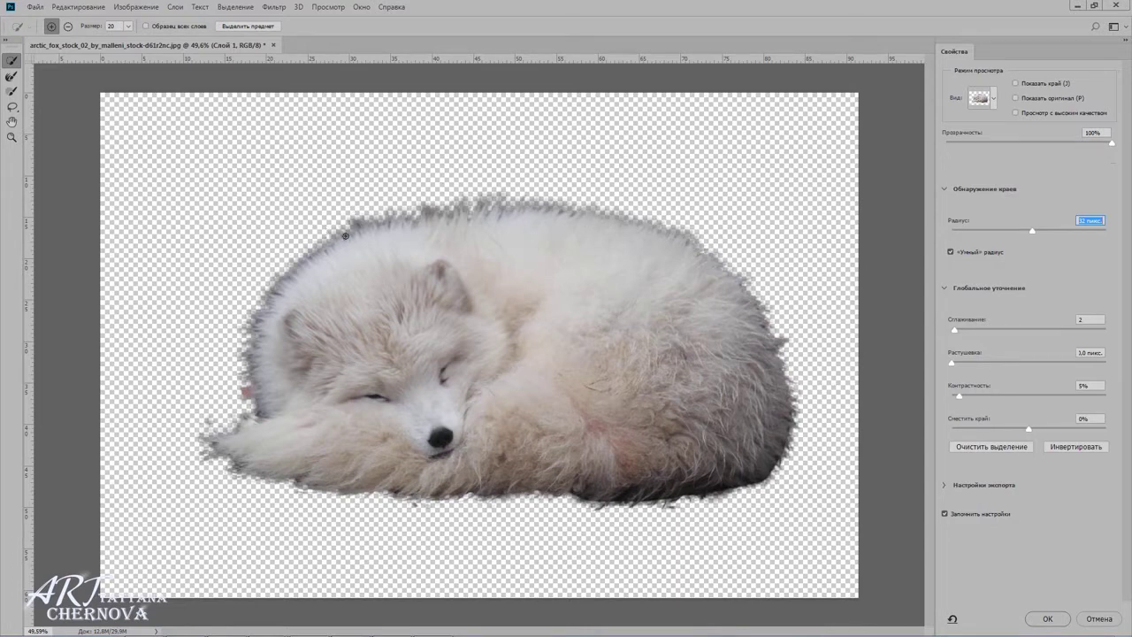
pyautogui.click(949, 253)
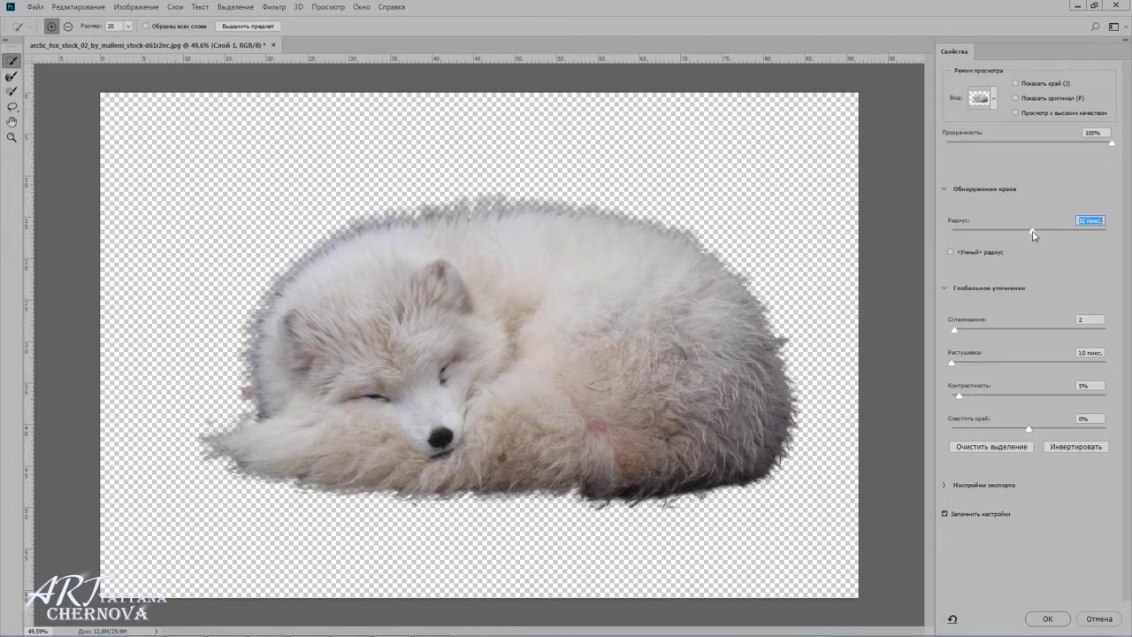
pyautogui.moveTo(1037, 234); pyautogui.dragTo(1041, 243)
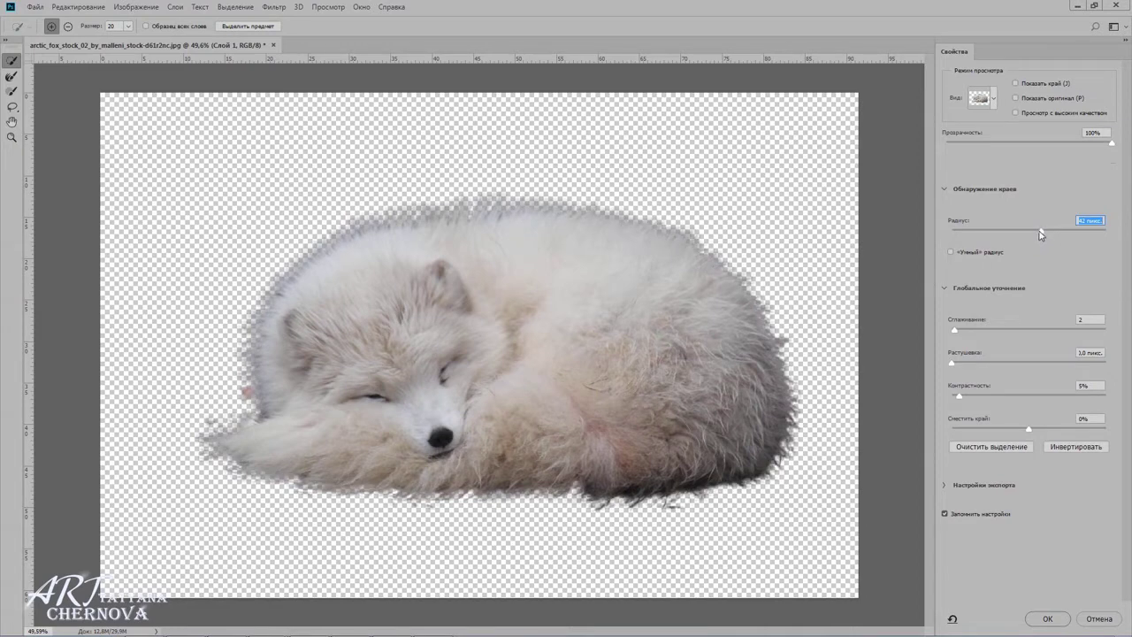
pyautogui.moveTo(1041, 232); pyautogui.dragTo(1038, 232)
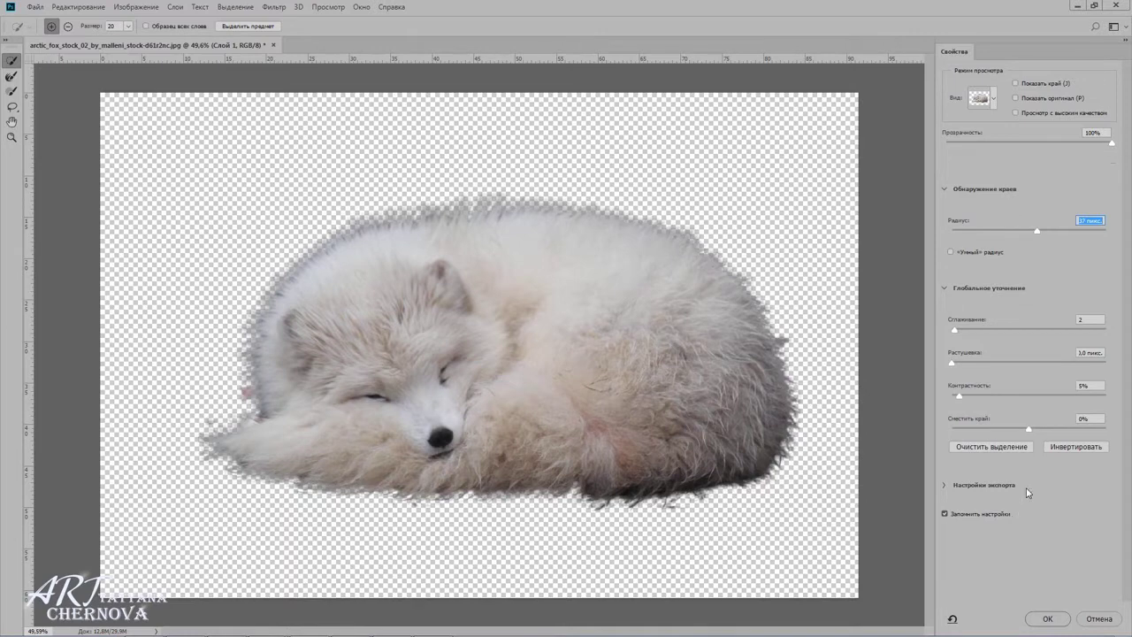
pyautogui.click(1028, 430)
pyautogui.moveTo(1022, 437); pyautogui.dragTo(1023, 438)
pyautogui.click(1047, 618)
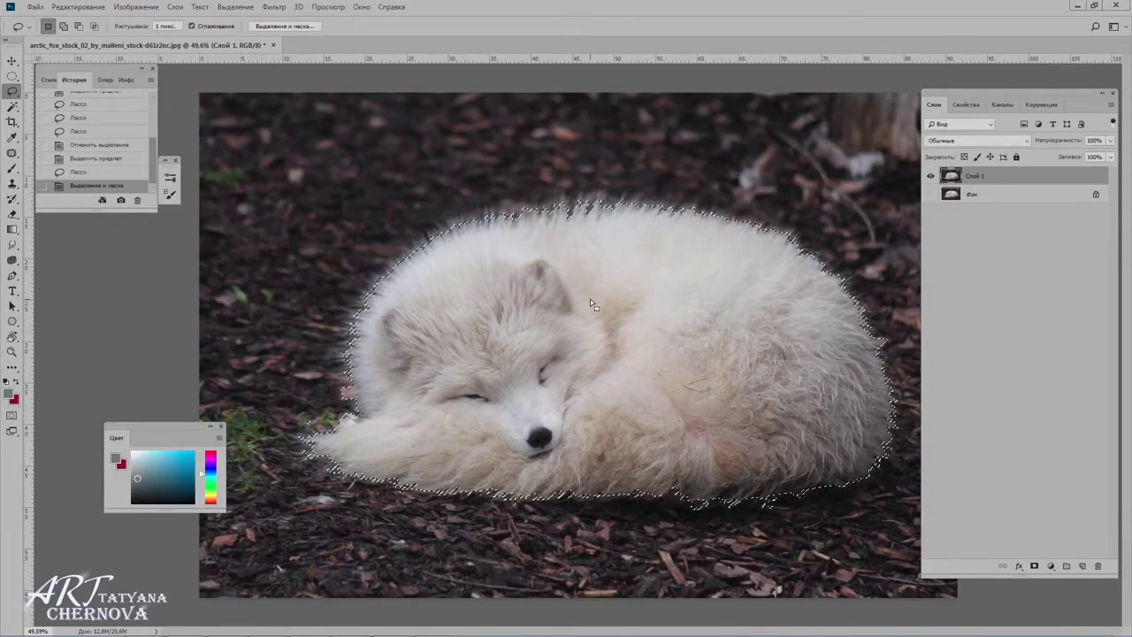
# Copy the fox onto Слой 2 over the winter forest, scale it to about 92%, and move it lower-left
pyautogui.hotkey('ctrl', 'j')
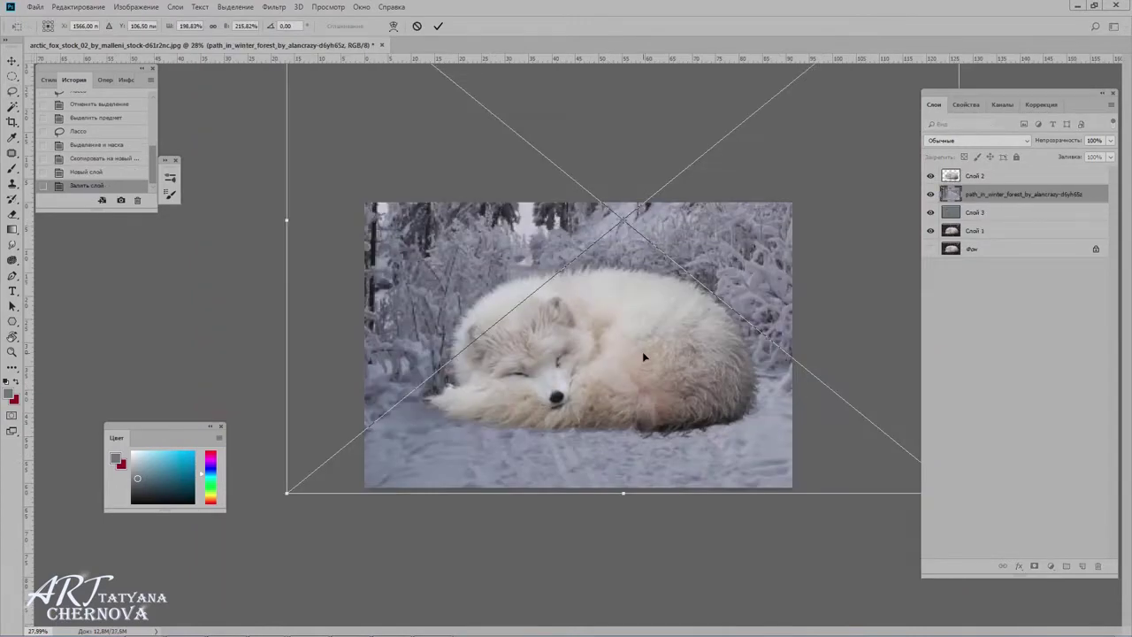
pyautogui.press('Return')
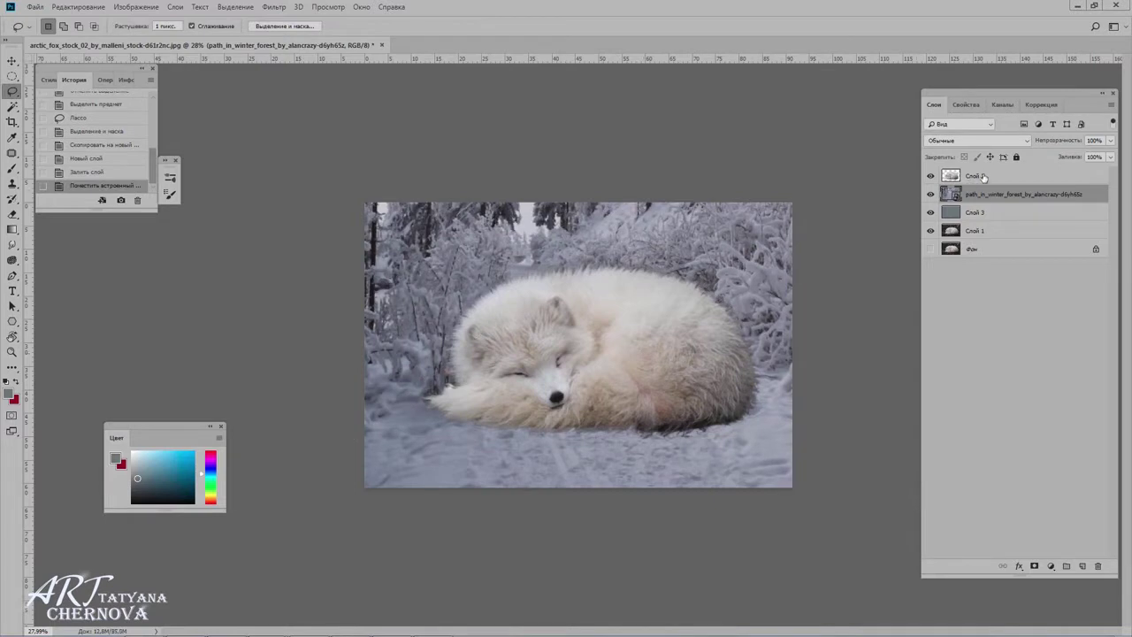
pyautogui.click(977, 177)
pyautogui.hotkey('ctrl', 't')
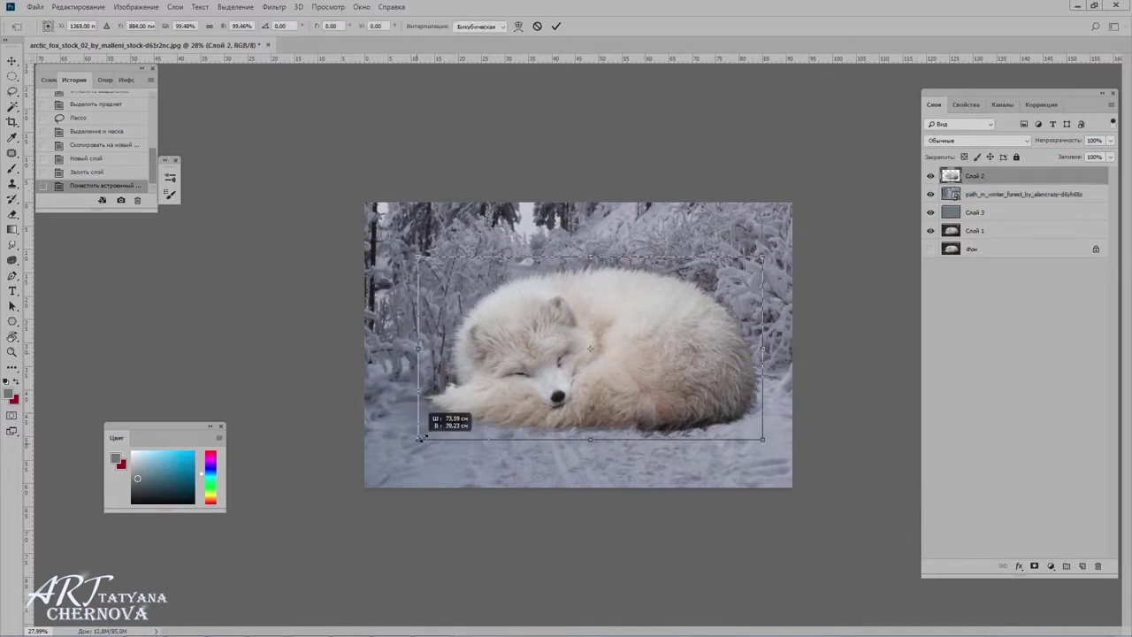
pyautogui.moveTo(416, 439); pyautogui.dragTo(445, 434)
pyautogui.moveTo(630, 387); pyautogui.dragTo(619, 408)
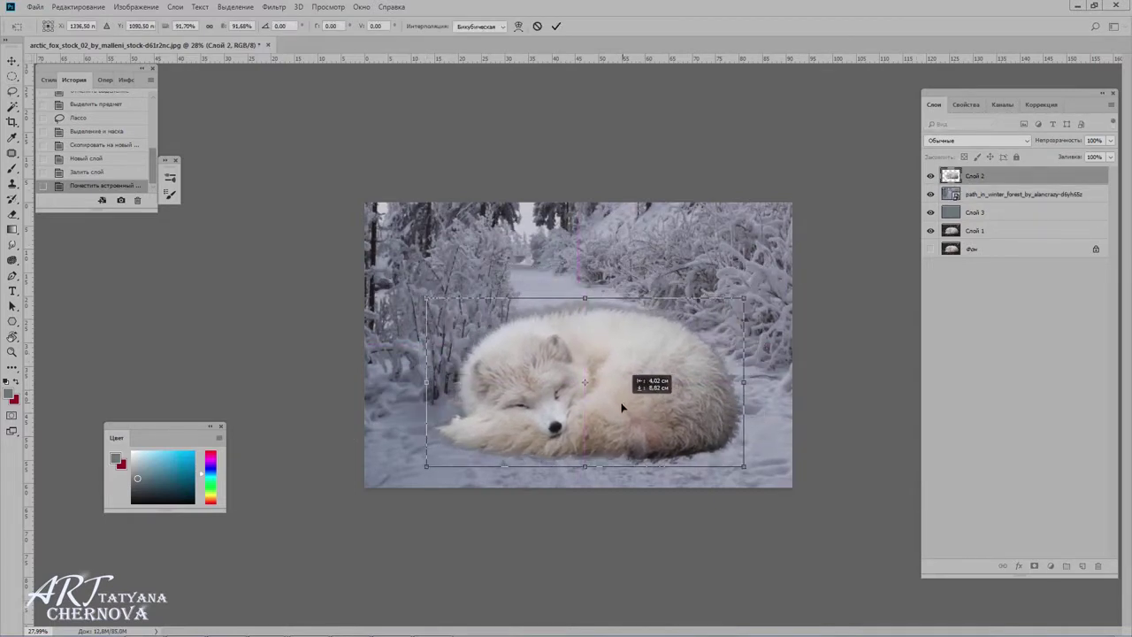
pyautogui.press('Return')
pyautogui.scroll(4, 619, 406)
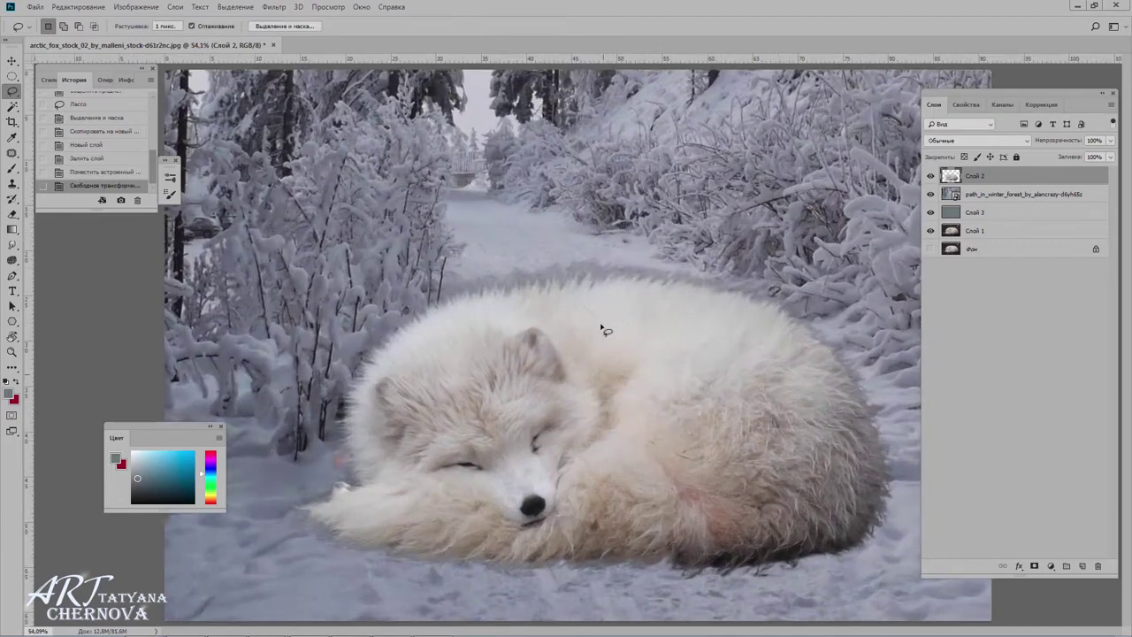
# Drop the stray selection and erase the pink mark near the fox's tail with a size-20 brush
pyautogui.moveTo(566, 250); pyautogui.dragTo(818, 317)
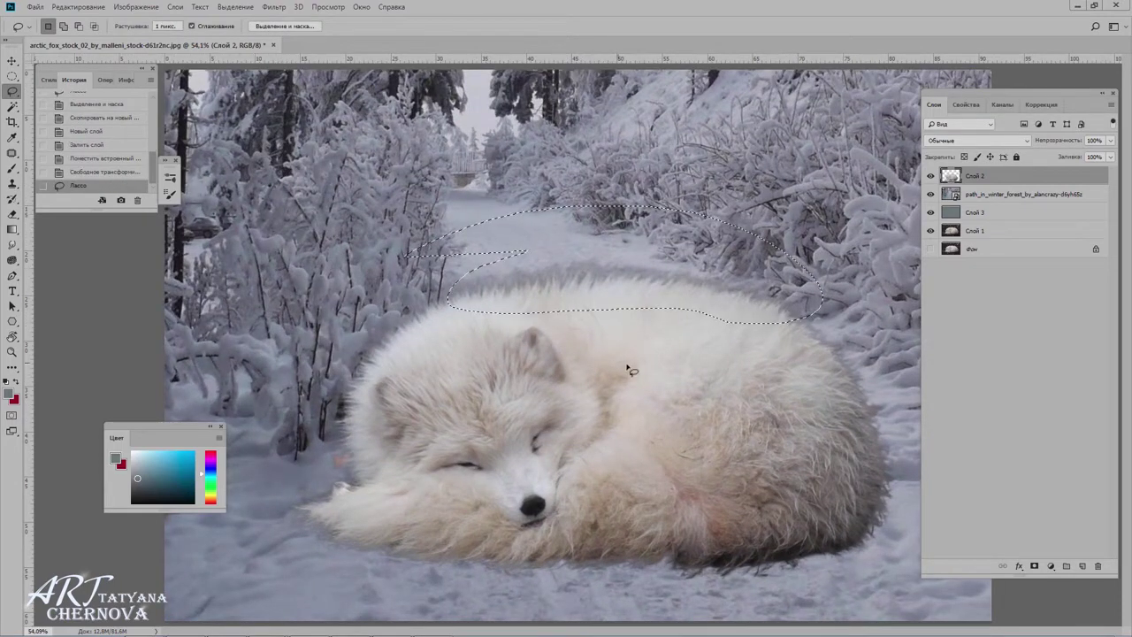
pyautogui.hotkey('ctrl', 'd')
pyautogui.press('b')
pyautogui.press(']')
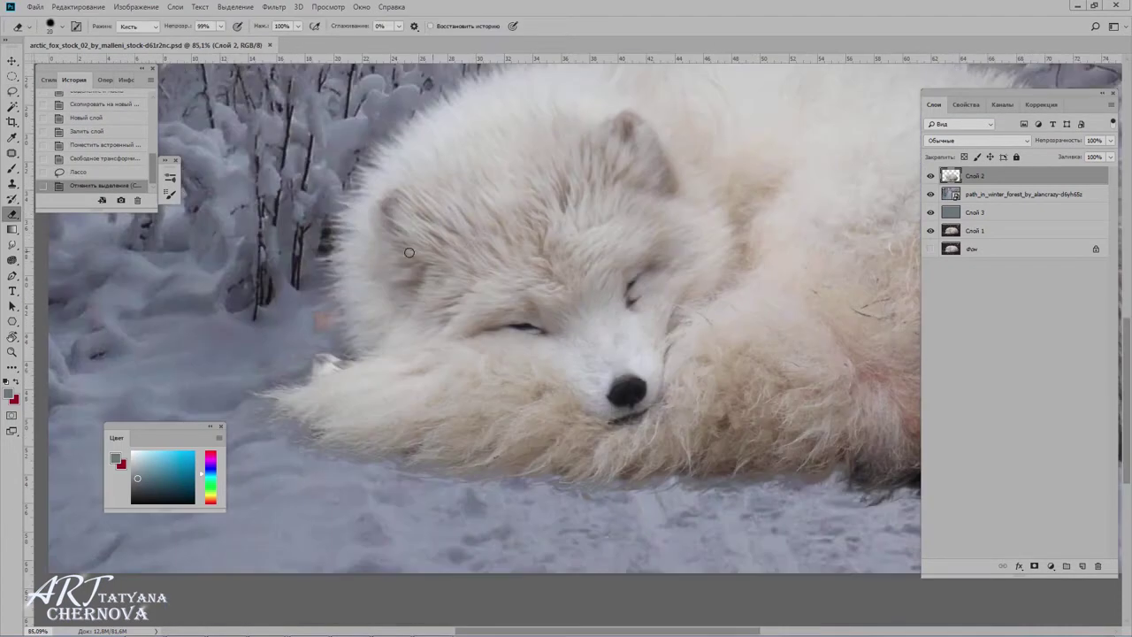
pyautogui.moveTo(301, 319); pyautogui.dragTo(320, 323)
pyautogui.rightClick(296, 301)
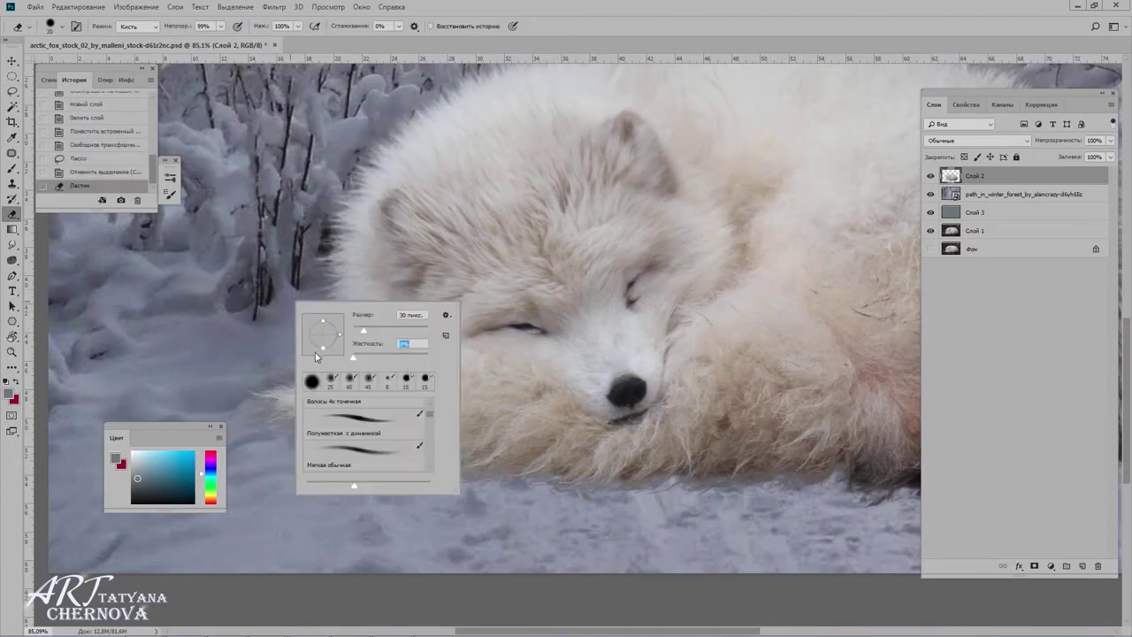
pyautogui.press('Escape')
# Erase the stray fur around the fox's tail at 70% eraser opacity
pyautogui.press('7')
pyautogui.click(321, 319)
pyautogui.click(291, 345)
pyautogui.click(262, 365)
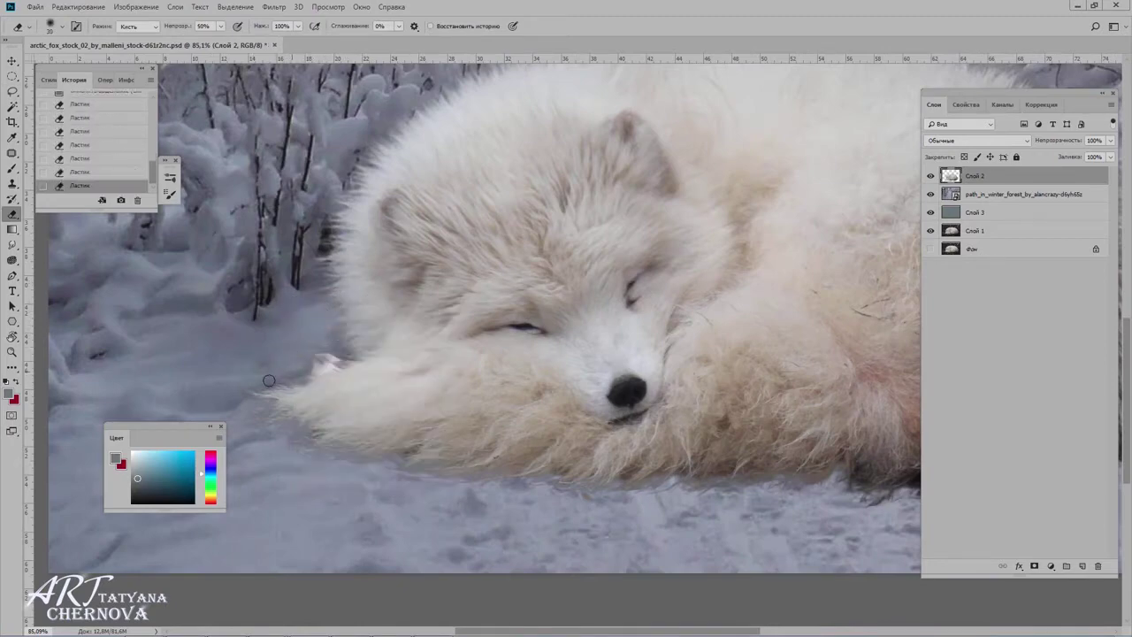
pyautogui.click(275, 372)
pyautogui.hscroll(5, 457, 472)
pyautogui.scroll(-1, 457, 472)
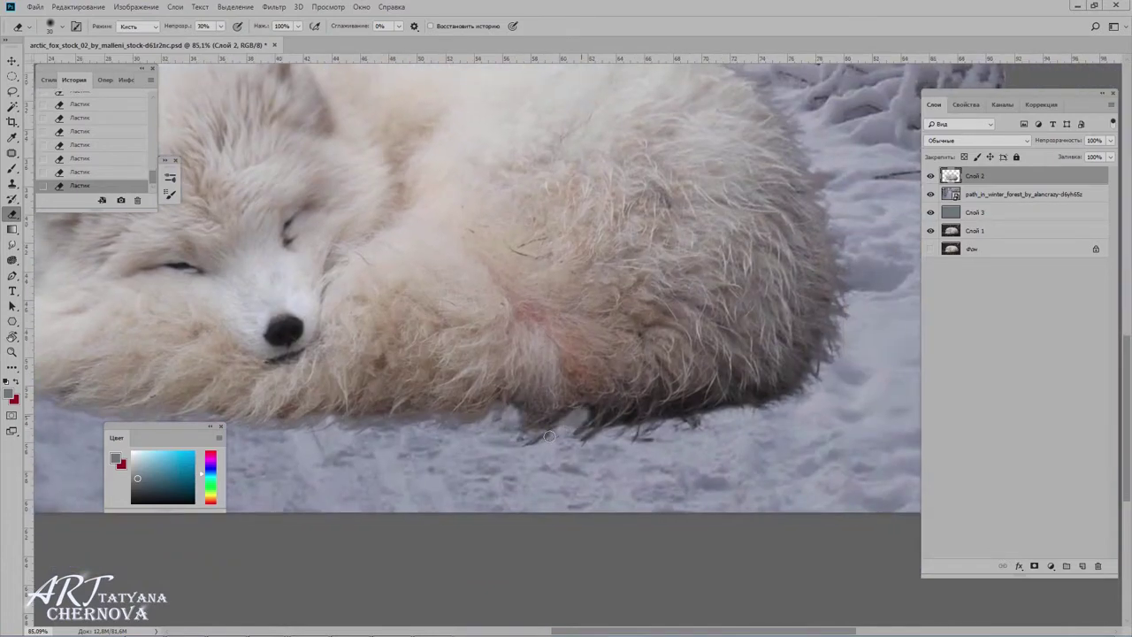
# Lighten the dark hair strands below the belly at 30% opacity, then start a new layer
pyautogui.press('3')
pyautogui.scroll(2, 562, 429)
pyautogui.moveTo(501, 416)
pyautogui.mouseDown()
pyautogui.moveTo(501, 440)
pyautogui.moveTo(539, 460)
pyautogui.moveTo(542, 427)
pyautogui.moveTo(518, 423)
pyautogui.moveTo(619, 411)
pyautogui.moveTo(579, 452)
pyautogui.moveTo(672, 402)
pyautogui.moveTo(610, 446)
pyautogui.mouseUp()
pyautogui.press('5')
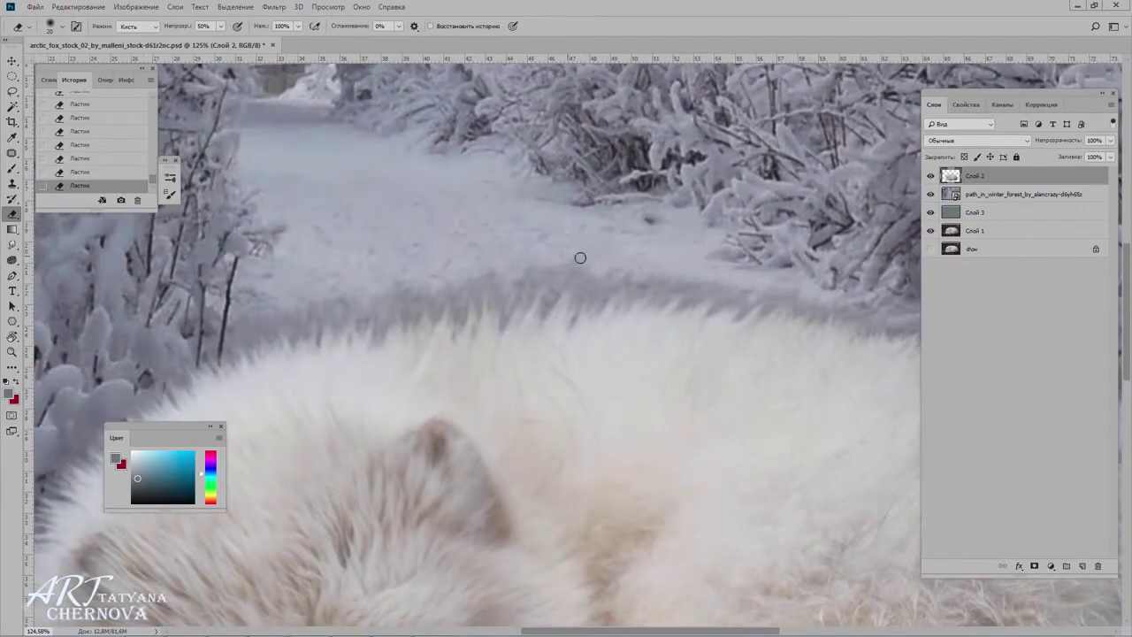
pyautogui.scroll(-5, 585, 280)
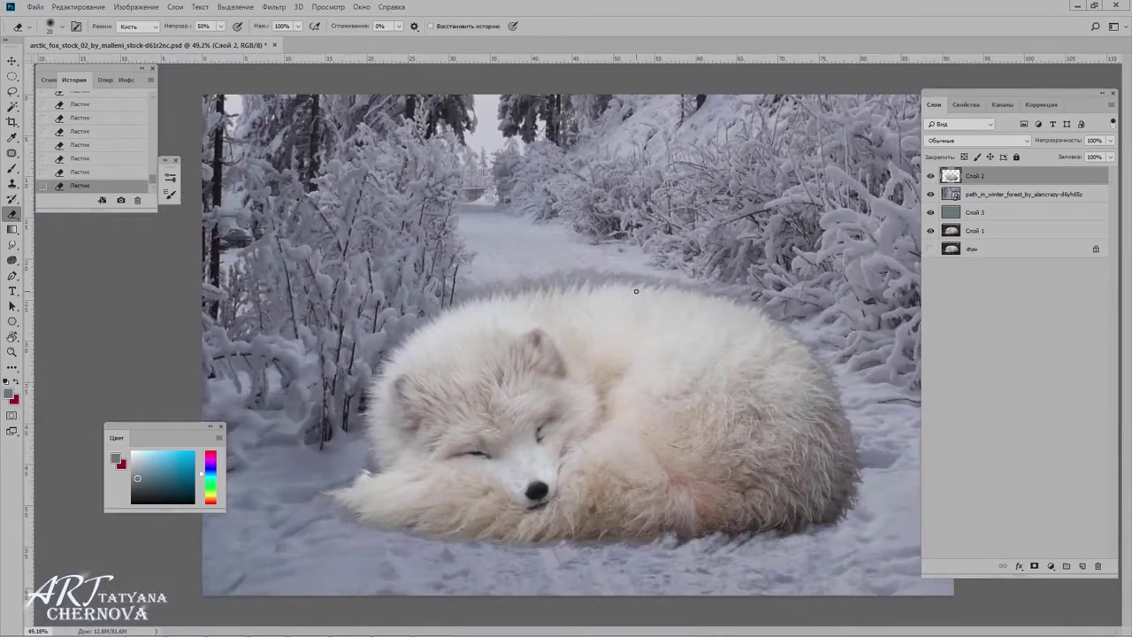
pyautogui.scroll(1, 636, 291)
pyautogui.scroll(1, 636, 291)
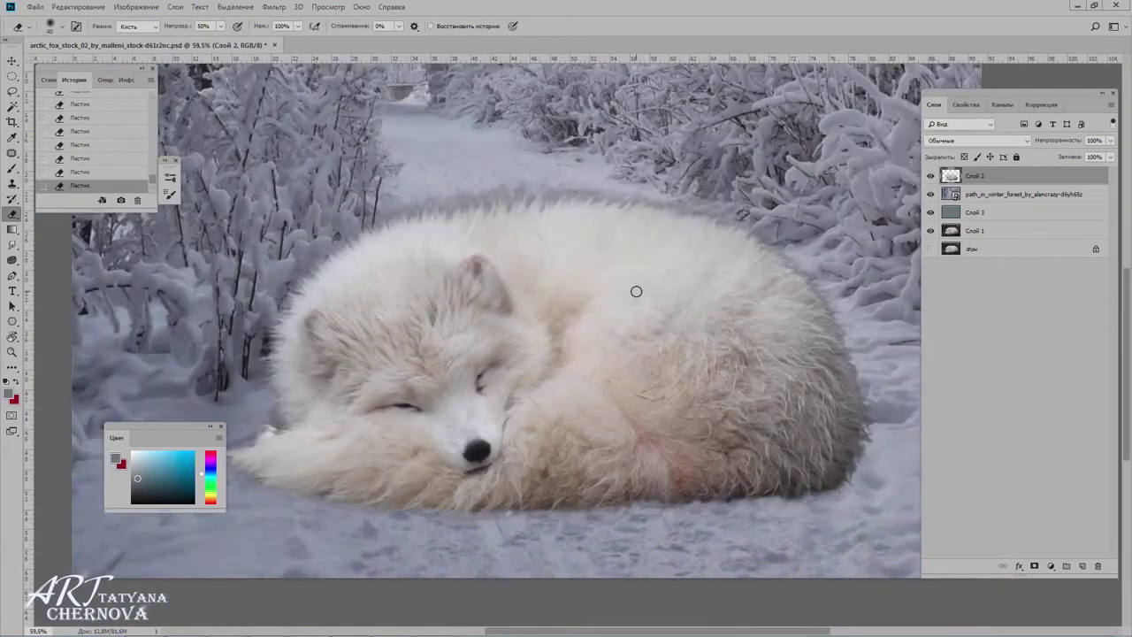
pyautogui.hotkey('ctrl', 'shift', 'n')
# Clip the new layer to the fox layer and set up a soft brush of about 100 px
pyautogui.press('Return')
pyautogui.hotkey('ctrl', 'alt', 'g')
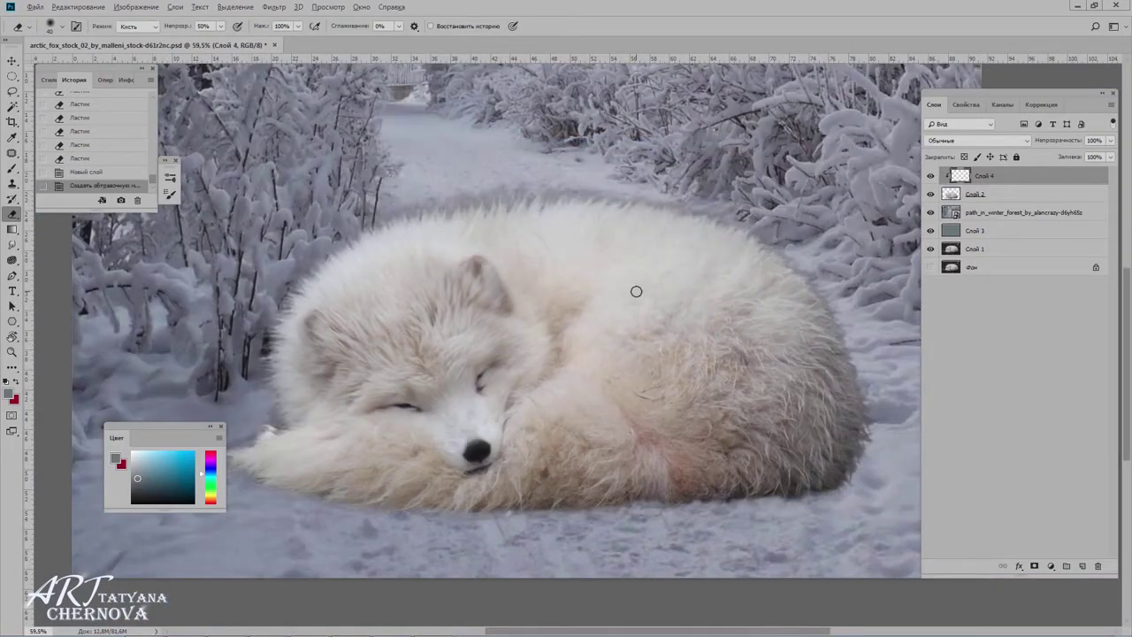
pyautogui.rightClick(372, 269)
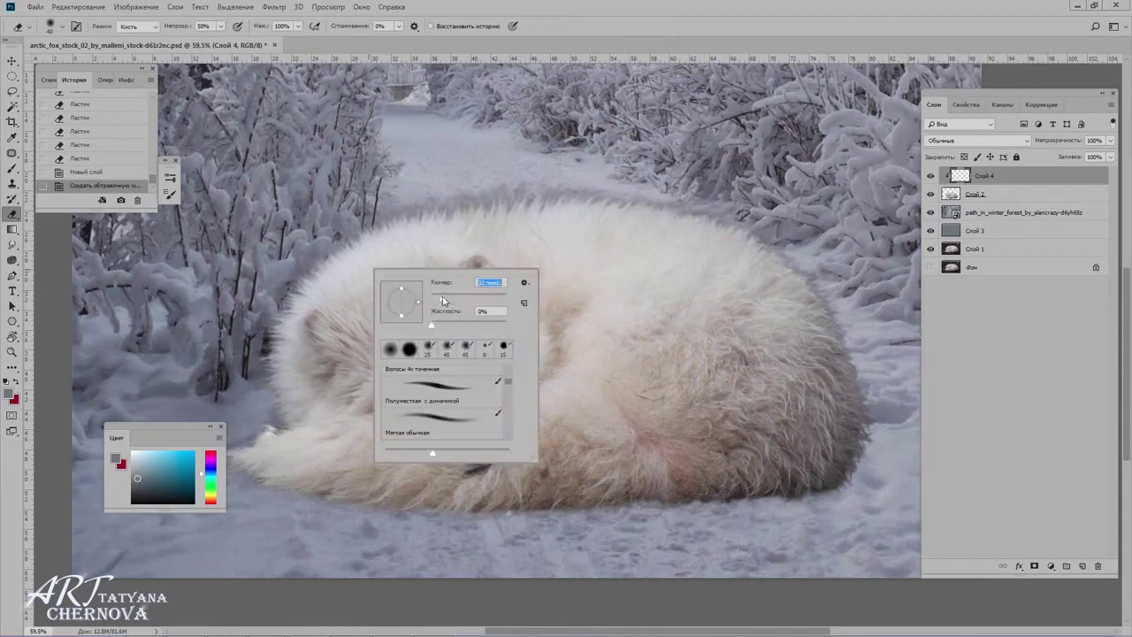
pyautogui.moveTo(442, 300); pyautogui.dragTo(438, 300)
pyautogui.press('Return')
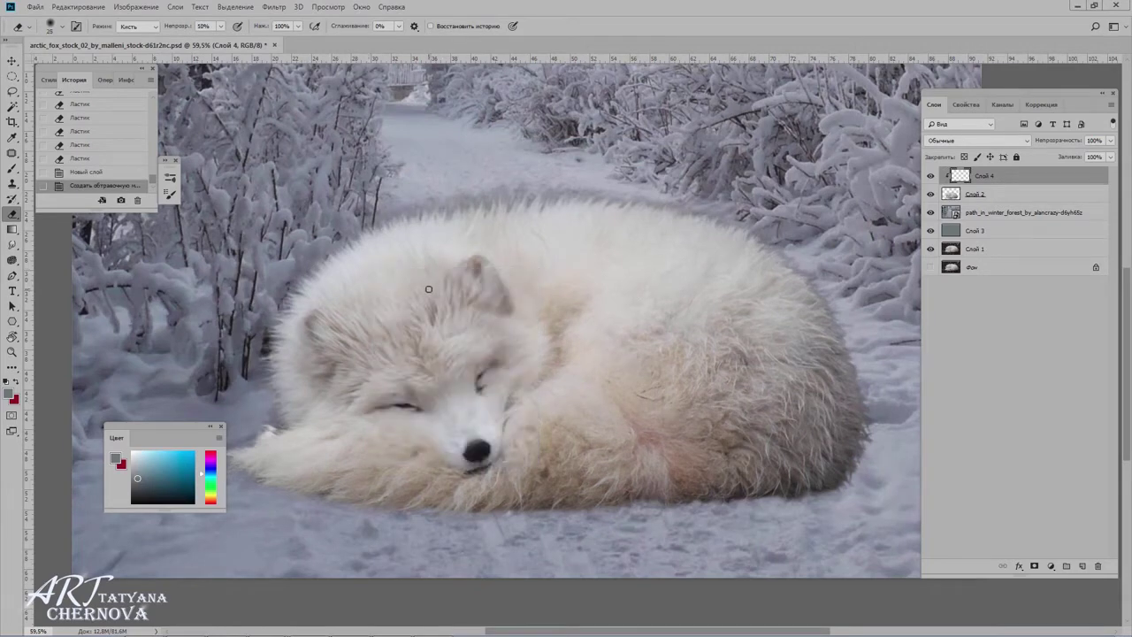
pyautogui.press('b')
pyautogui.rightClick(400, 243)
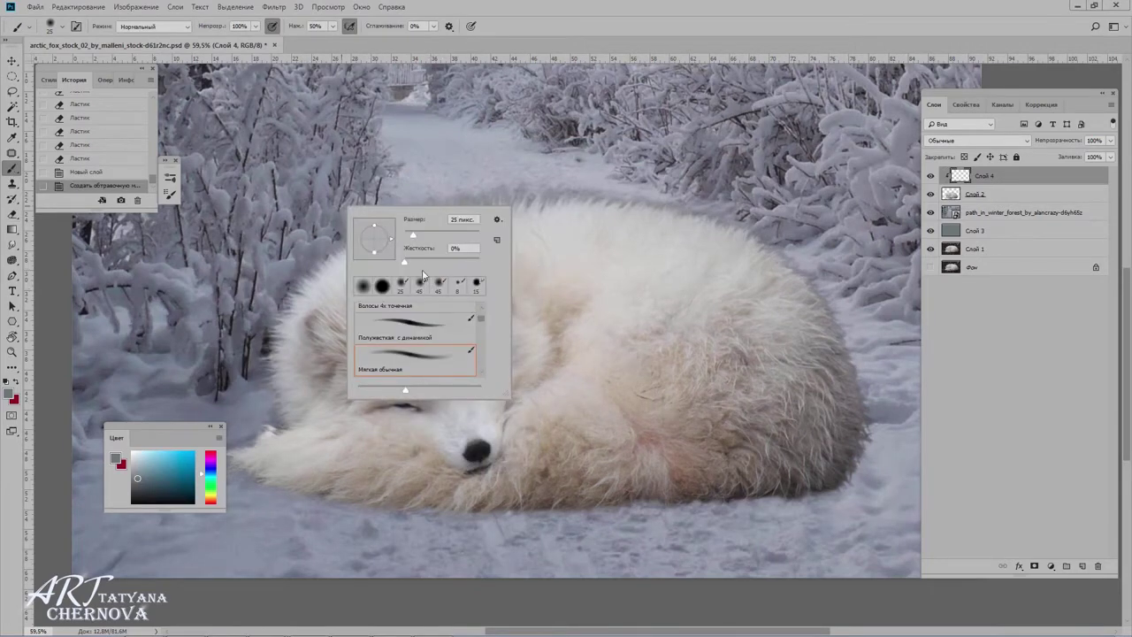
pyautogui.press('Return')
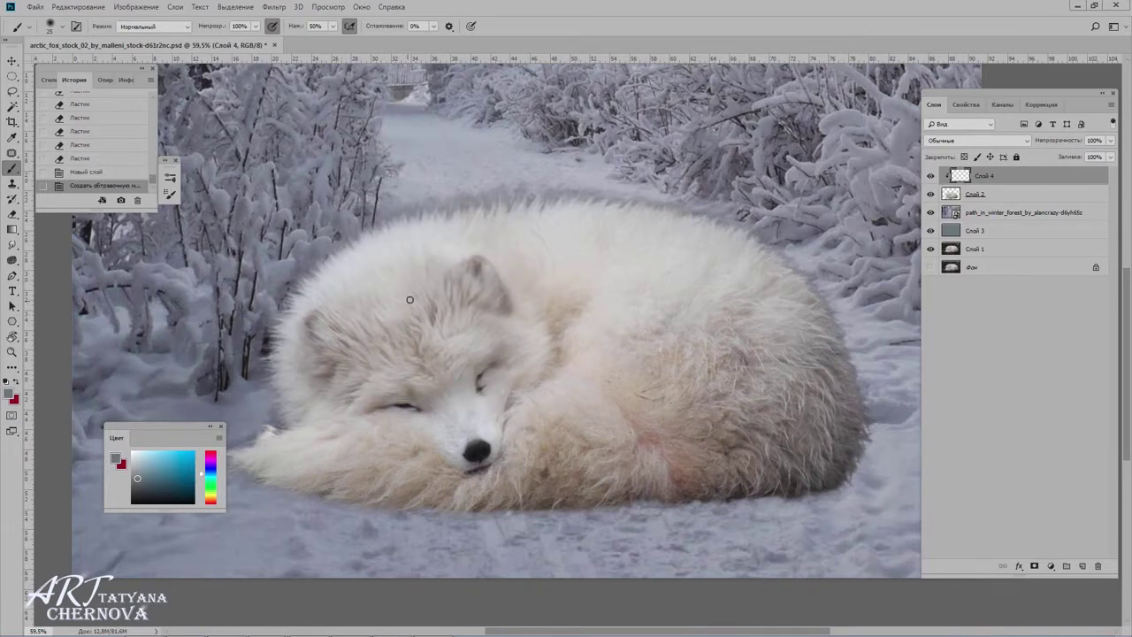
pyautogui.press(']')
pyautogui.press(']')
pyautogui.press(']')
# Paint soft bluish-grey and darker blue strokes, sampled from the scene, along the fox's outline
pyautogui.scroll(5, 281, 400)
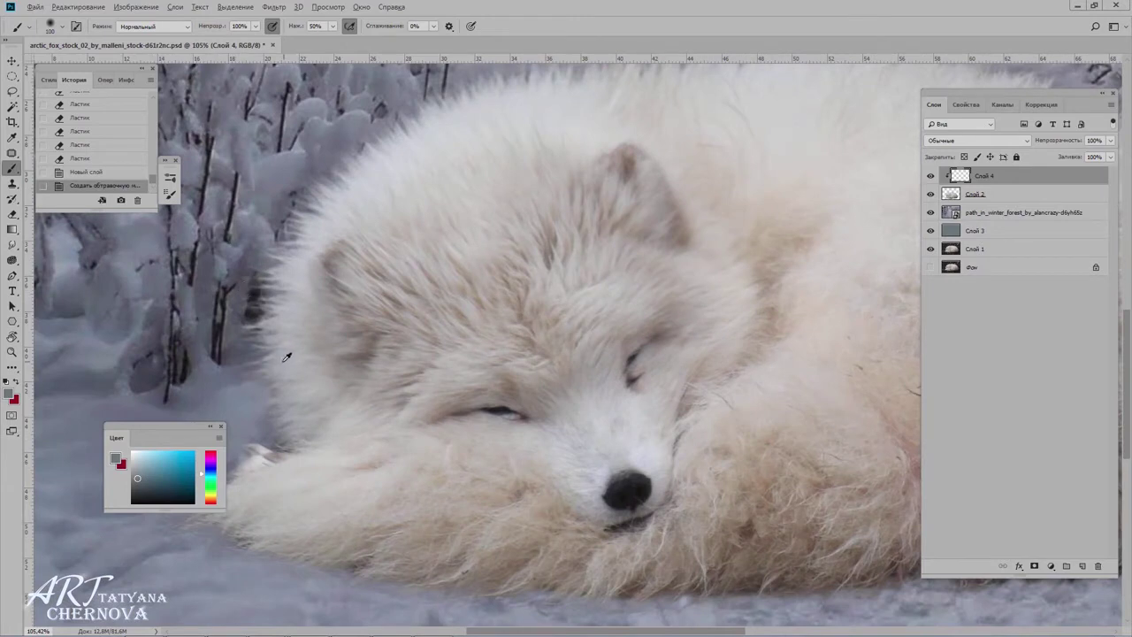
pyautogui.keyDown('alt'); pyautogui.click(286, 357); pyautogui.keyUp('alt')
pyautogui.moveTo(256, 362); pyautogui.dragTo(271, 425)
pyautogui.moveTo(239, 291)
pyautogui.mouseDown()
pyautogui.moveTo(252, 306)
pyautogui.moveTo(266, 257)
pyautogui.mouseUp()
pyautogui.keyDown('alt'); pyautogui.click(273, 234); pyautogui.keyUp('alt')
pyautogui.moveTo(291, 199); pyautogui.dragTo(376, 142)
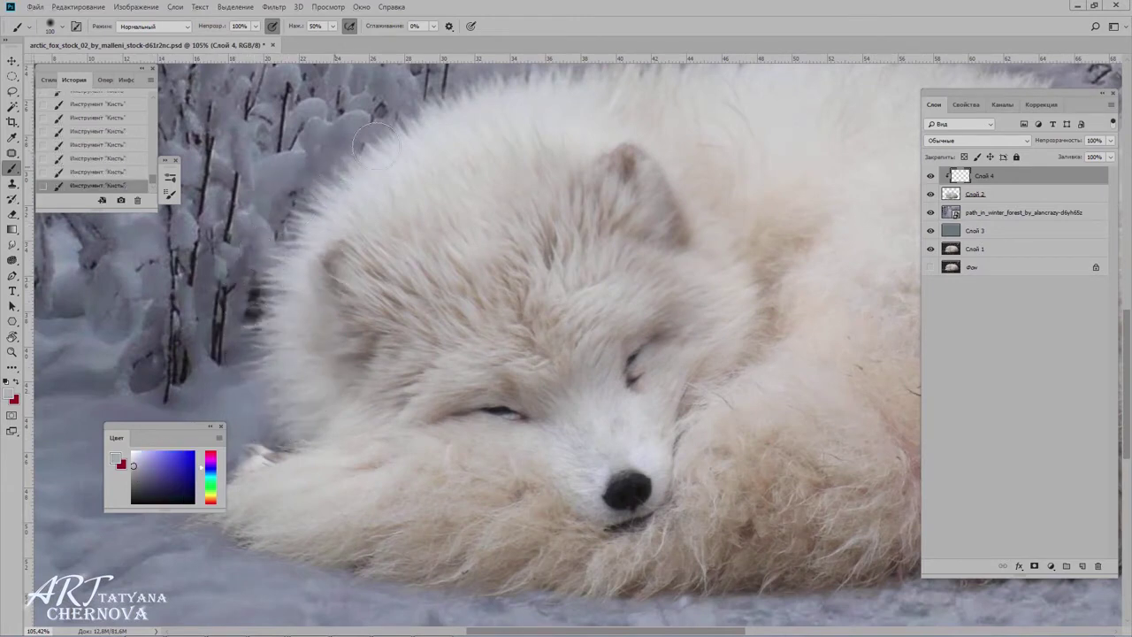
# At 12% flow, soften the fur edge atop the head with a lighter cyan-grey
pyautogui.click(333, 25)
pyautogui.moveTo(333, 39); pyautogui.dragTo(311, 39)
pyautogui.moveTo(314, 88); pyautogui.dragTo(307, 137)
pyautogui.keyDown('alt'); pyautogui.click(346, 235); pyautogui.keyUp('alt')
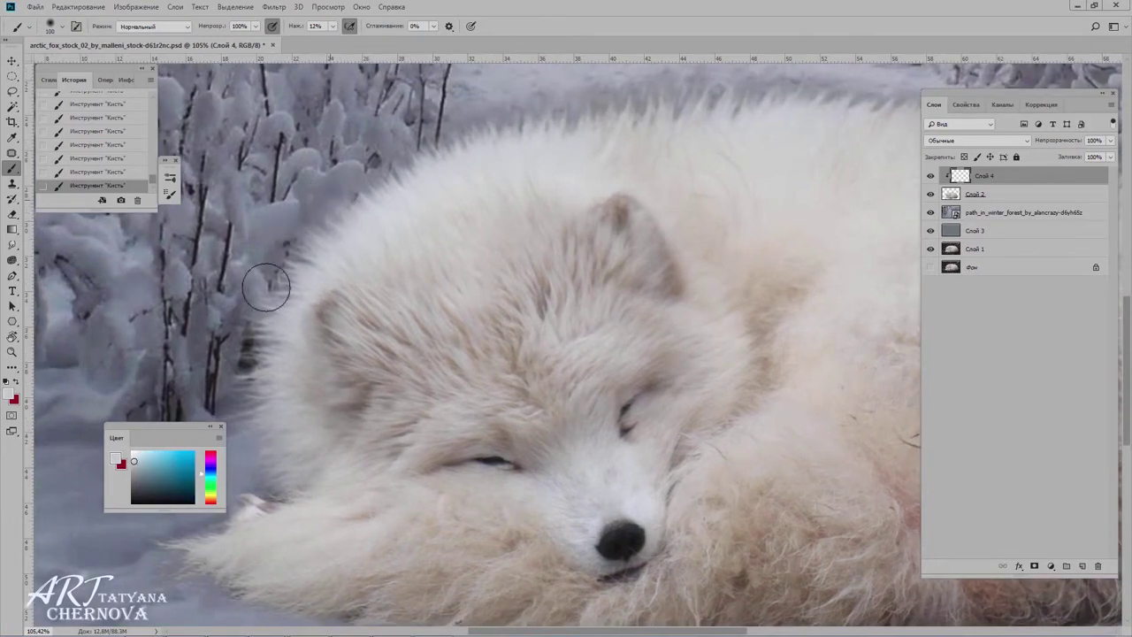
pyautogui.moveTo(253, 328); pyautogui.dragTo(392, 151)
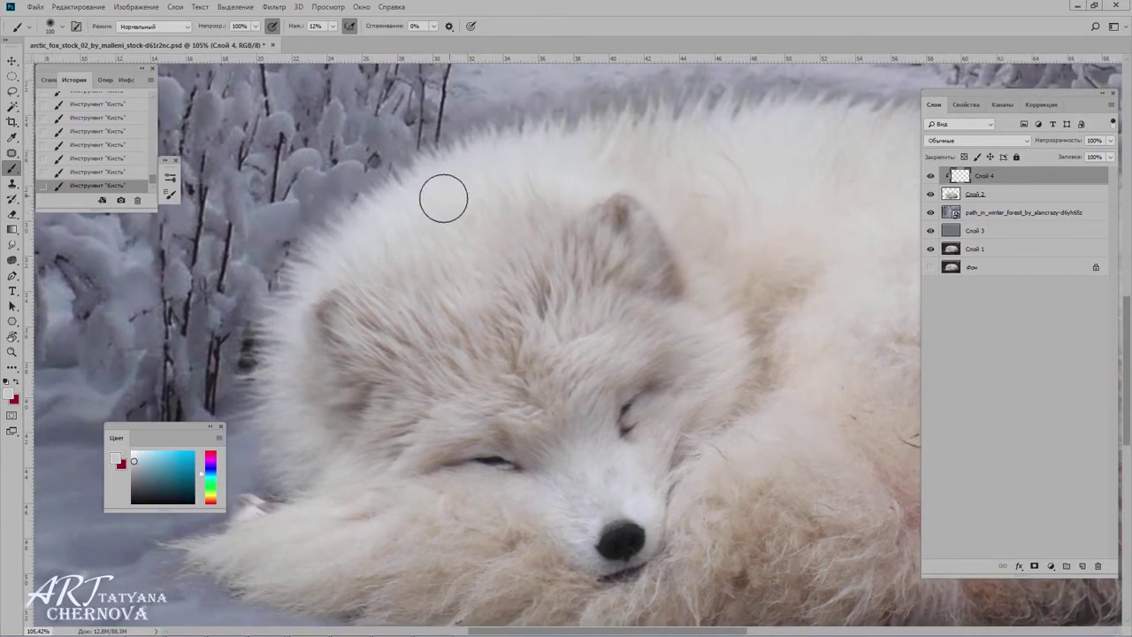
pyautogui.moveTo(492, 147); pyautogui.dragTo(379, 262)
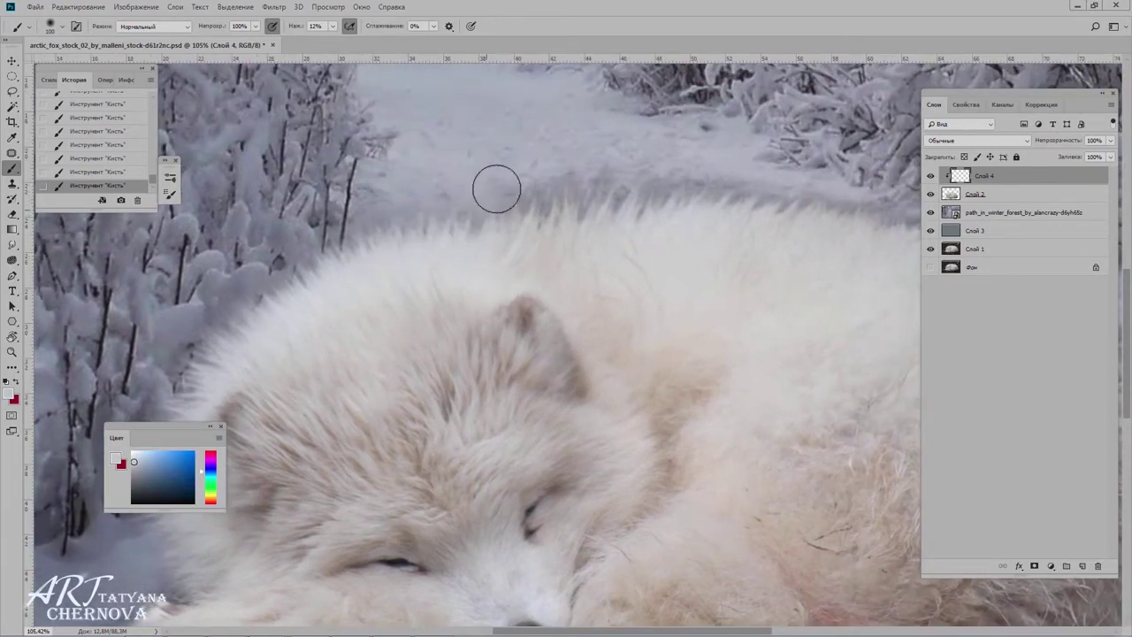
# Try a clipped Color-mode layer tinting the snow above the fox's back, then delete it
pyautogui.press('F2')
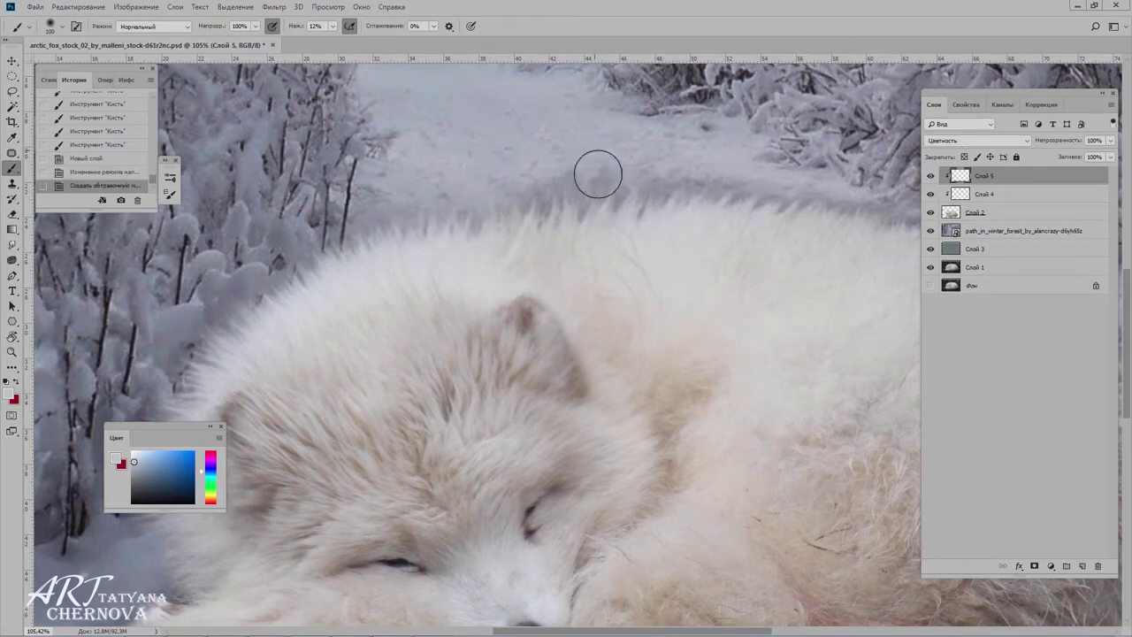
pyautogui.moveTo(660, 199); pyautogui.dragTo(722, 177)
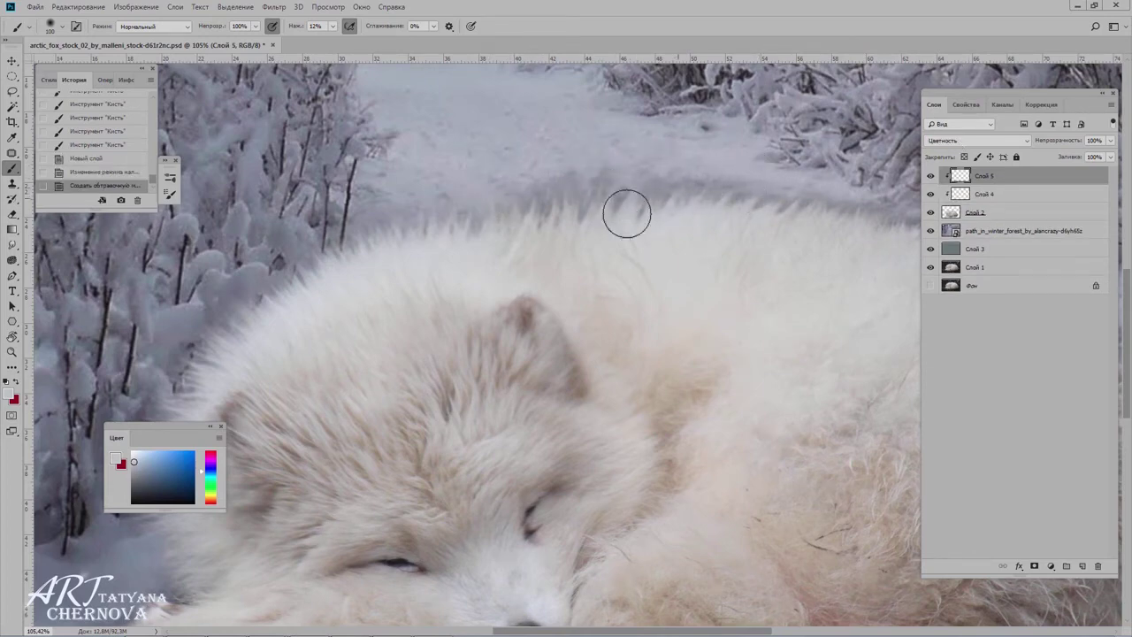
pyautogui.moveTo(627, 212); pyautogui.dragTo(710, 177)
pyautogui.press('Delete')
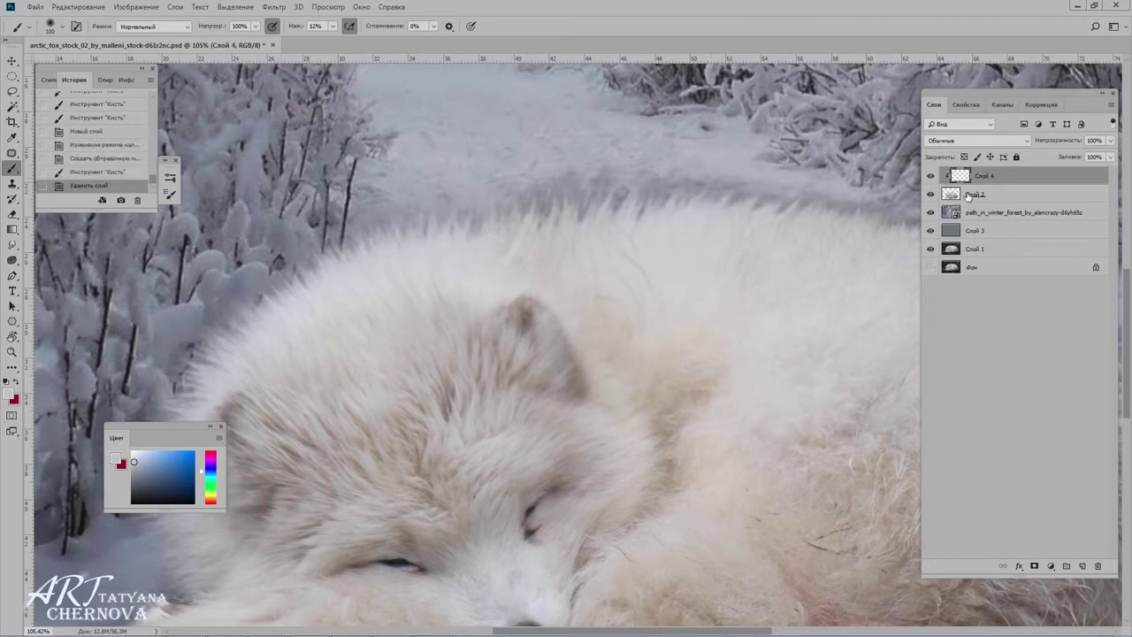
# Paint soft strokes along the fox's back edge and compare the result with Слой 4 hidden and shown
pyautogui.moveTo(618, 193)
pyautogui.mouseDown()
pyautogui.moveTo(563, 184)
pyautogui.moveTo(571, 222)
pyautogui.mouseUp()
pyautogui.keyDown('alt'); pyautogui.click(571, 227); pyautogui.keyUp('alt')
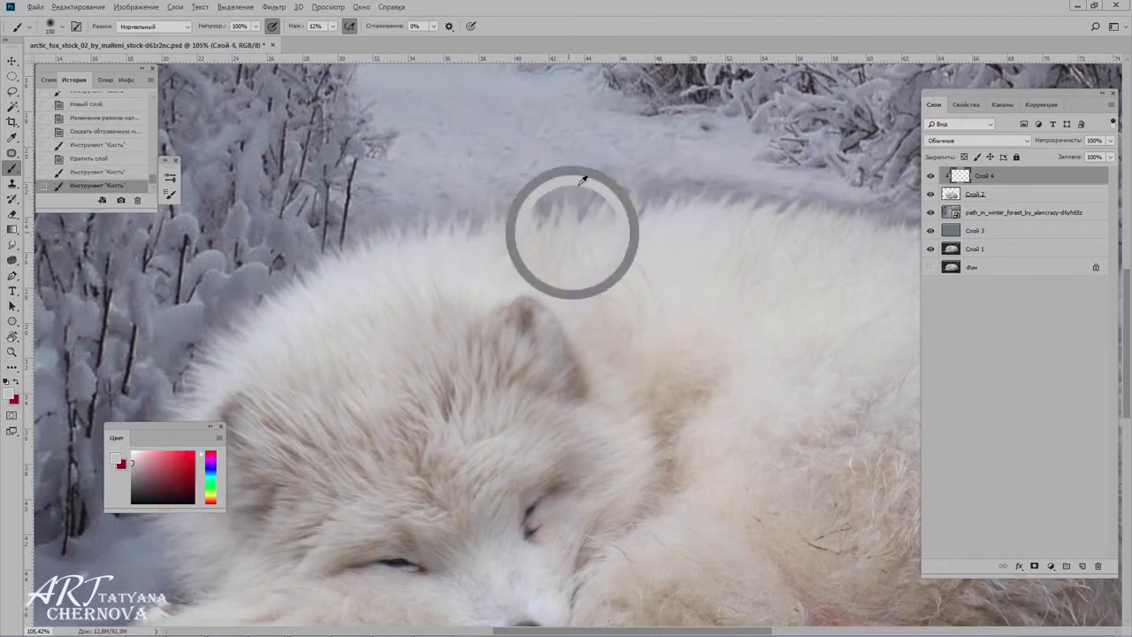
pyautogui.moveTo(630, 170)
pyautogui.mouseDown()
pyautogui.moveTo(715, 165)
pyautogui.moveTo(490, 209)
pyautogui.moveTo(558, 193)
pyautogui.mouseUp()
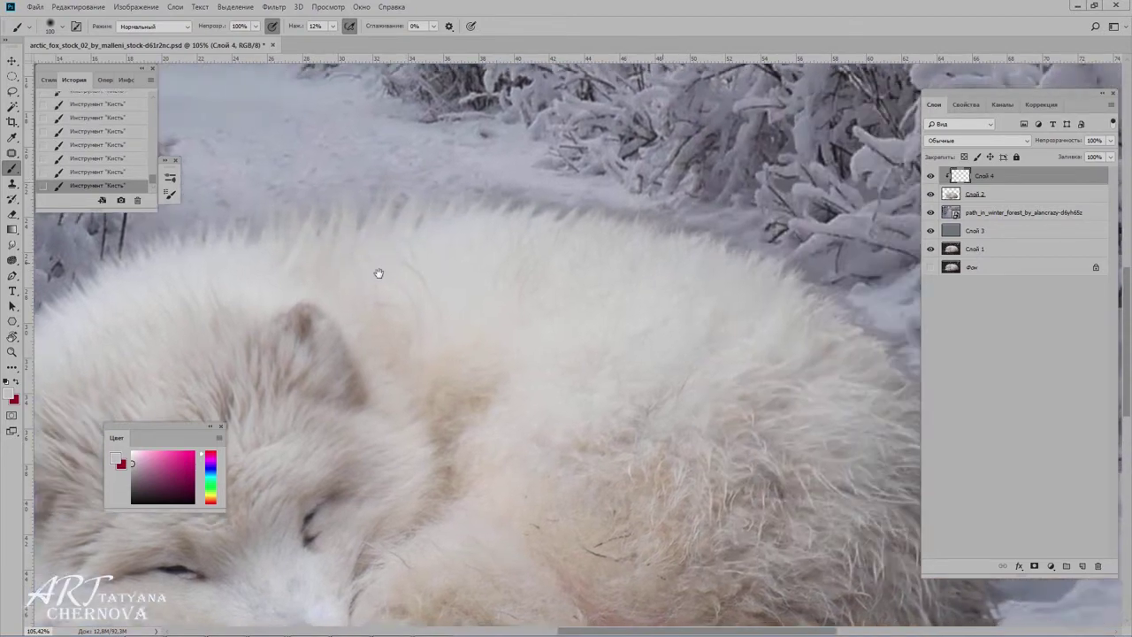
pyautogui.hscroll(5, 477, 212)
pyautogui.keyDown('alt'); pyautogui.click(556, 217); pyautogui.keyUp('alt')
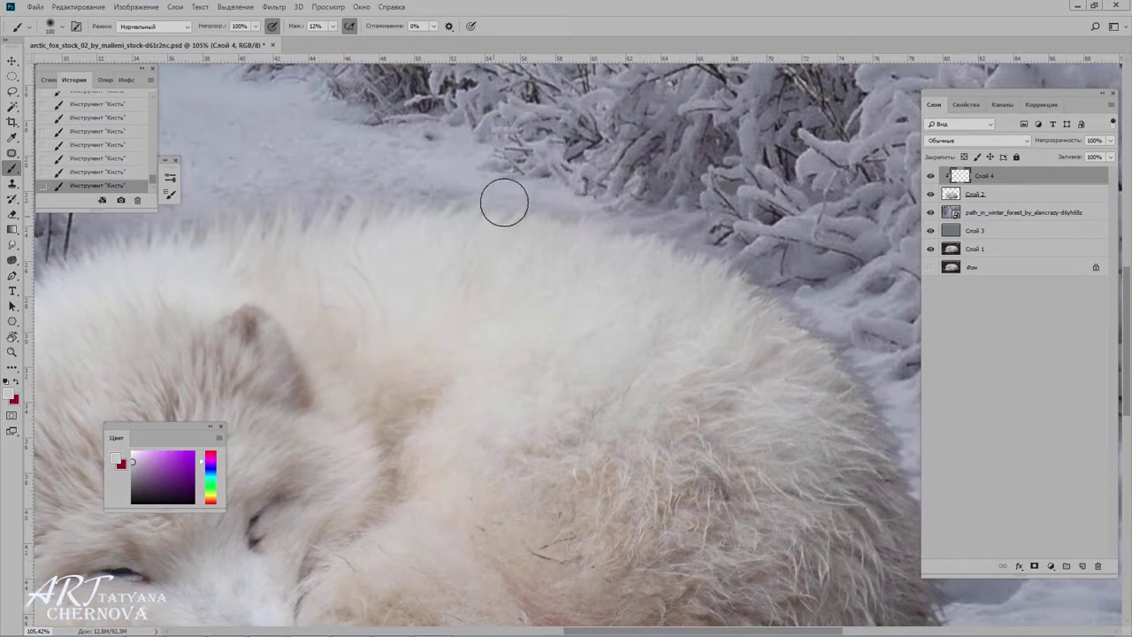
pyautogui.hotkey('ctrl', '0')
pyautogui.click(929, 176)
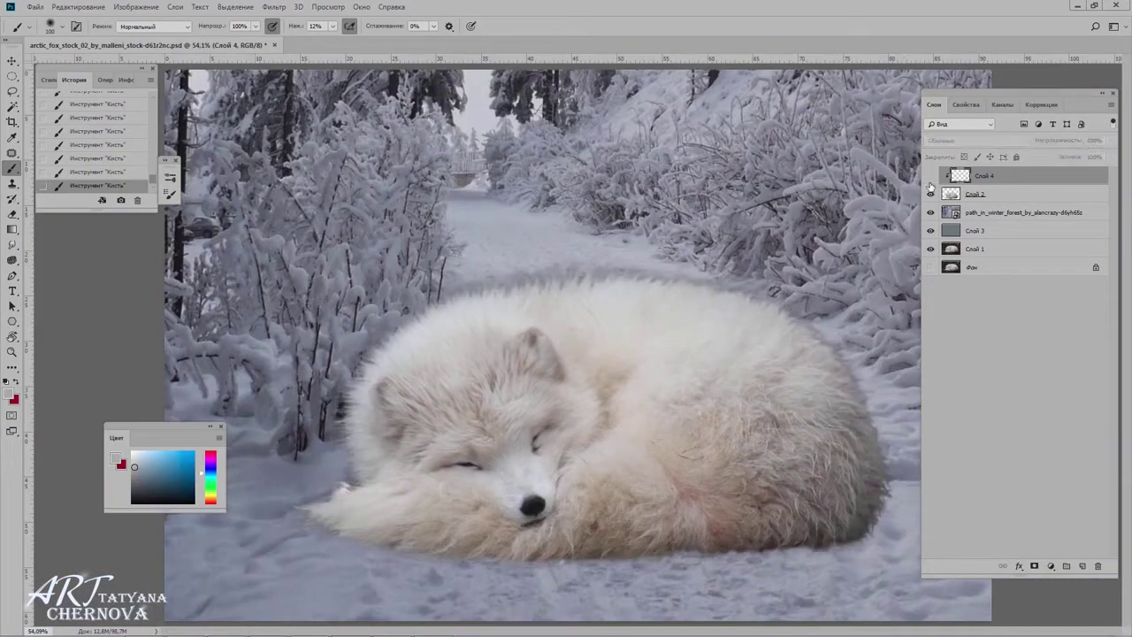
pyautogui.click(929, 176)
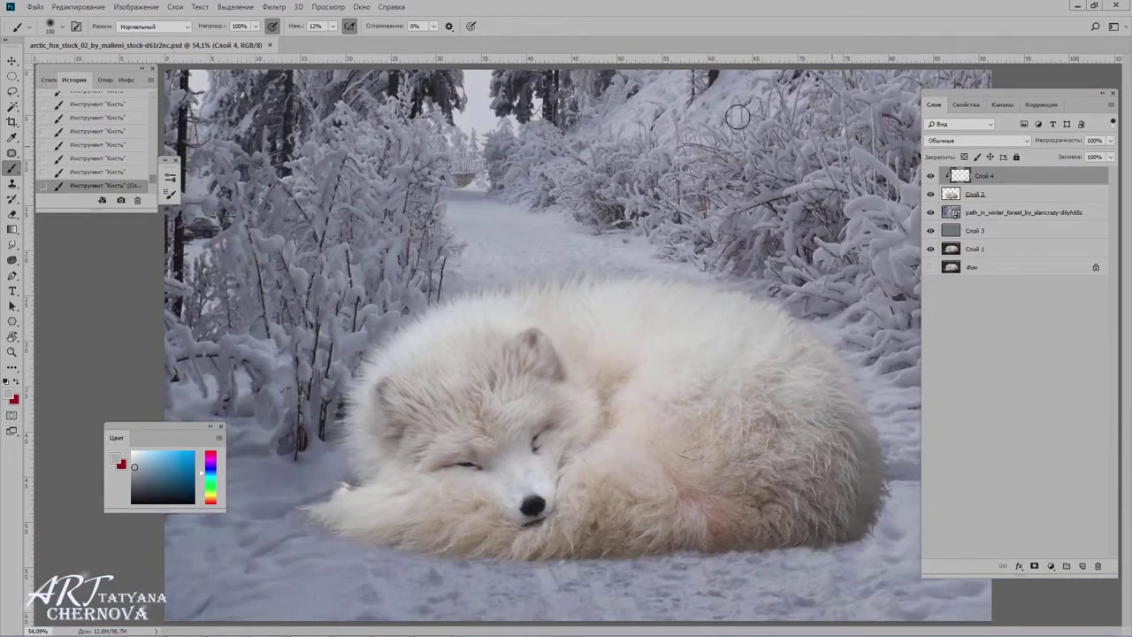
# Merge Слой 4 down into the fox layer Слой 2 and switch to the Smudge tool
pyautogui.hotkey('ctrl', 'e')
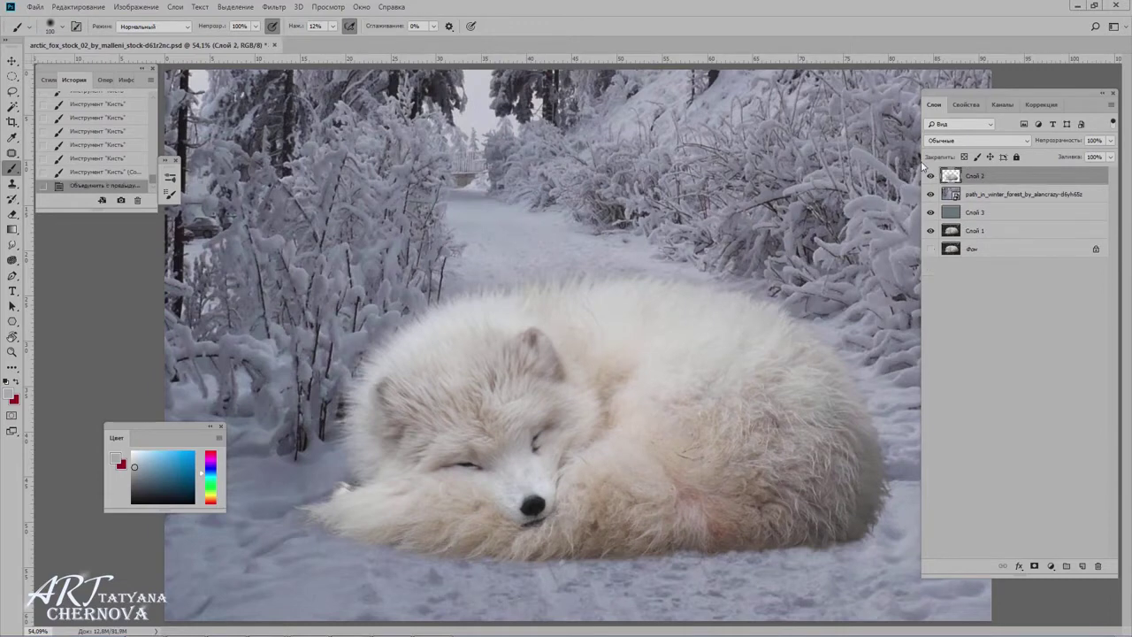
pyautogui.click(13, 246)
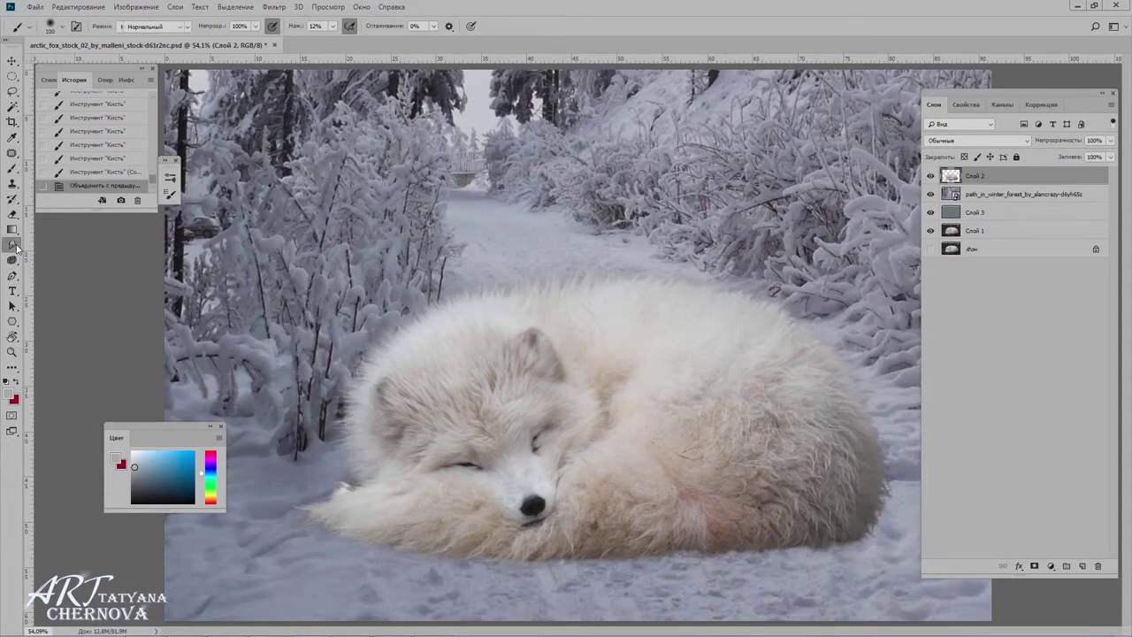
pyautogui.rightClick(278, 308)
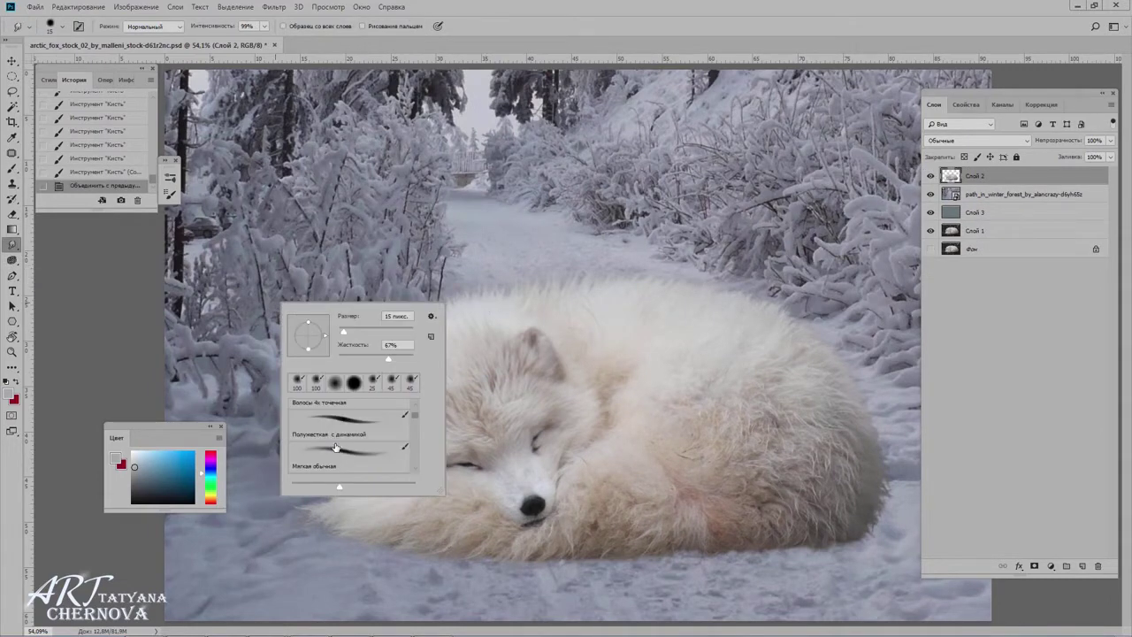
# Turn off pen-pressure Control under Brush Settings Transfer and lower smudge strength to 67%
pyautogui.click(170, 177)
pyautogui.click(239, 172)
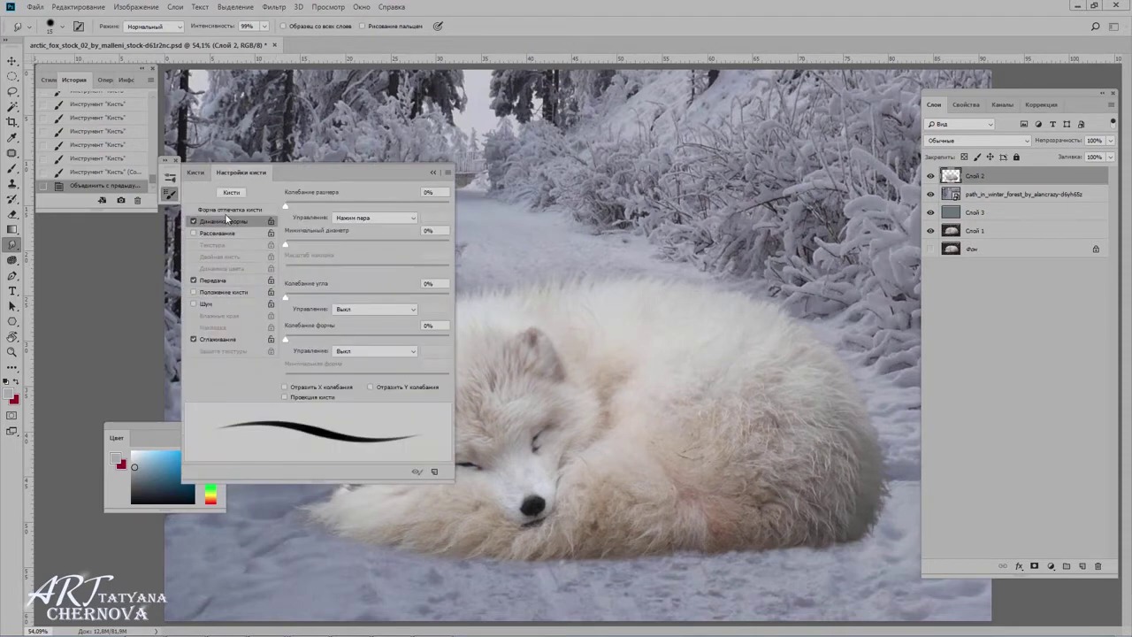
pyautogui.click(219, 280)
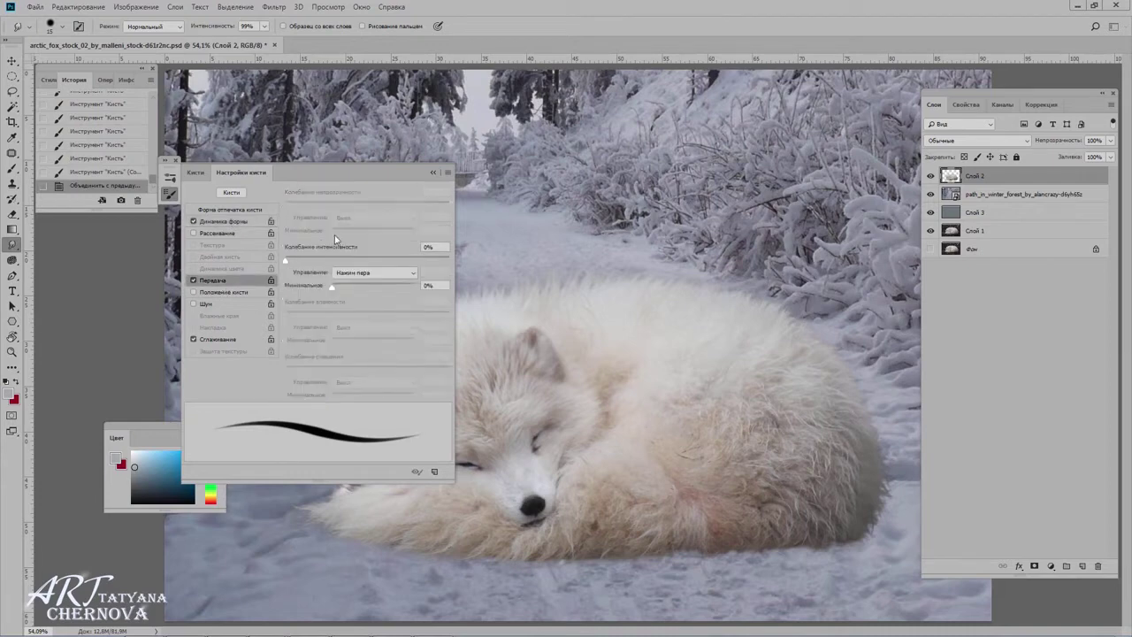
pyautogui.click(357, 274)
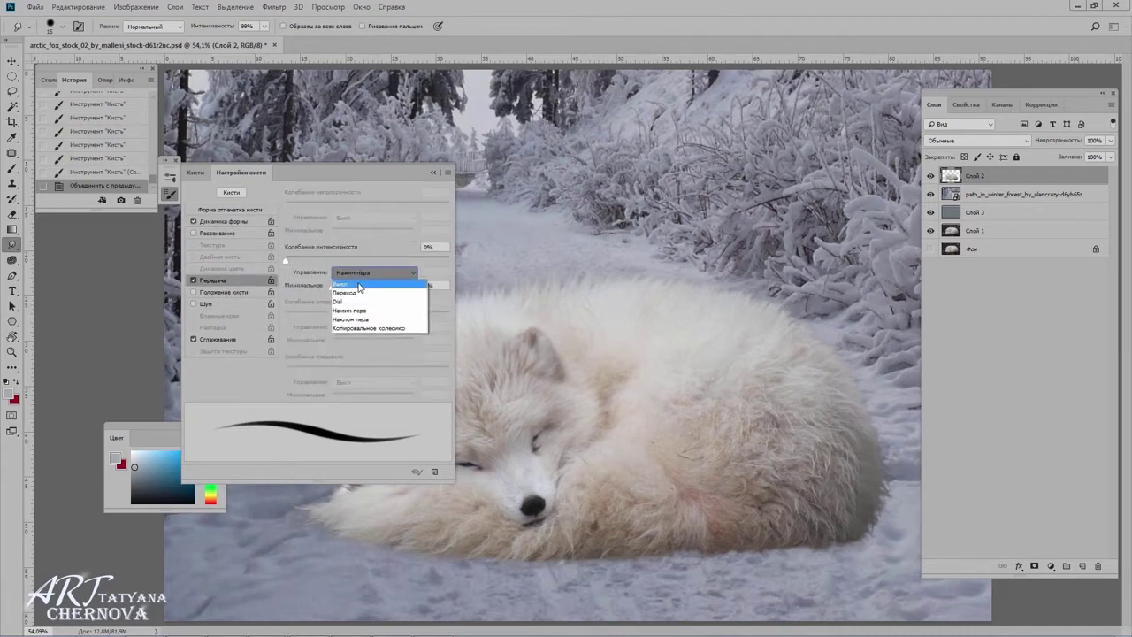
pyautogui.click(357, 285)
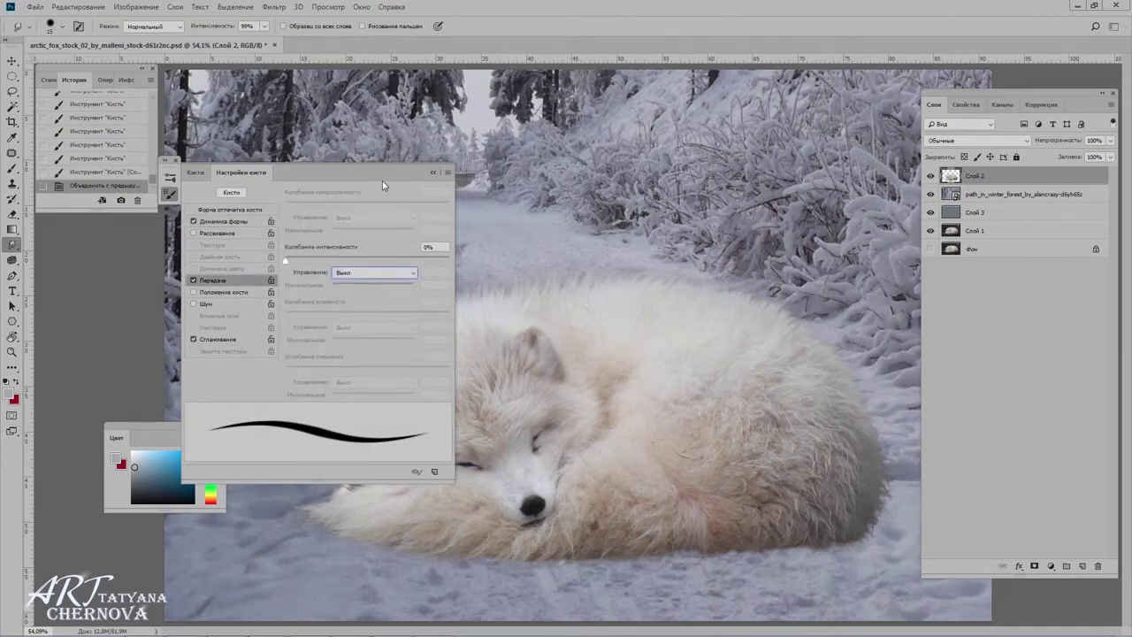
pyautogui.moveTo(382, 181); pyautogui.dragTo(270, 328)
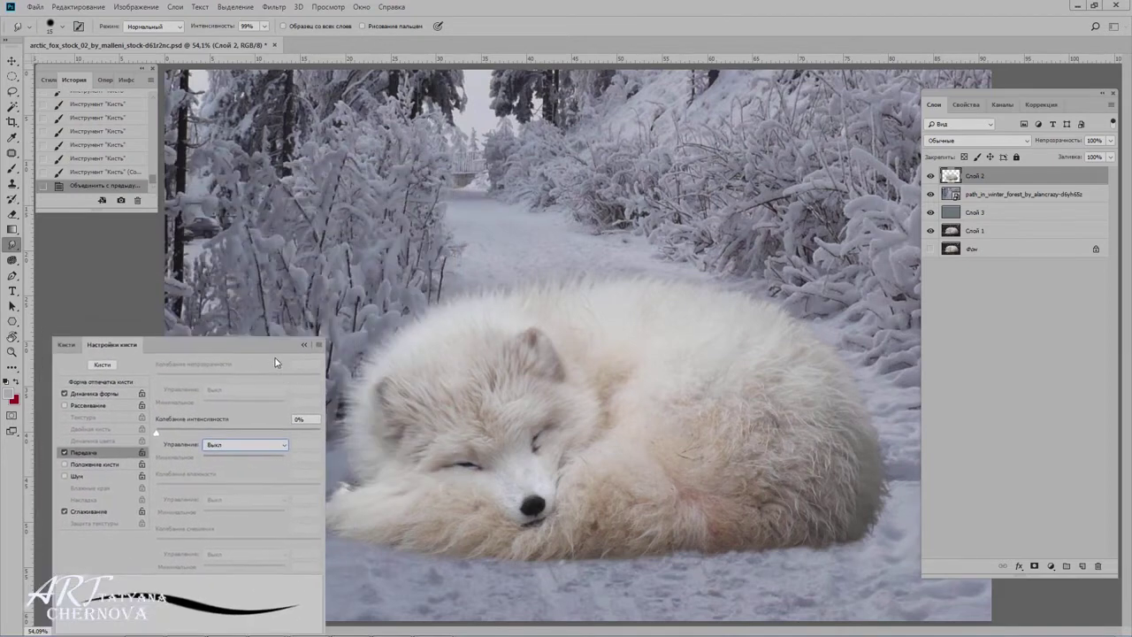
pyautogui.click(263, 28)
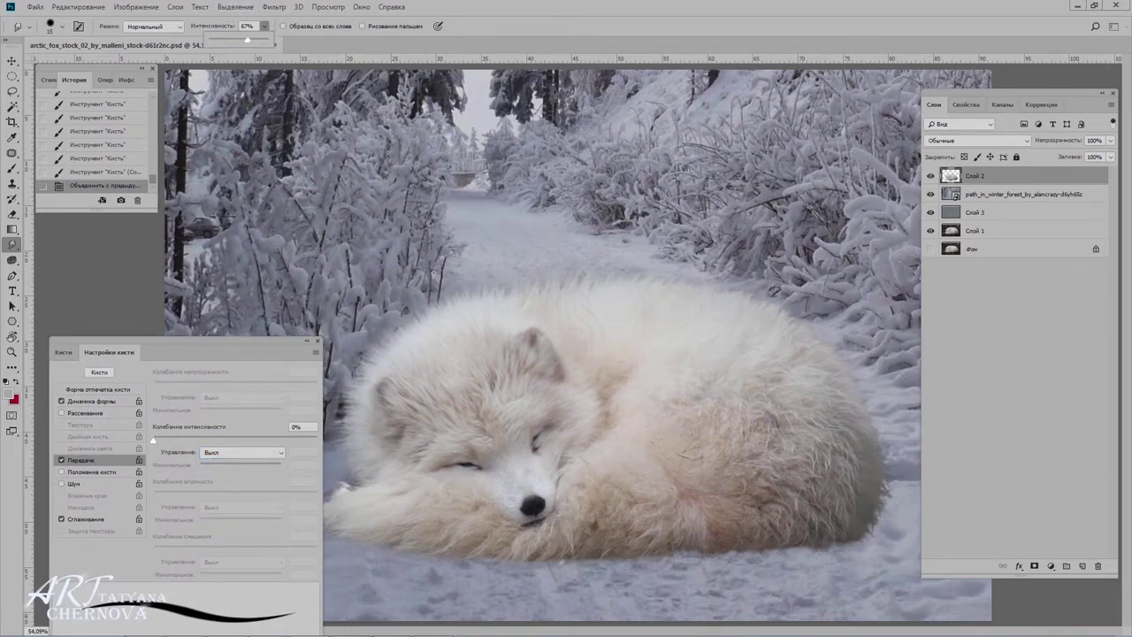
# Zoom to the fox's top fur edge and make the Smudge brush smaller and softer
pyautogui.scroll(2, 531, 332)
pyautogui.scroll(3, 531, 332)
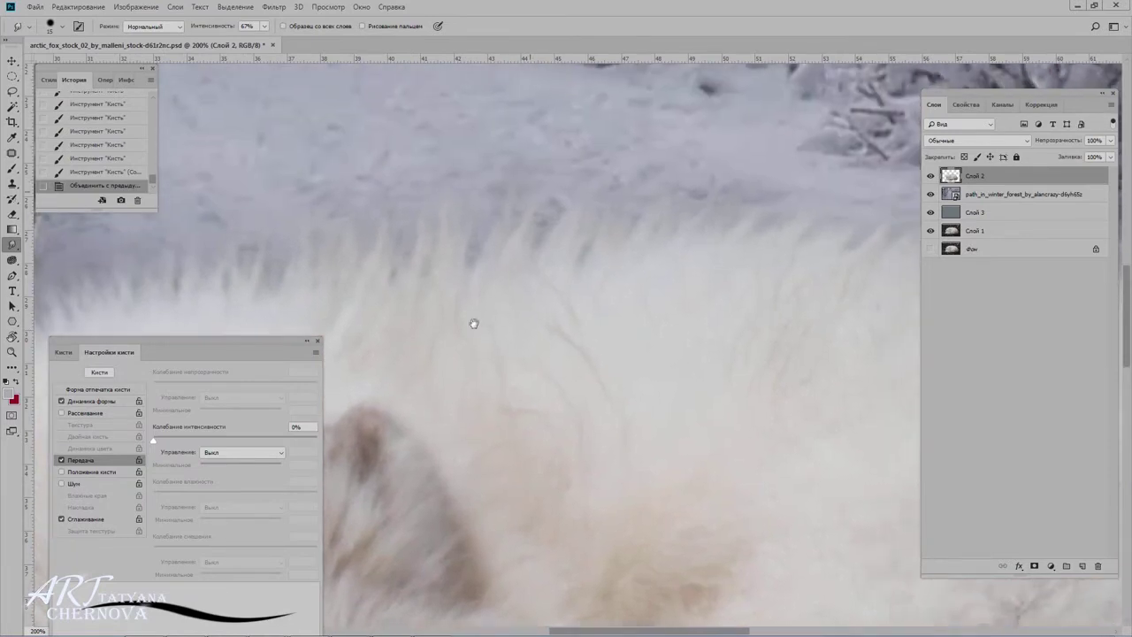
pyautogui.moveTo(474, 324); pyautogui.dragTo(462, 359)
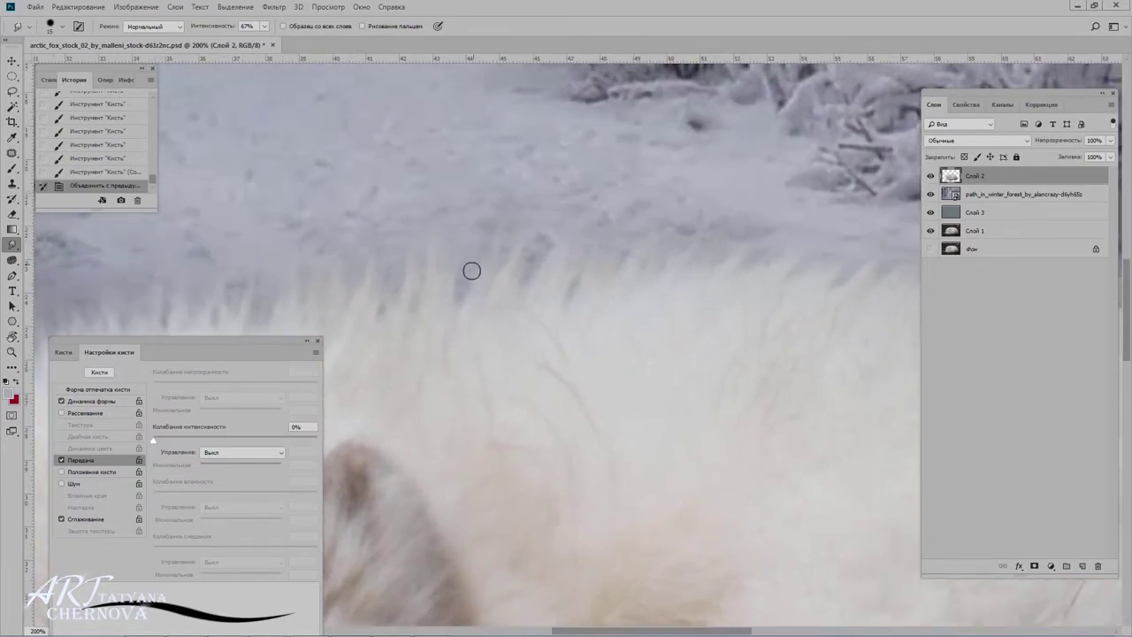
pyautogui.press('[')
pyautogui.click(475, 160)
pyautogui.rightClick(534, 215)
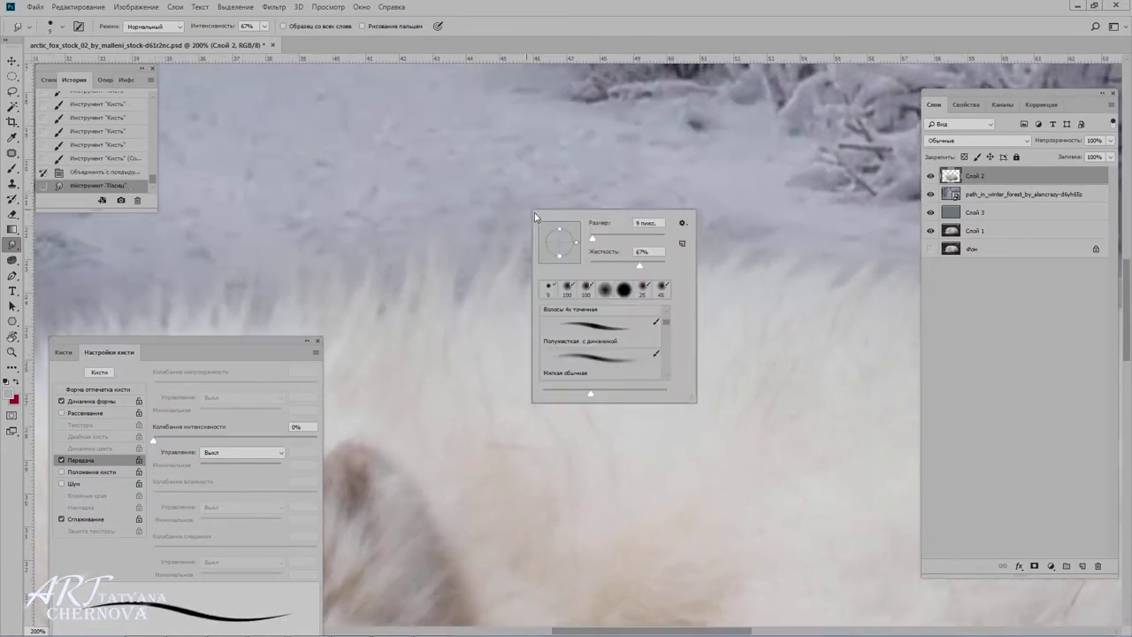
pyautogui.moveTo(641, 271); pyautogui.dragTo(630, 269)
pyautogui.press('Return')
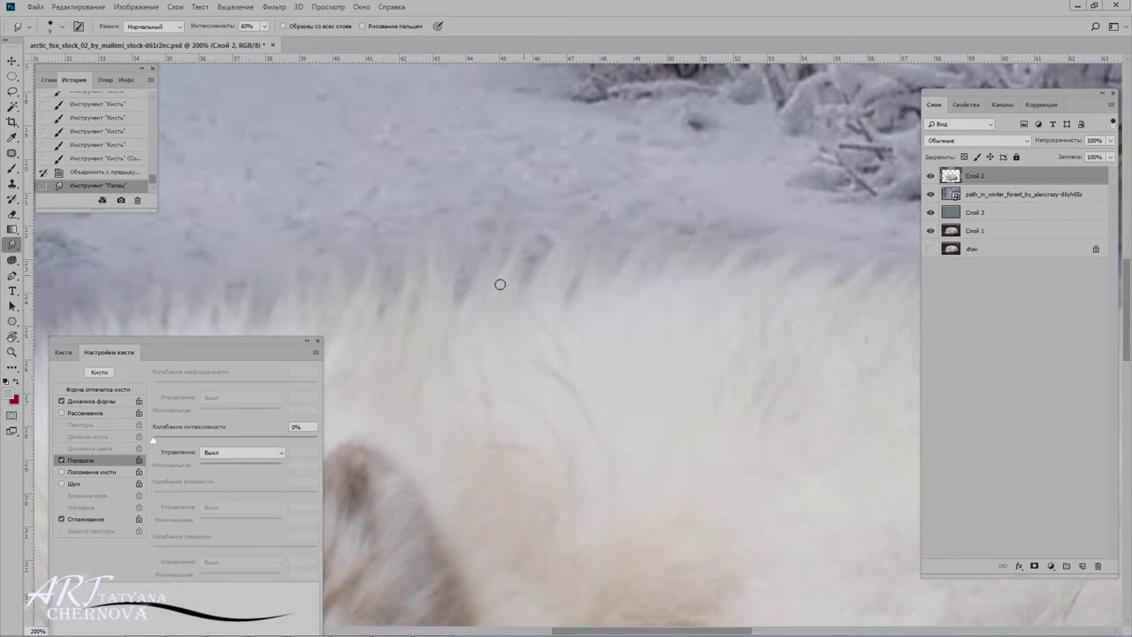
# Smudge the top fur edges upward into wispy strands at 80% strength
pyautogui.press('8')
pyautogui.moveTo(459, 219)
pyautogui.mouseDown()
pyautogui.moveTo(523, 280)
pyautogui.moveTo(578, 230)
pyautogui.moveTo(554, 151)
pyautogui.moveTo(599, 224)
pyautogui.mouseUp()
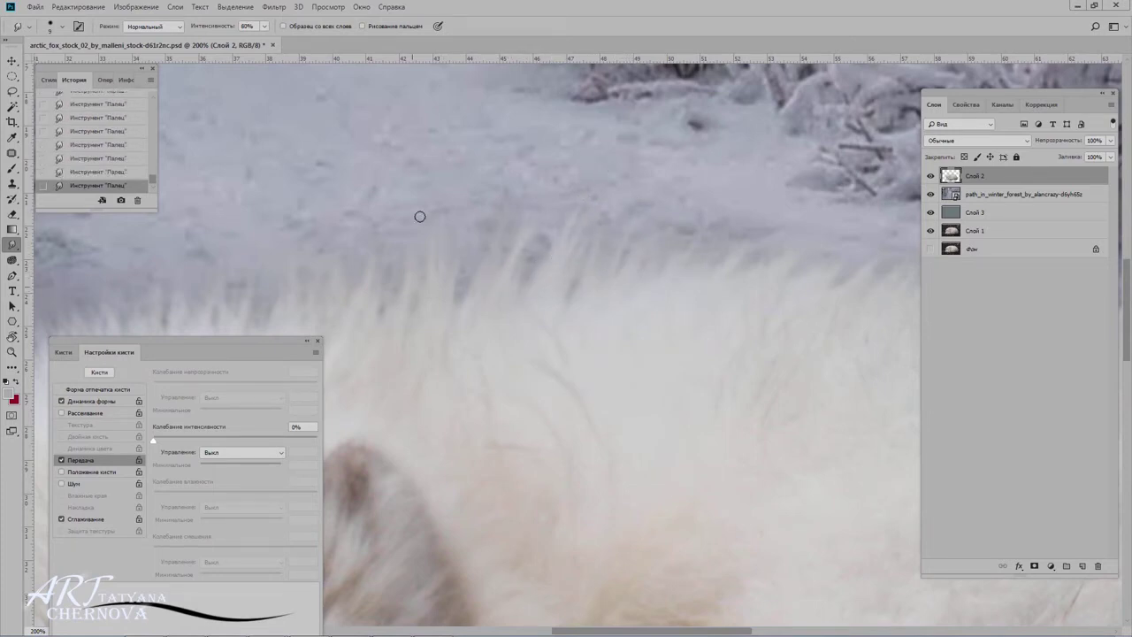
pyautogui.moveTo(364, 226); pyautogui.dragTo(457, 301)
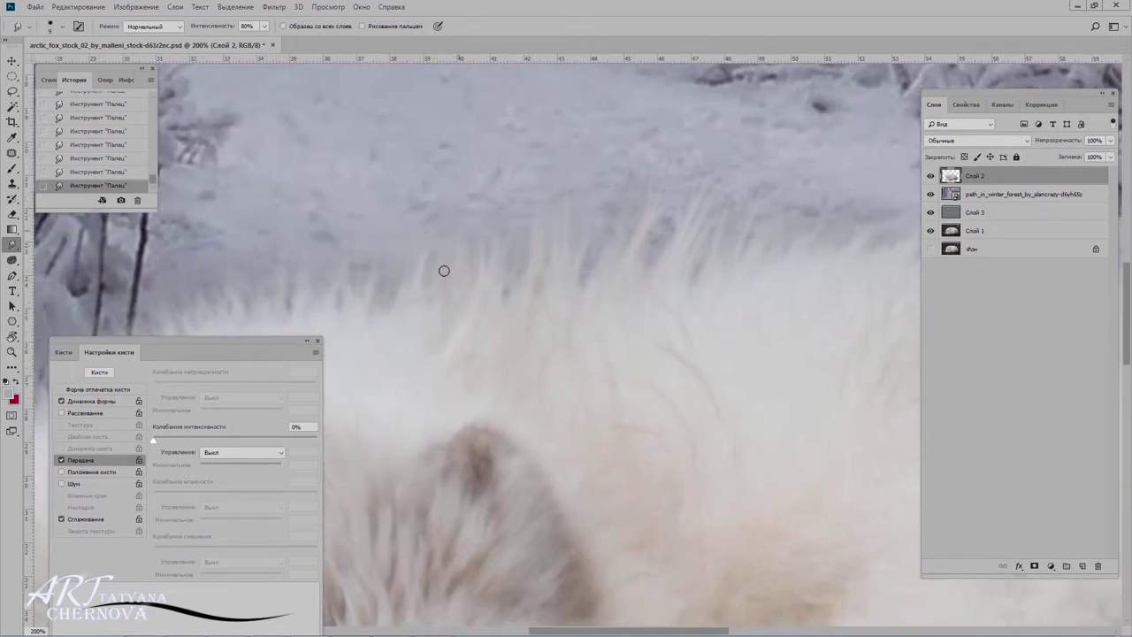
pyautogui.moveTo(374, 252); pyautogui.dragTo(490, 245)
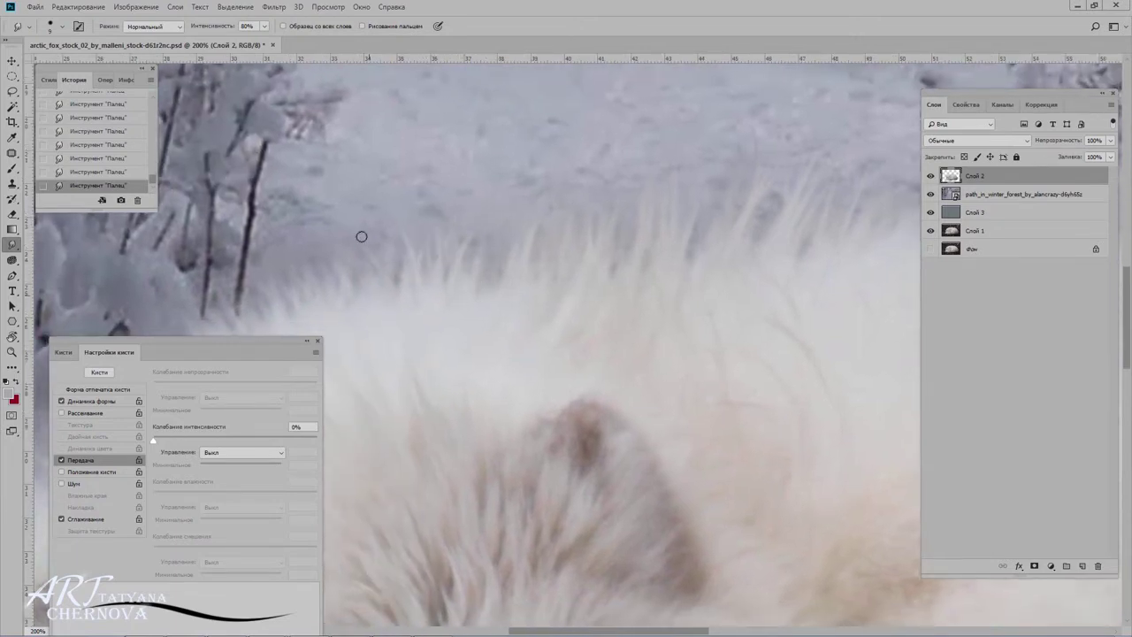
pyautogui.moveTo(501, 191); pyautogui.dragTo(643, 147)
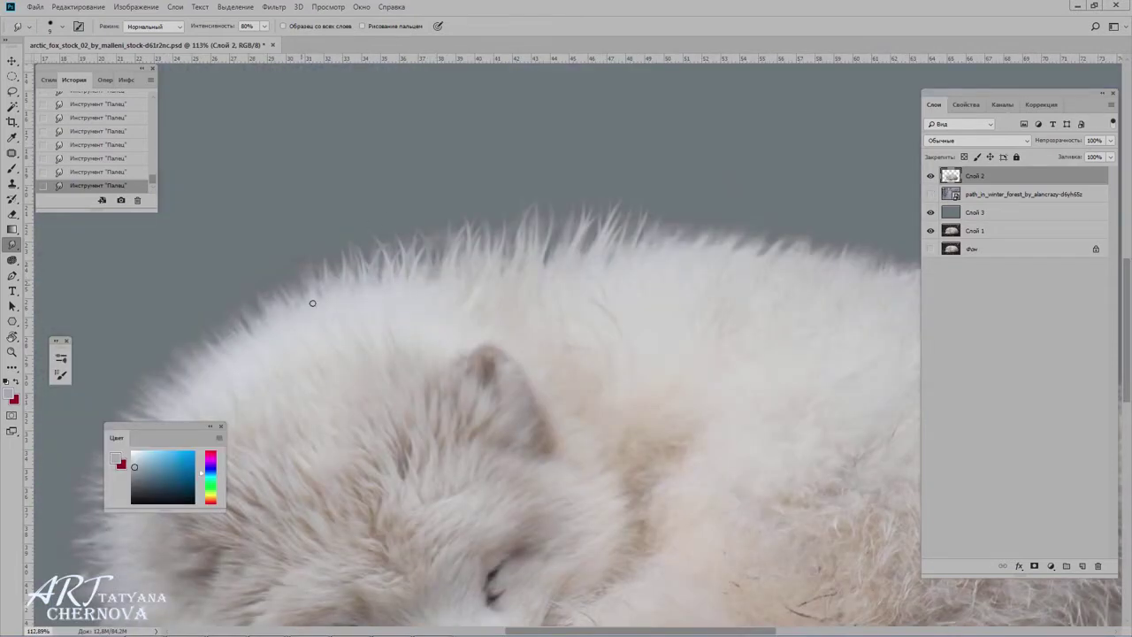
# Pull a bright fur strand up from the back and show the plain grey backdrop layer
pyautogui.moveTo(312, 303); pyautogui.dragTo(305, 259)
pyautogui.moveTo(705, 273); pyautogui.dragTo(372, 313)
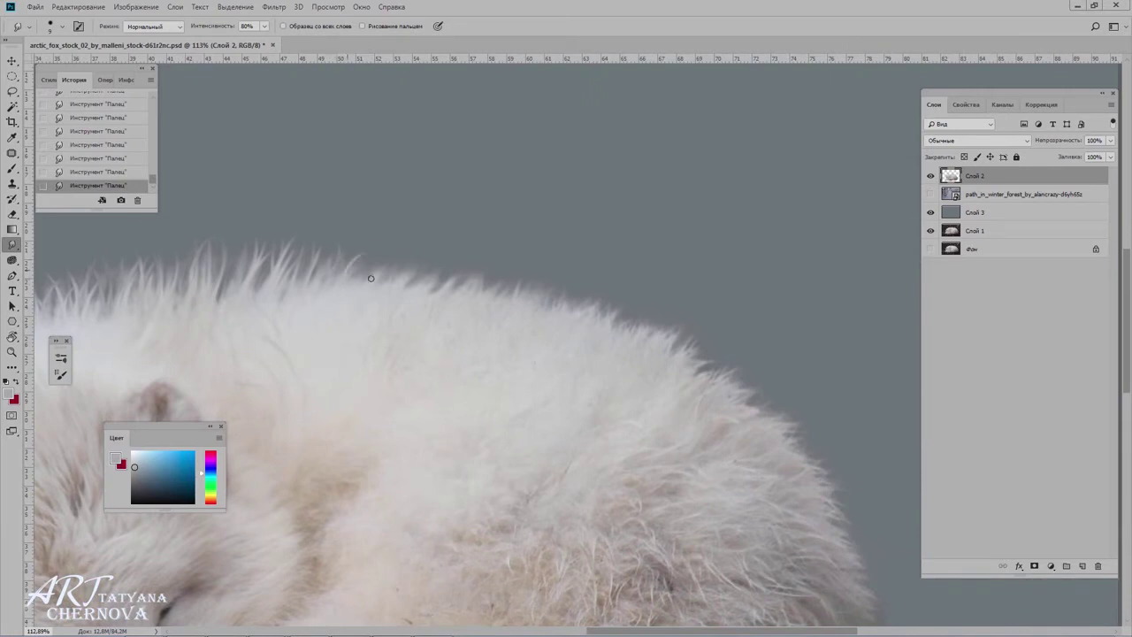
pyautogui.rightClick(404, 260)
pyautogui.press('Escape')
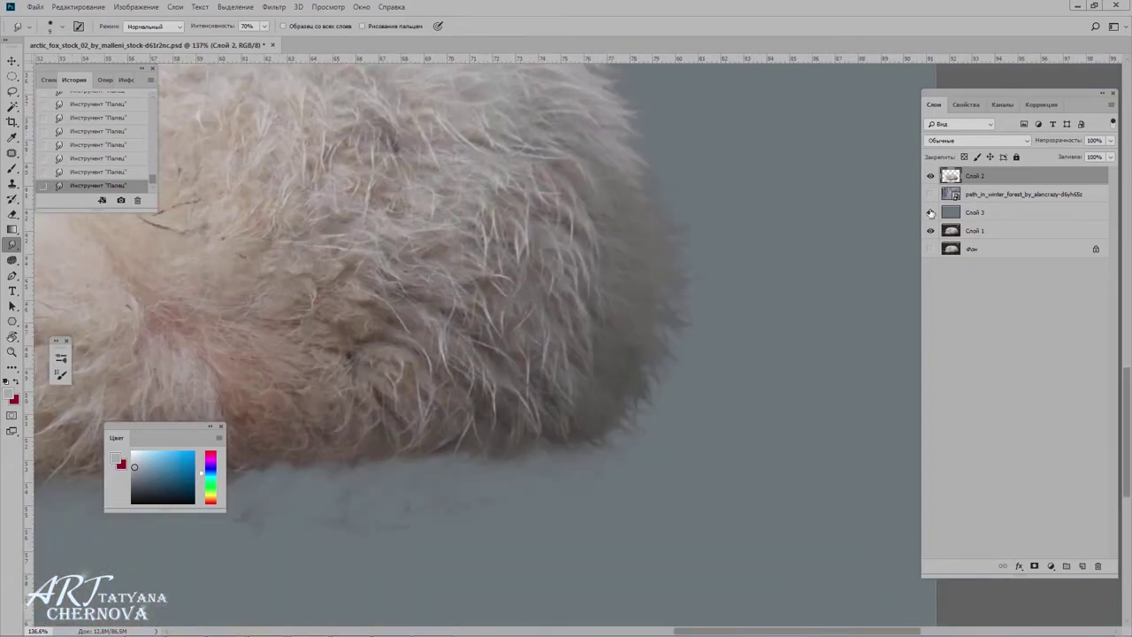
pyautogui.click(930, 212)
# Erase the faint marks below the fox at 80% opacity and smudge its lower fur edge
pyautogui.press('e')
pyautogui.press('8')
pyautogui.moveTo(362, 456); pyautogui.dragTo(484, 451)
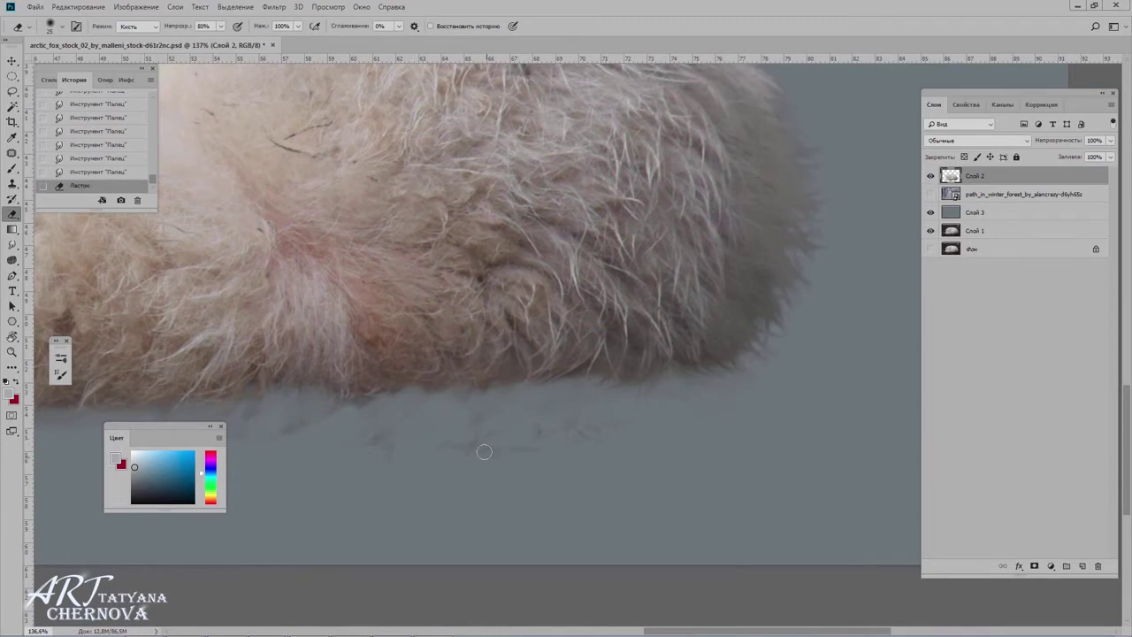
pyautogui.moveTo(280, 430)
pyautogui.mouseDown()
pyautogui.moveTo(734, 424)
pyautogui.moveTo(610, 376)
pyautogui.moveTo(504, 380)
pyautogui.mouseUp()
pyautogui.press('r')
pyautogui.moveTo(496, 393); pyautogui.dragTo(451, 392)
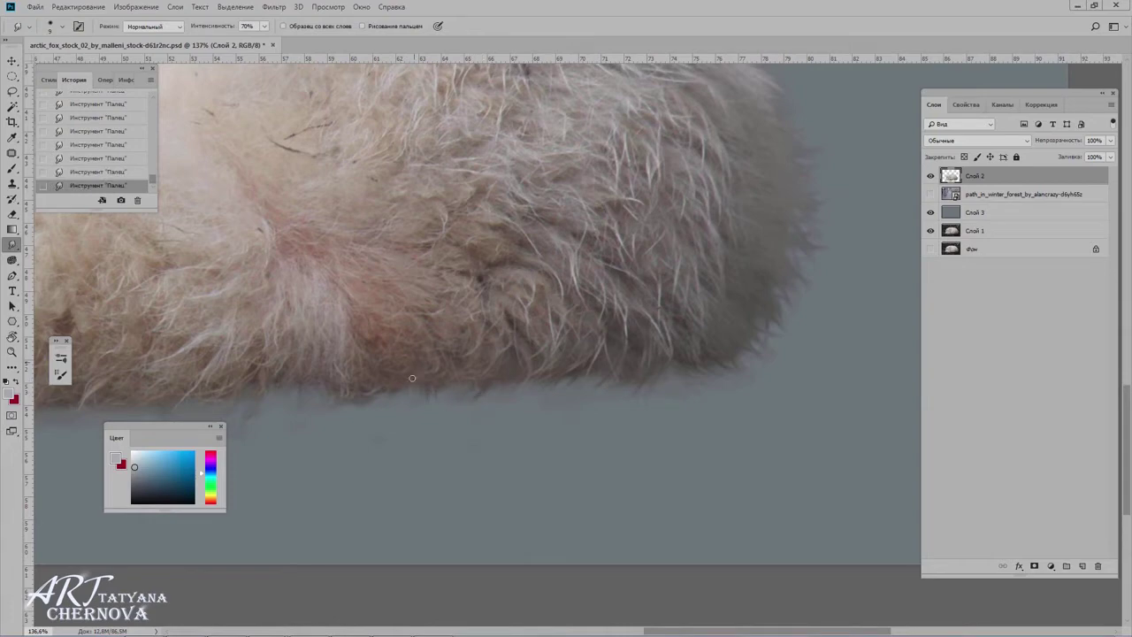
# Check the whole fox, zoom back in, and start a new layer Слой 4
pyautogui.moveTo(270, 366); pyautogui.dragTo(558, 336)
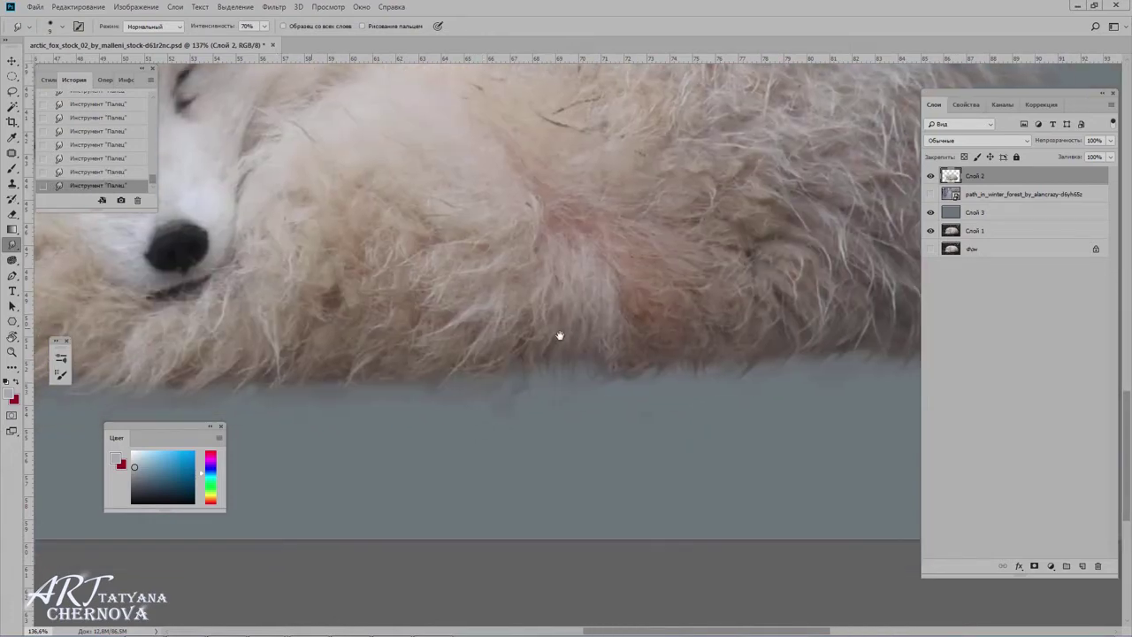
pyautogui.hotkey('ctrl', '0')
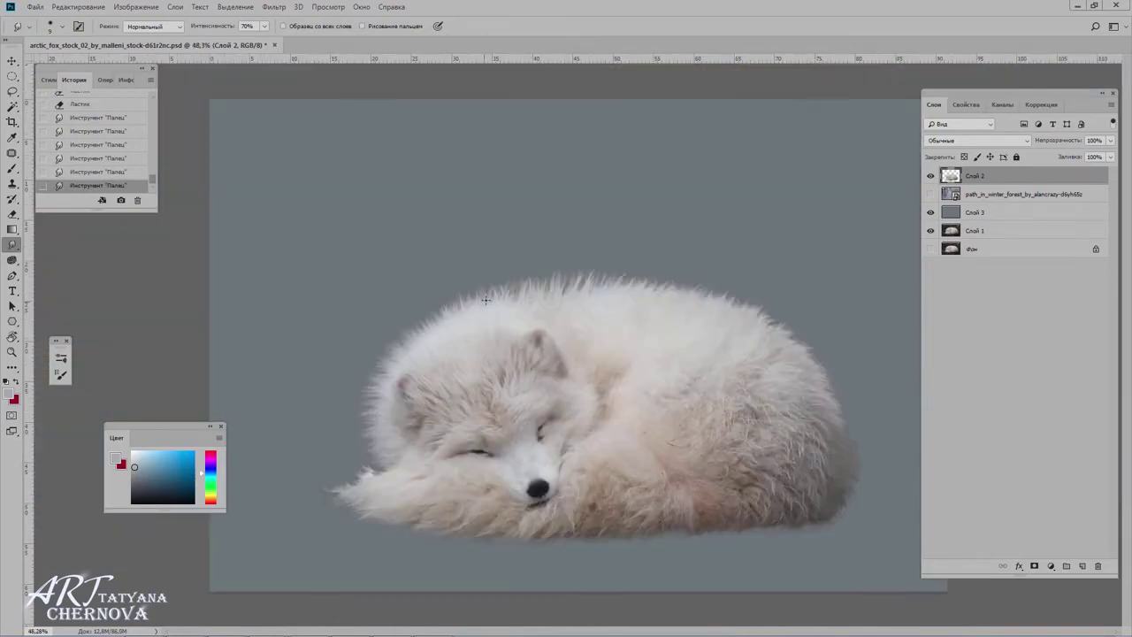
pyautogui.scroll(2, 485, 328)
pyautogui.moveTo(472, 296); pyautogui.dragTo(429, 241)
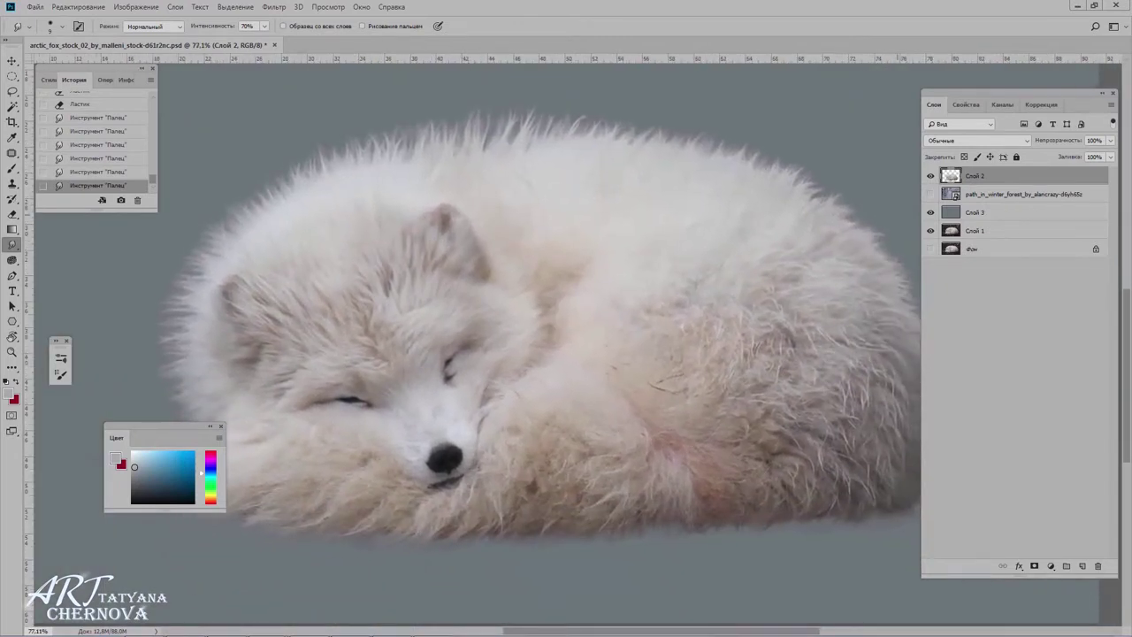
pyautogui.hotkey('ctrl', 'shift', 'n')
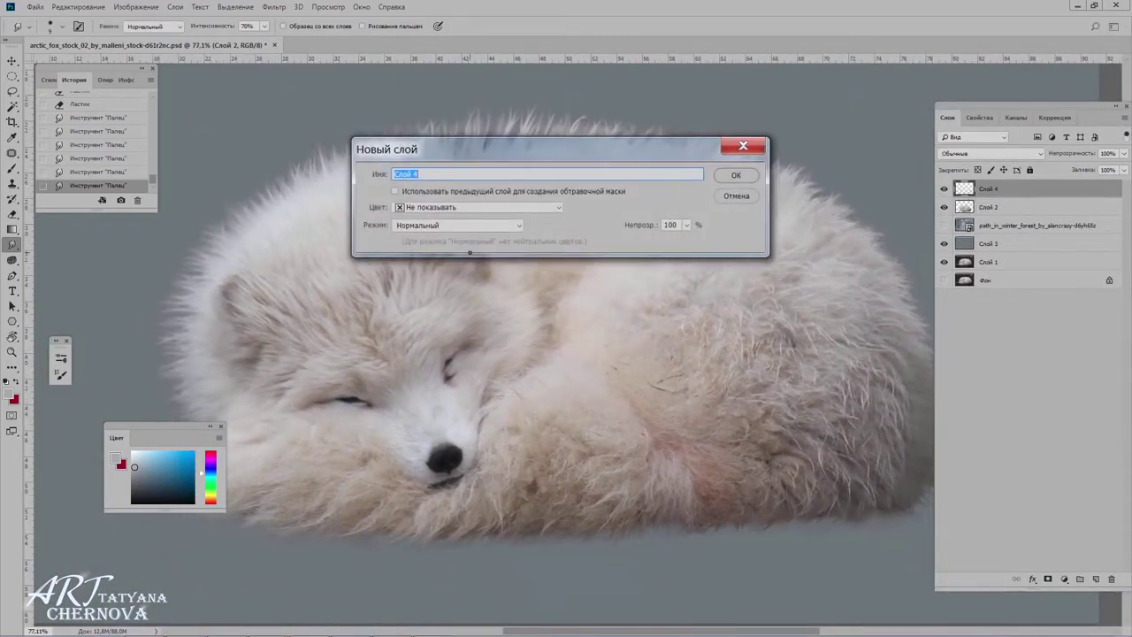
# Create Слой 4 and pick the Полужесткая с динамикой brush, checking its shape dynamics
pyautogui.press('Return')
pyautogui.scroll(2, 441, 158)
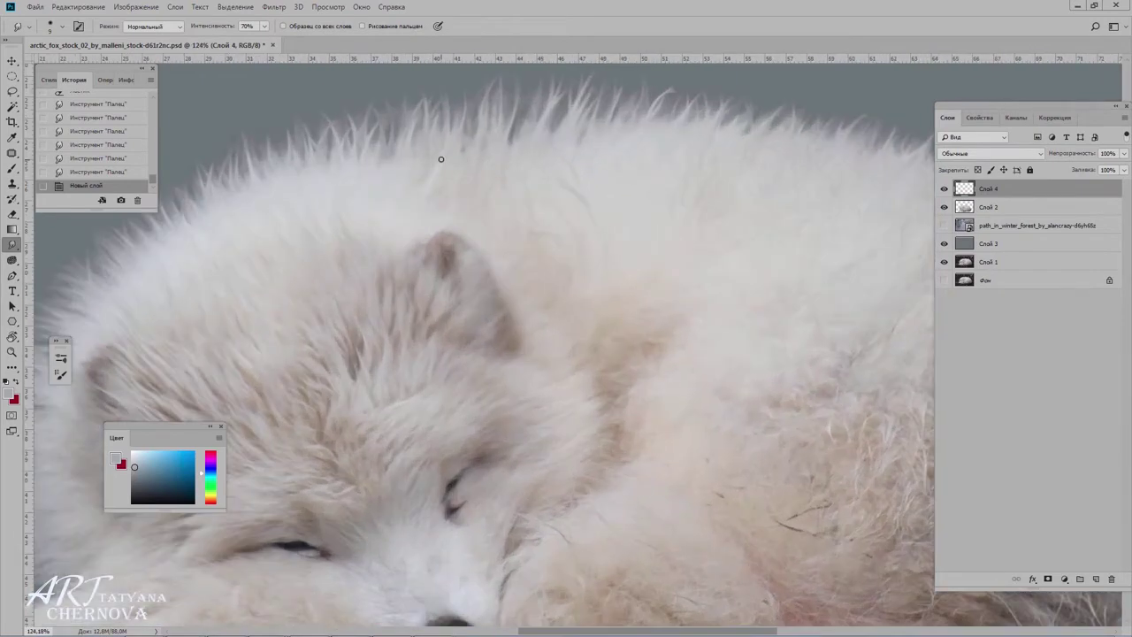
pyautogui.press('b')
pyautogui.rightClick(557, 270)
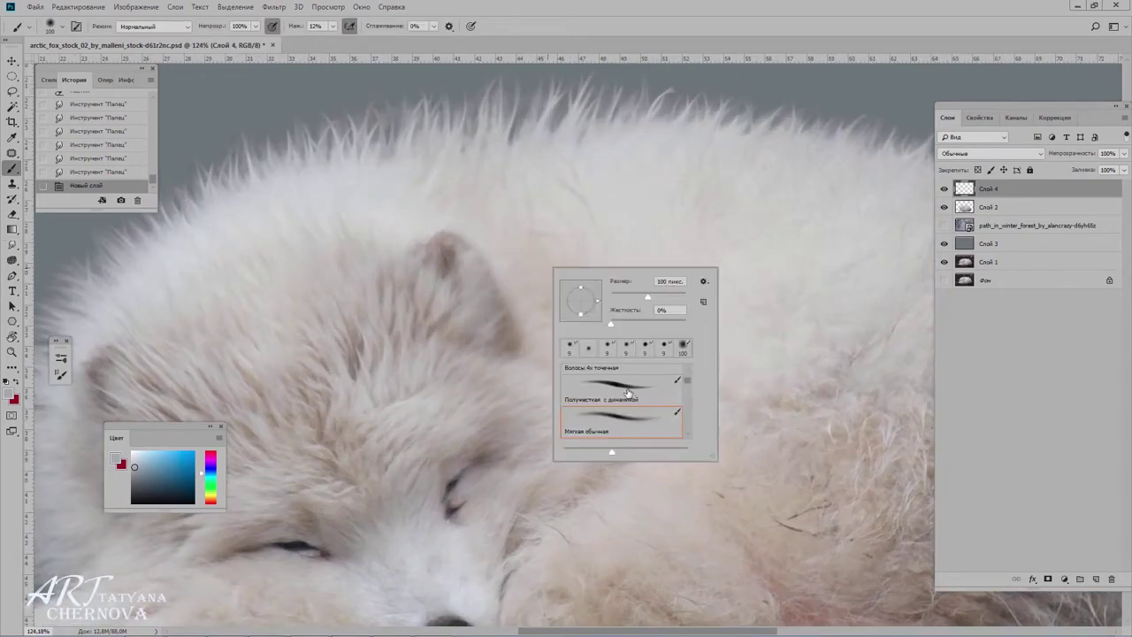
pyautogui.click(593, 391)
pyautogui.click(61, 373)
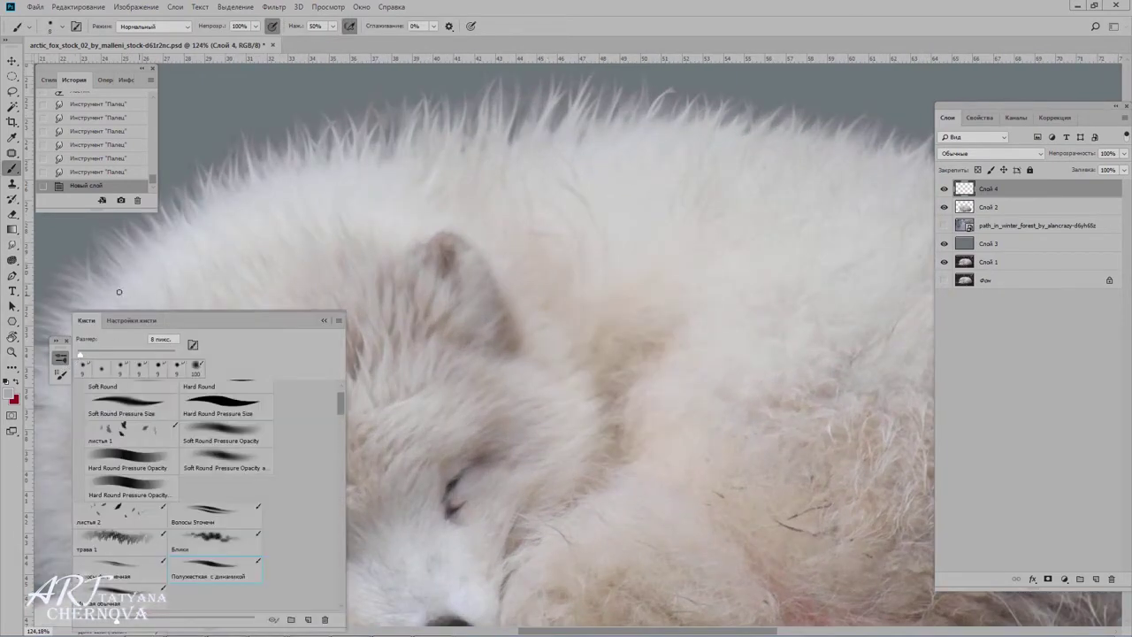
pyautogui.click(131, 321)
pyautogui.press('F5')
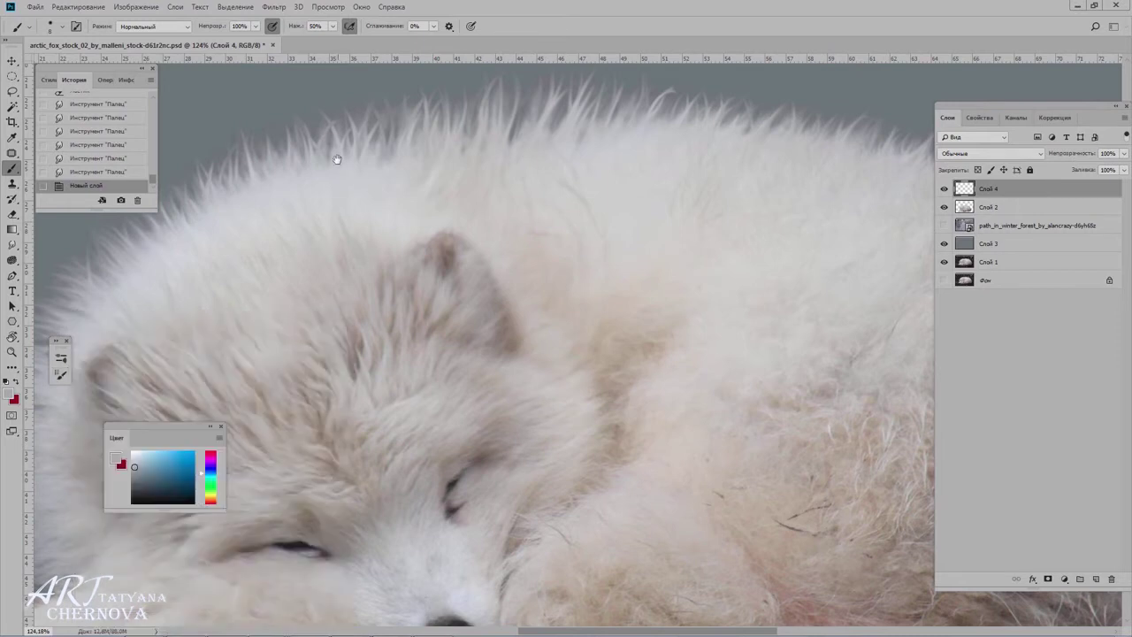
# Paint near-white and light grey hair strands above the fox's back and top right
pyautogui.moveTo(339, 157)
pyautogui.mouseDown()
pyautogui.moveTo(354, 257)
pyautogui.moveTo(329, 207)
pyautogui.mouseUp()
pyautogui.rightClick(354, 259)
pyautogui.moveTo(388, 253); pyautogui.dragTo(380, 194)
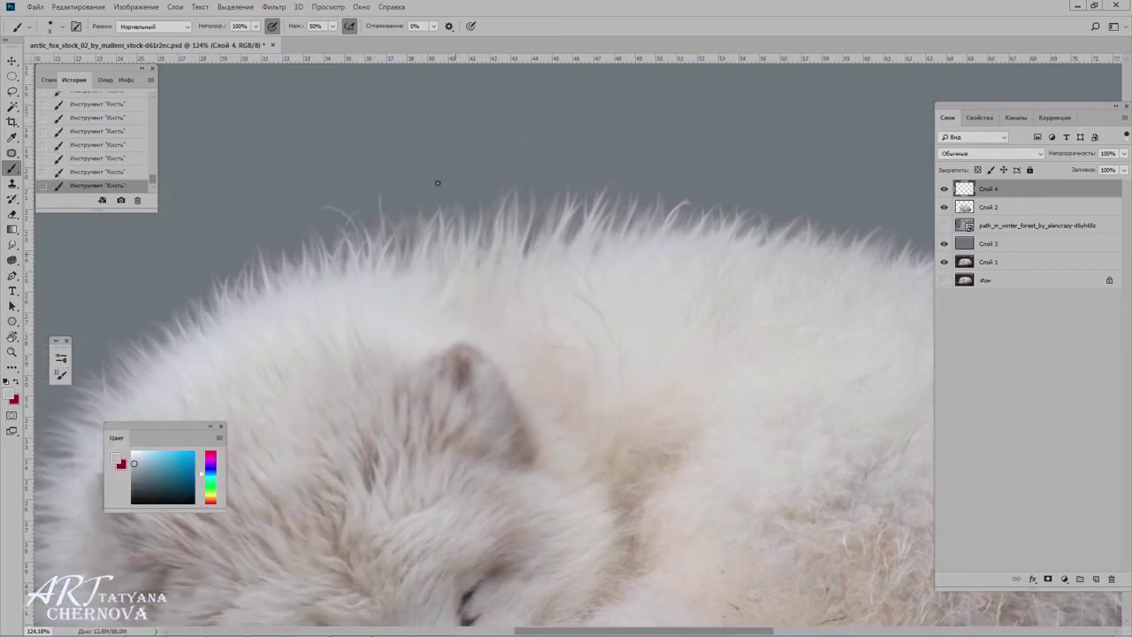
pyautogui.keyDown('alt'); pyautogui.click(204, 389); pyautogui.keyUp('alt')
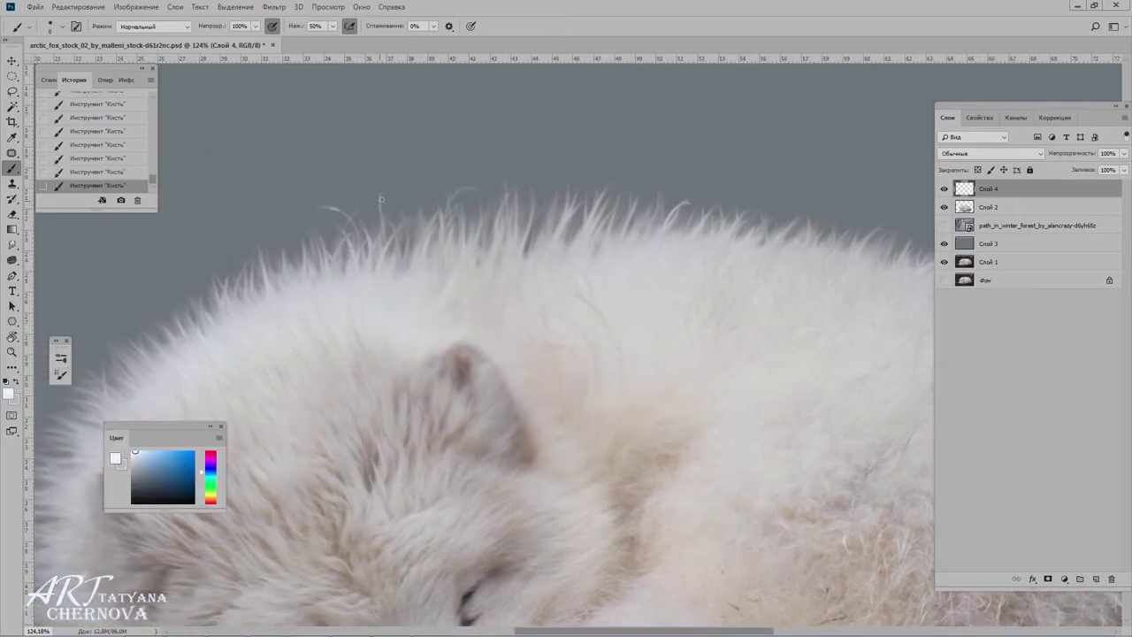
pyautogui.moveTo(437, 197); pyautogui.dragTo(400, 189)
pyautogui.keyDown('alt'); pyautogui.click(506, 220); pyautogui.keyUp('alt')
pyautogui.moveTo(536, 174); pyautogui.dragTo(584, 159)
pyautogui.moveTo(629, 186)
pyautogui.mouseDown()
pyautogui.moveTo(679, 174)
pyautogui.moveTo(525, 186)
pyautogui.mouseUp()
# Adjust the hair tone and paint thin curled strands along the fox's fur edge
pyautogui.click(137, 454)
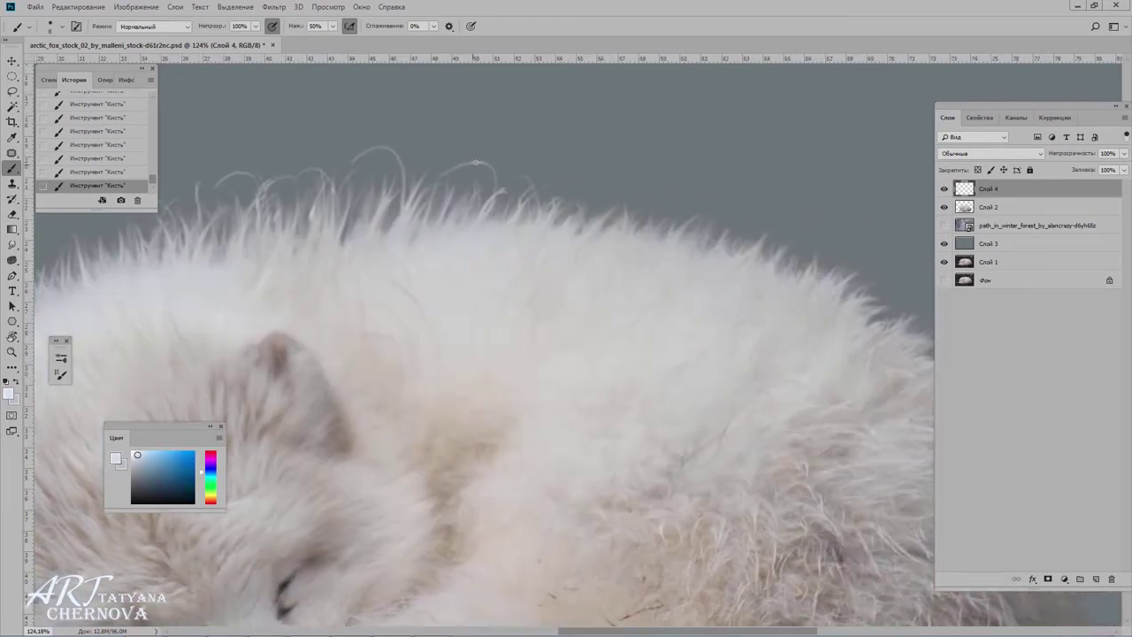
pyautogui.moveTo(478, 193); pyautogui.dragTo(535, 182)
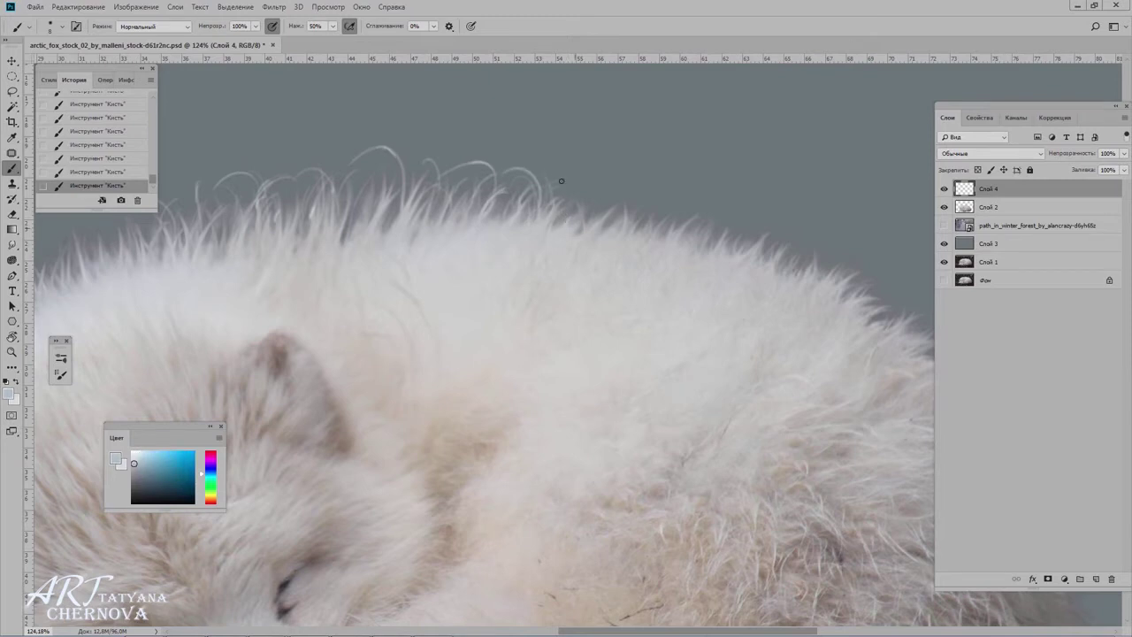
pyautogui.moveTo(576, 212); pyautogui.dragTo(633, 186)
pyautogui.moveTo(699, 231)
pyautogui.mouseDown()
pyautogui.moveTo(530, 195)
pyautogui.moveTo(513, 166)
pyautogui.mouseUp()
pyautogui.moveTo(637, 224); pyautogui.dragTo(578, 180)
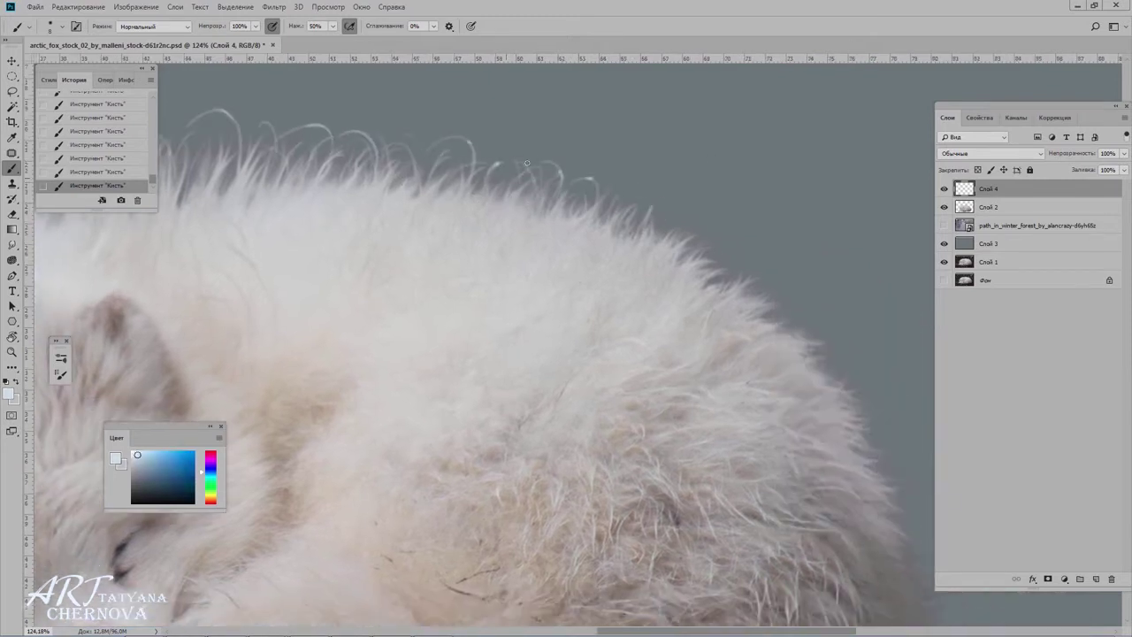
pyautogui.moveTo(648, 173); pyautogui.dragTo(519, 92)
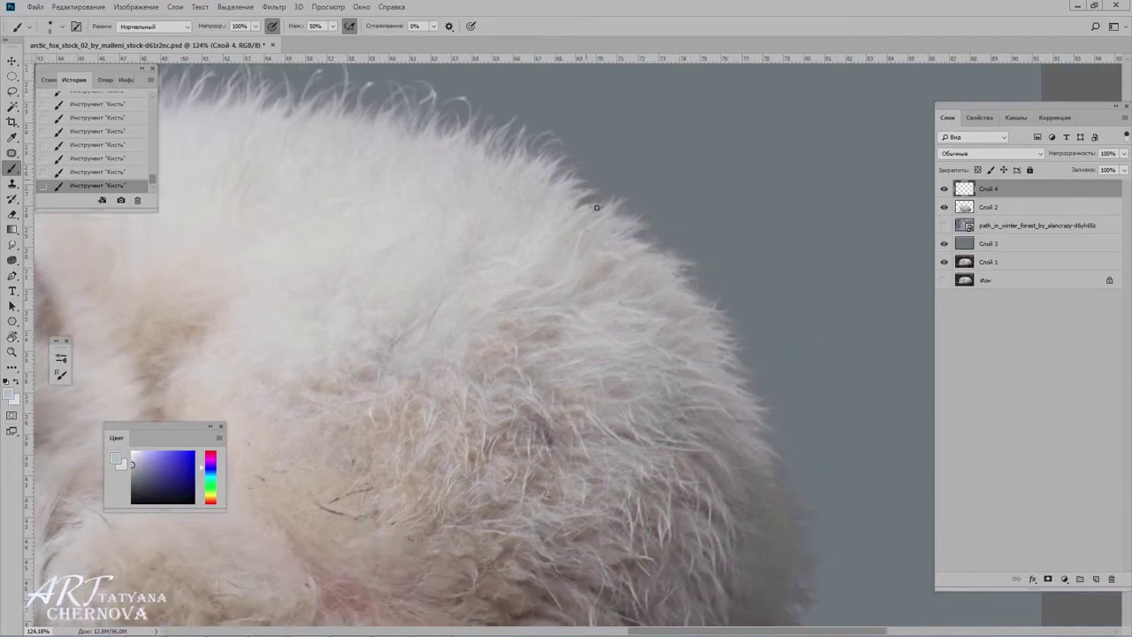
pyautogui.moveTo(589, 208)
pyautogui.mouseDown()
pyautogui.moveTo(636, 187)
pyautogui.moveTo(652, 205)
pyautogui.moveTo(550, 170)
pyautogui.mouseUp()
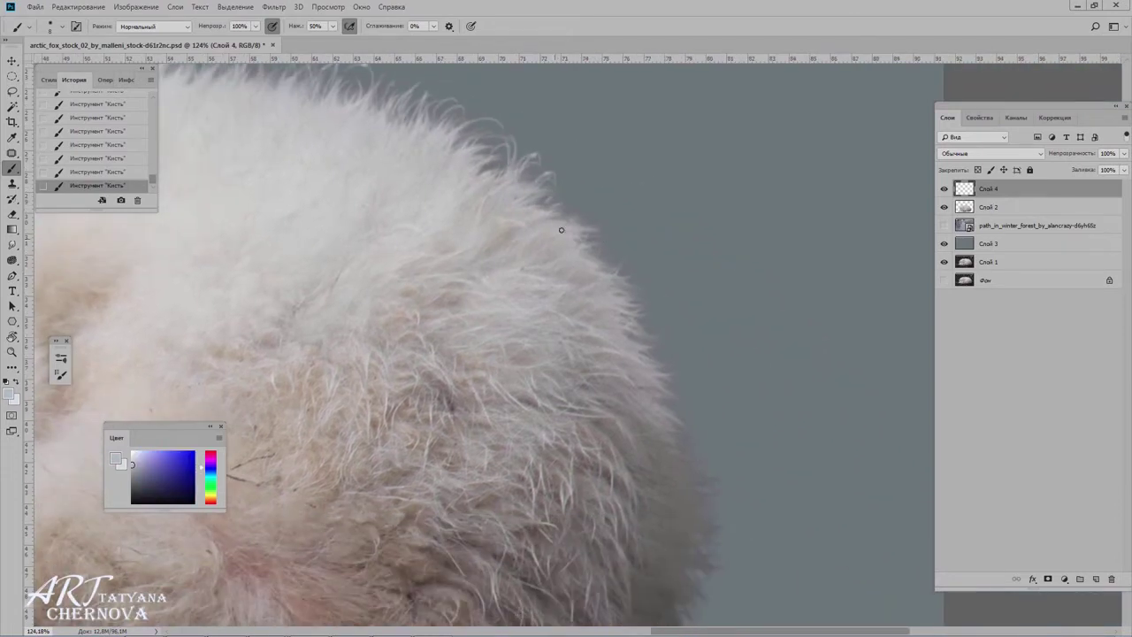
# Sample and adjust a new paint colour in the Color panel, then view the whole fox
pyautogui.moveTo(617, 319); pyautogui.dragTo(483, 230)
pyautogui.keyDown('alt'); pyautogui.click(554, 358); pyautogui.keyUp('alt')
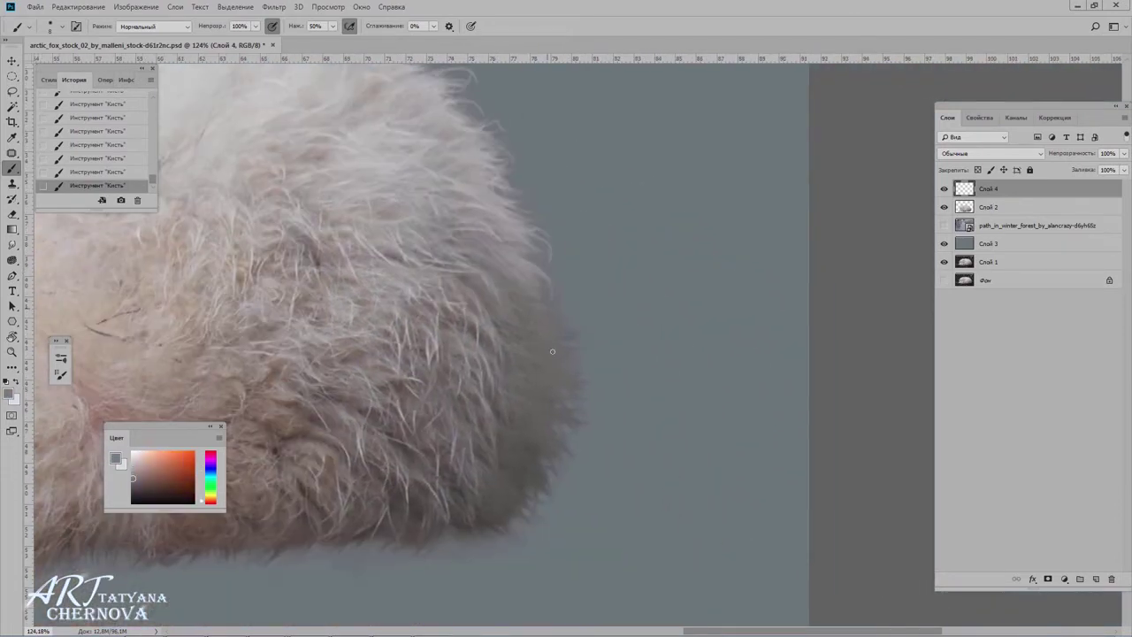
pyautogui.keyDown('alt'); pyautogui.click(513, 345); pyautogui.keyUp('alt')
pyautogui.keyDown('alt'); pyautogui.click(492, 278); pyautogui.keyUp('alt')
pyautogui.keyDown('alt'); pyautogui.click(517, 307); pyautogui.keyUp('alt')
pyautogui.hotkey('ctrl', '0')
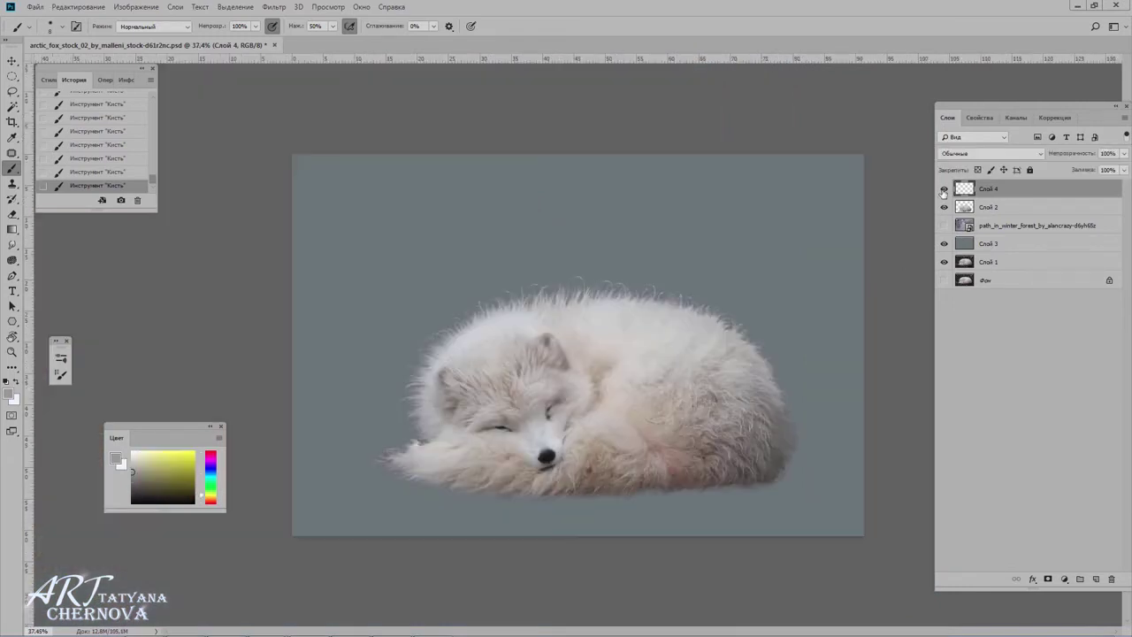
# Duplicate Слой 4, lower the original to 40% opacity, and select the fur layers down to Слой 2
pyautogui.hotkey('ctrl', 'j')
pyautogui.click(1017, 207)
pyautogui.click(1123, 153)
pyautogui.moveTo(1121, 166); pyautogui.dragTo(1090, 167)
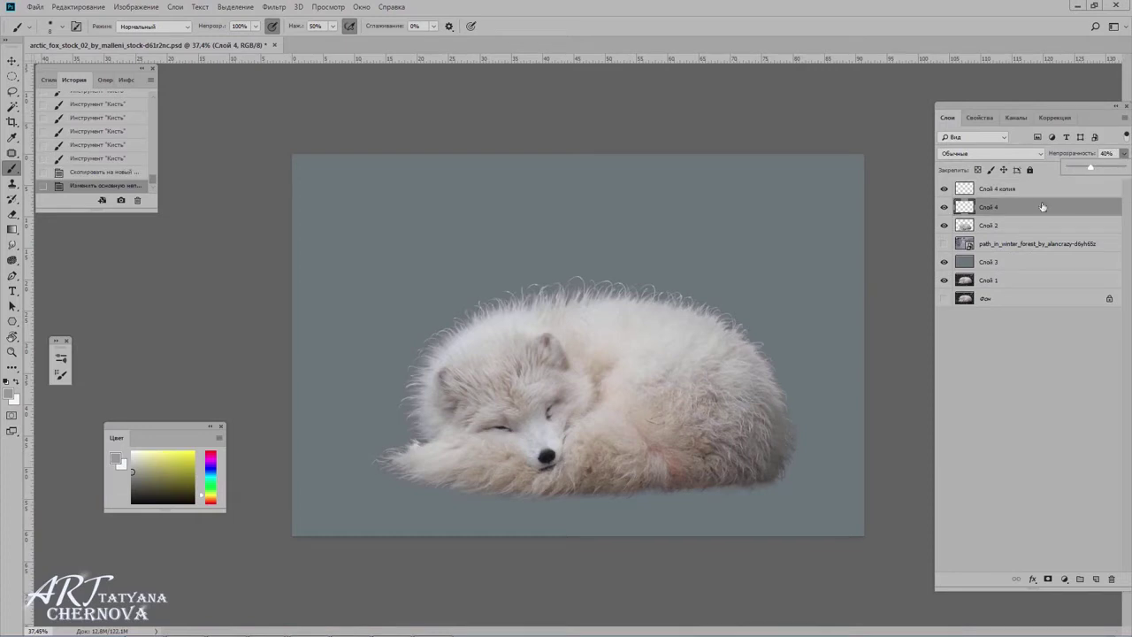
pyautogui.keyDown('shift'); pyautogui.click(1017, 188); pyautogui.keyUp('shift')
pyautogui.keyDown('shift'); pyautogui.click(1014, 230); pyautogui.keyUp('shift')
# Set the Слой 4 копия to 73% opacity, merge the fur layers, and show the snowy forest
pyautogui.click(1017, 188)
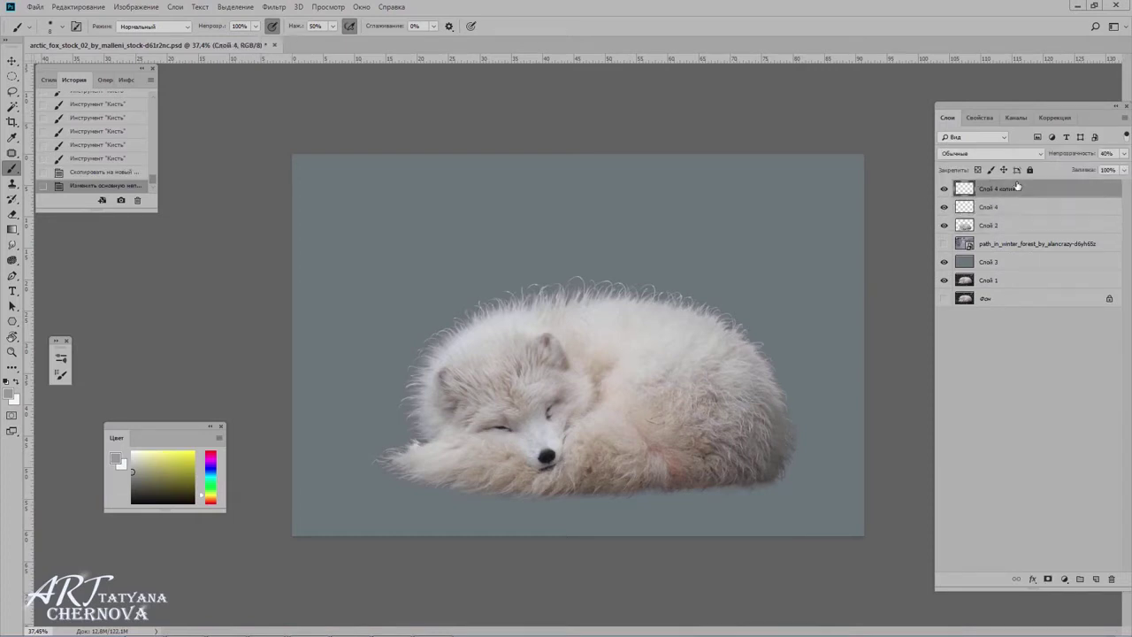
pyautogui.click(1123, 153)
pyautogui.moveTo(1121, 166); pyautogui.dragTo(1108, 166)
pyautogui.hotkey('ctrl', 'e')
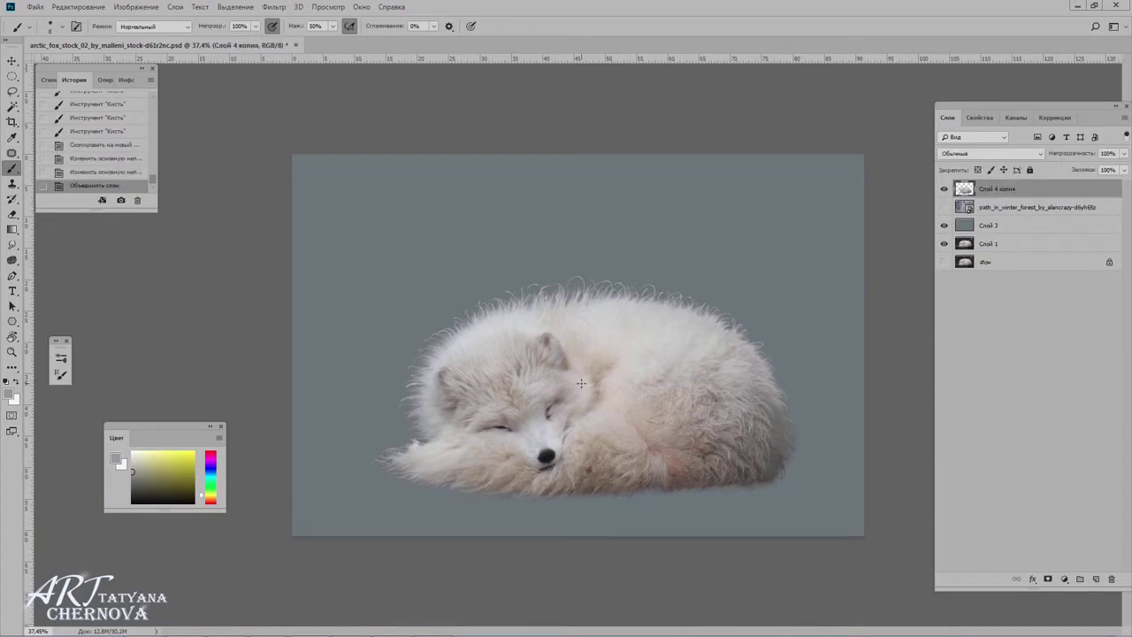
pyautogui.click(943, 207)
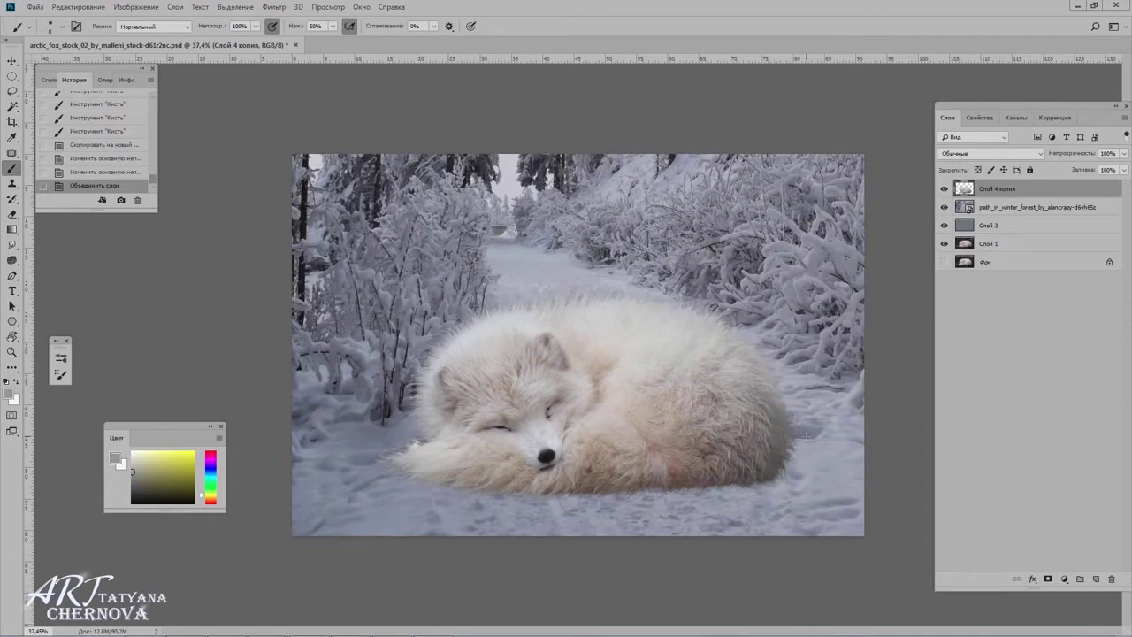
pyautogui.hotkey('ctrl', 'b')
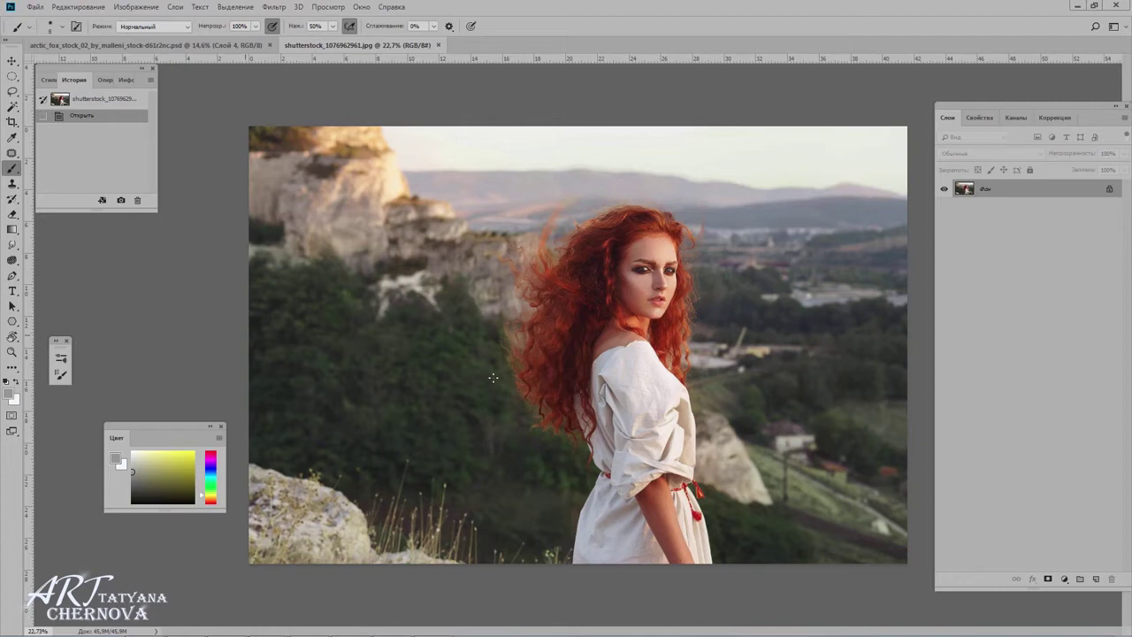
# Duplicate the woman's photo onto Слой 1 and select her with Select Subject
pyautogui.hotkey('ctrl', 'j')
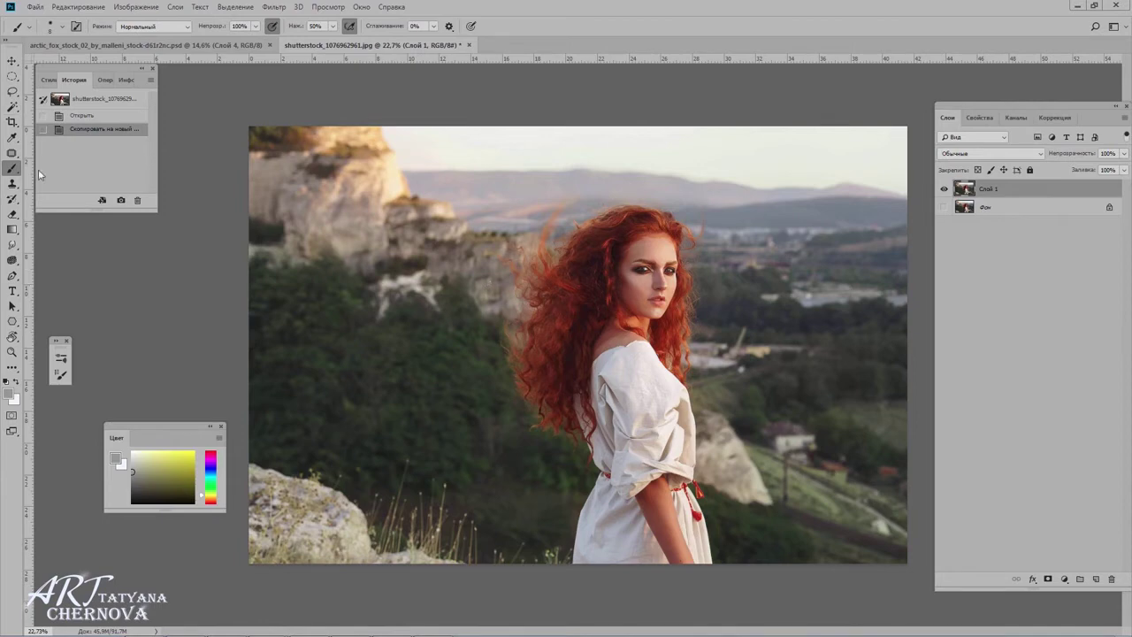
pyautogui.click(12, 106)
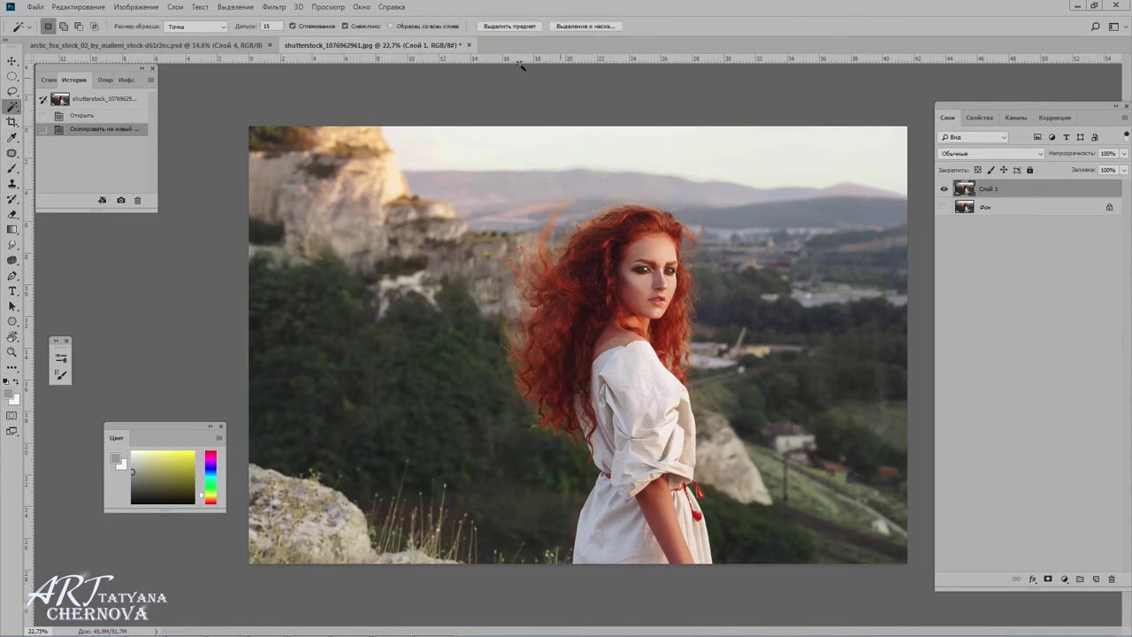
pyautogui.click(500, 32)
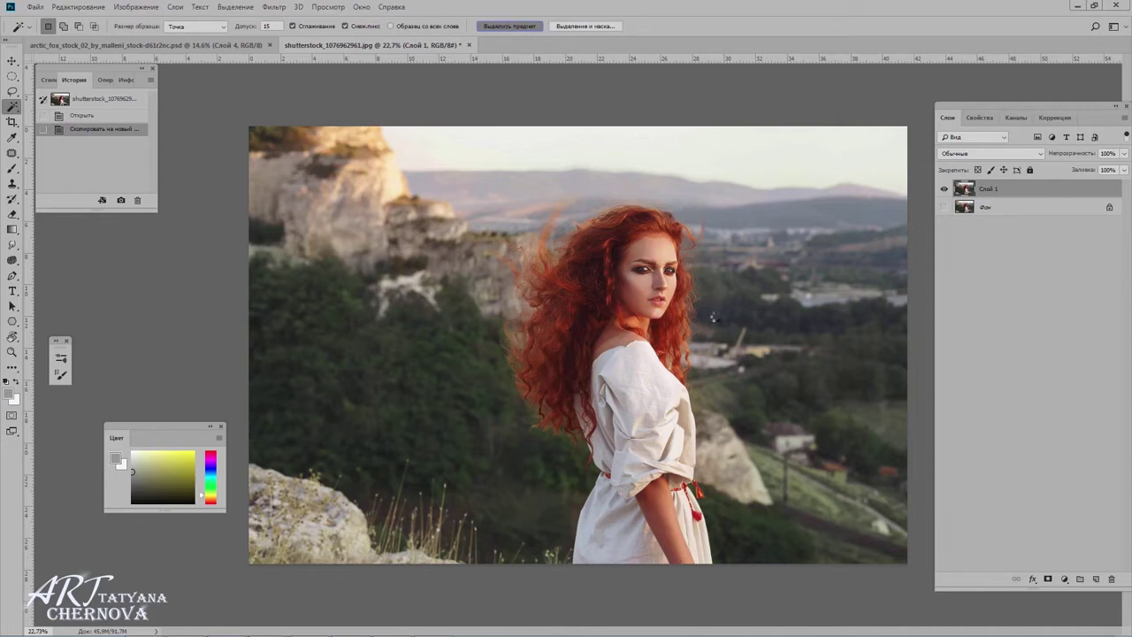
# Lasso the upper strand and left and right hair edges into the selection, then open Select and Mask
pyautogui.scroll(3, 597, 228)
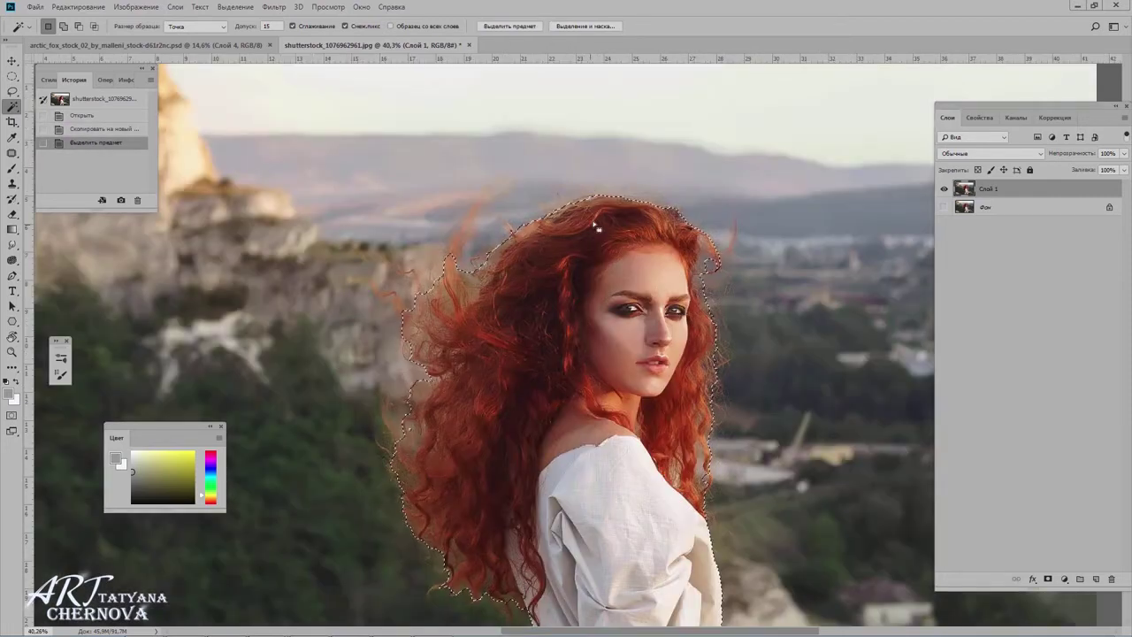
pyautogui.press('l')
pyautogui.press('shift')
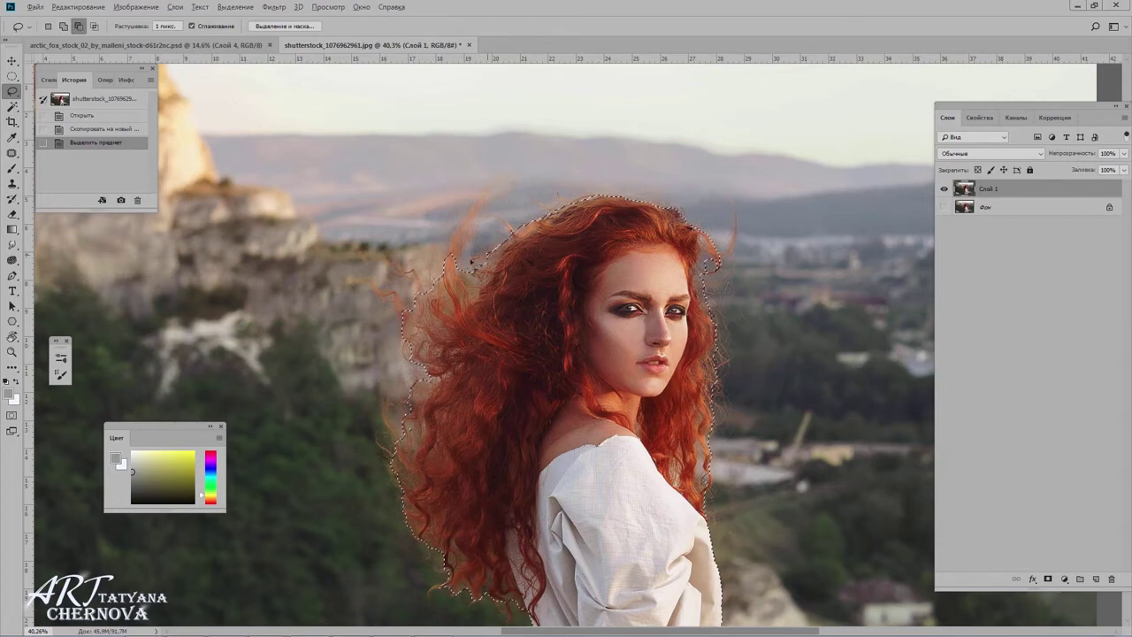
pyautogui.moveTo(471, 260)
pyautogui.mouseDown()
pyautogui.moveTo(434, 265)
pyautogui.moveTo(416, 292)
pyautogui.moveTo(407, 403)
pyautogui.moveTo(433, 605)
pyautogui.mouseUp()
pyautogui.moveTo(730, 191); pyautogui.dragTo(716, 486)
pyautogui.moveTo(508, 619)
pyautogui.mouseDown()
pyautogui.moveTo(478, 477)
pyautogui.moveTo(461, 459)
pyautogui.mouseUp()
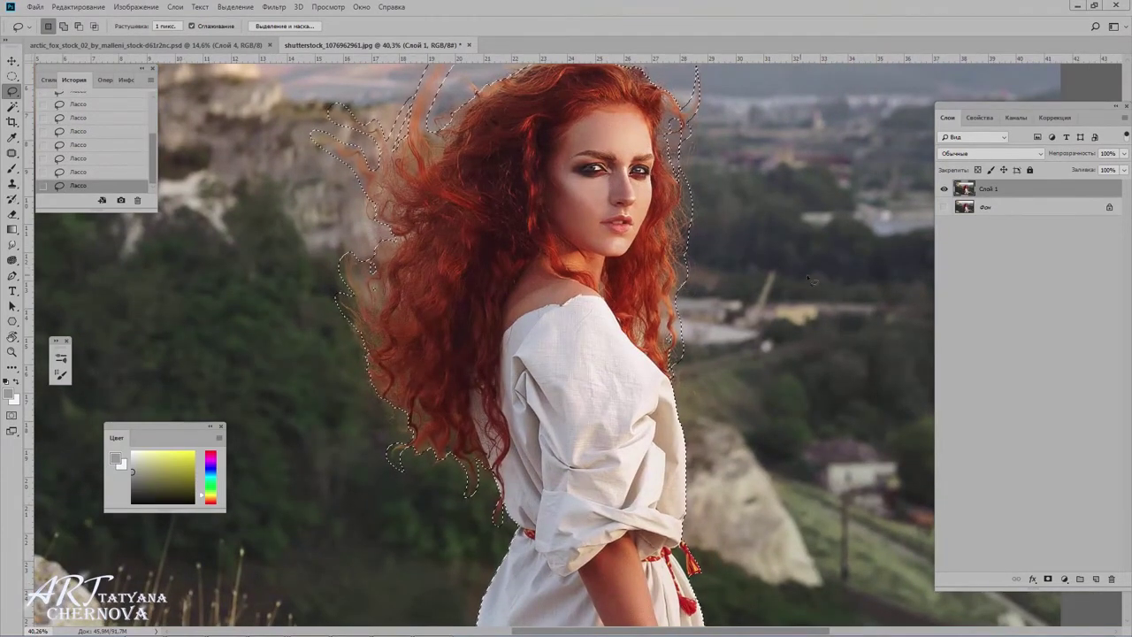
pyautogui.hotkey('ctrl', '0')
pyautogui.click(284, 26)
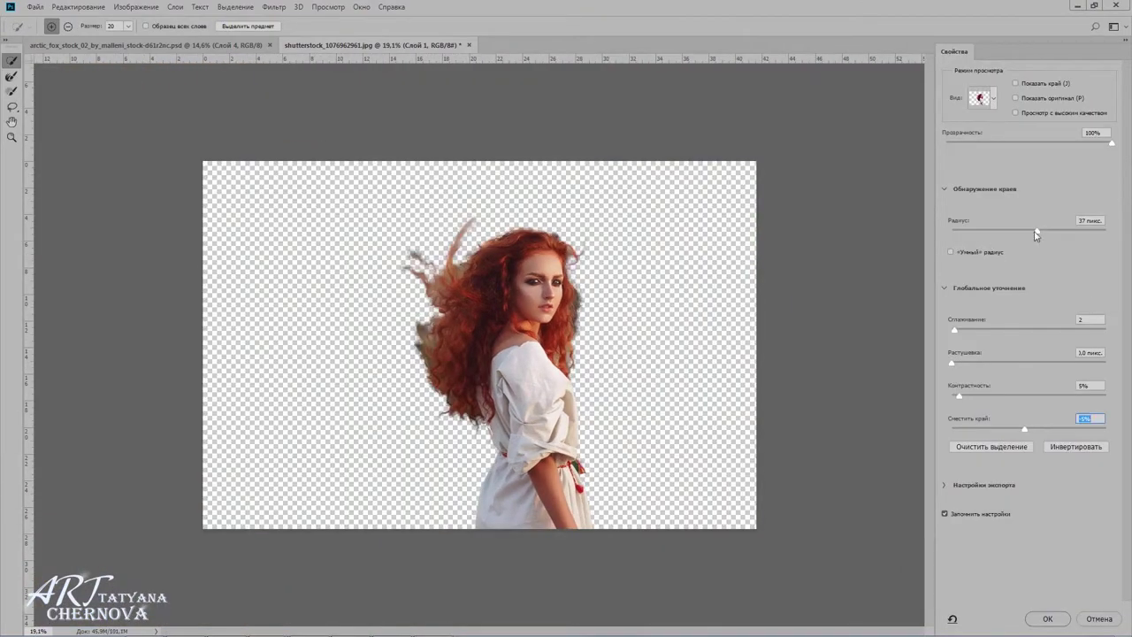
# Lower the edge detection radius and brush the upper hair strand with the Refine Edge Brush
pyautogui.moveTo(1036, 232)
pyautogui.mouseDown()
pyautogui.moveTo(972, 241)
pyautogui.moveTo(998, 231)
pyautogui.mouseUp()
pyautogui.hotkey('ctrl', '+')
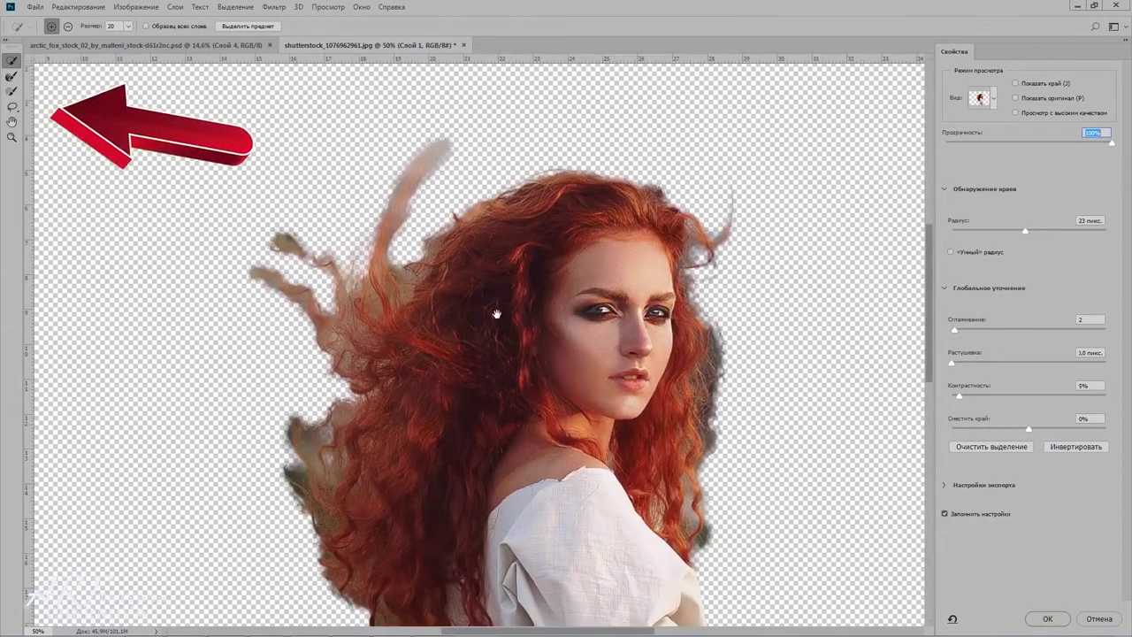
pyautogui.click(12, 76)
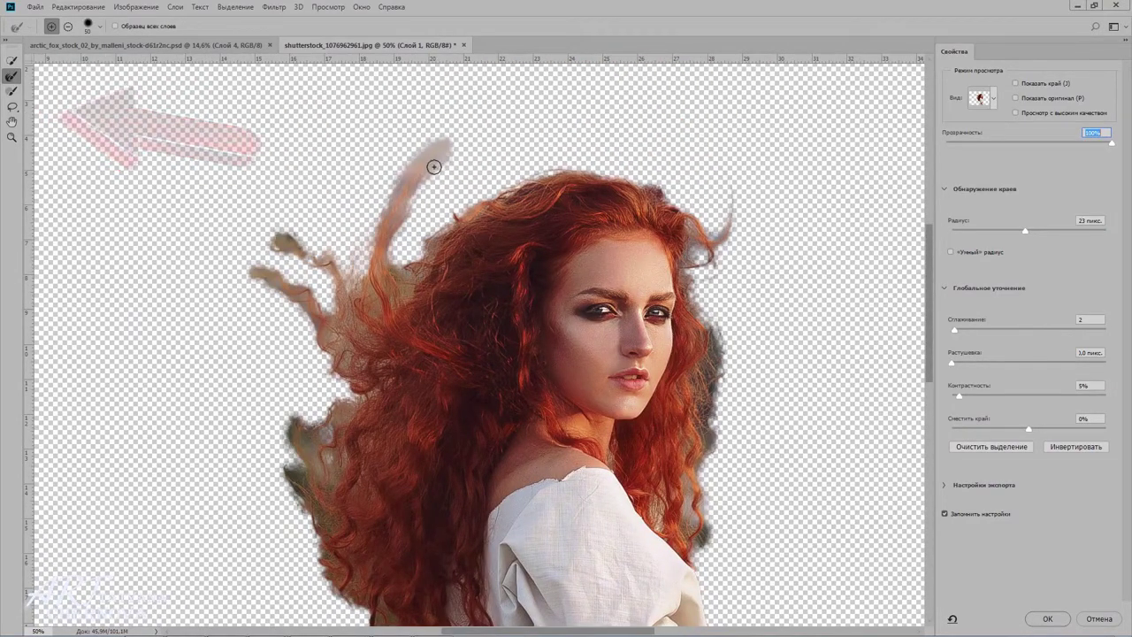
pyautogui.moveTo(430, 169)
pyautogui.mouseDown()
pyautogui.moveTo(447, 145)
pyautogui.moveTo(425, 168)
pyautogui.mouseUp()
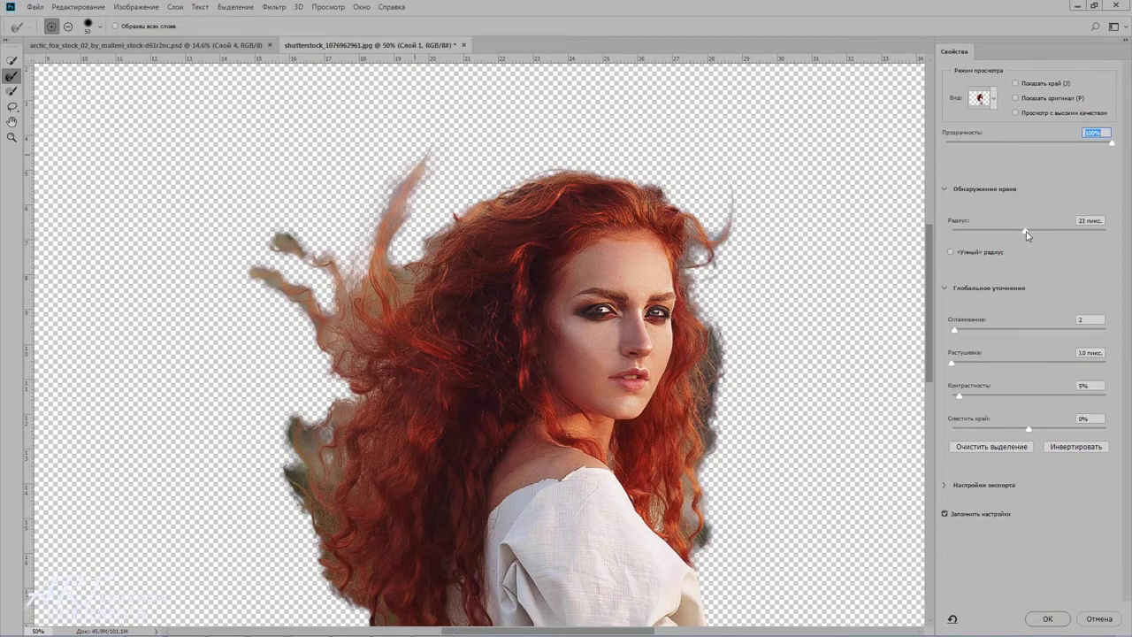
pyautogui.moveTo(1026, 234); pyautogui.dragTo(1015, 233)
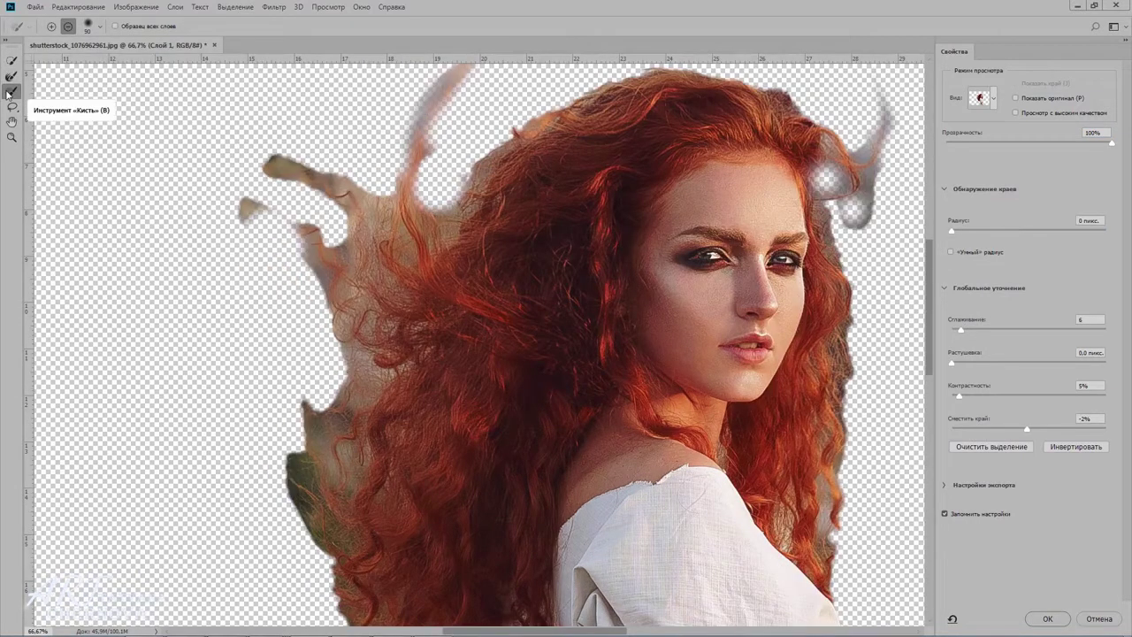
# Brush away green background remnants along the left and lower edges of the hair
pyautogui.click(10, 92)
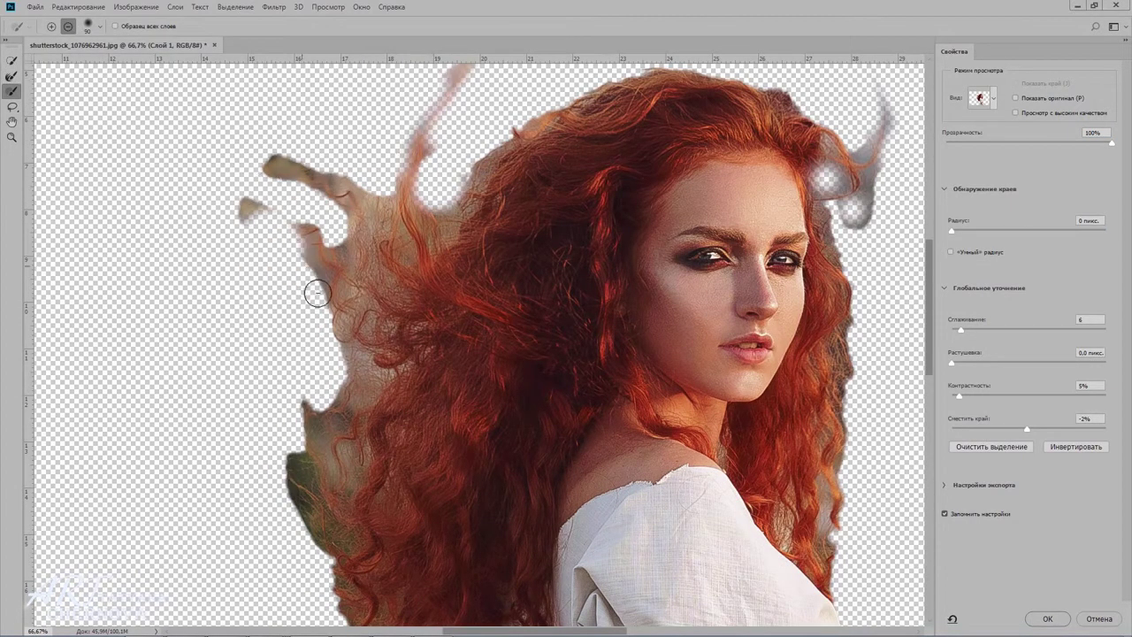
pyautogui.moveTo(313, 290); pyautogui.dragTo(306, 254)
pyautogui.moveTo(314, 427); pyautogui.dragTo(294, 511)
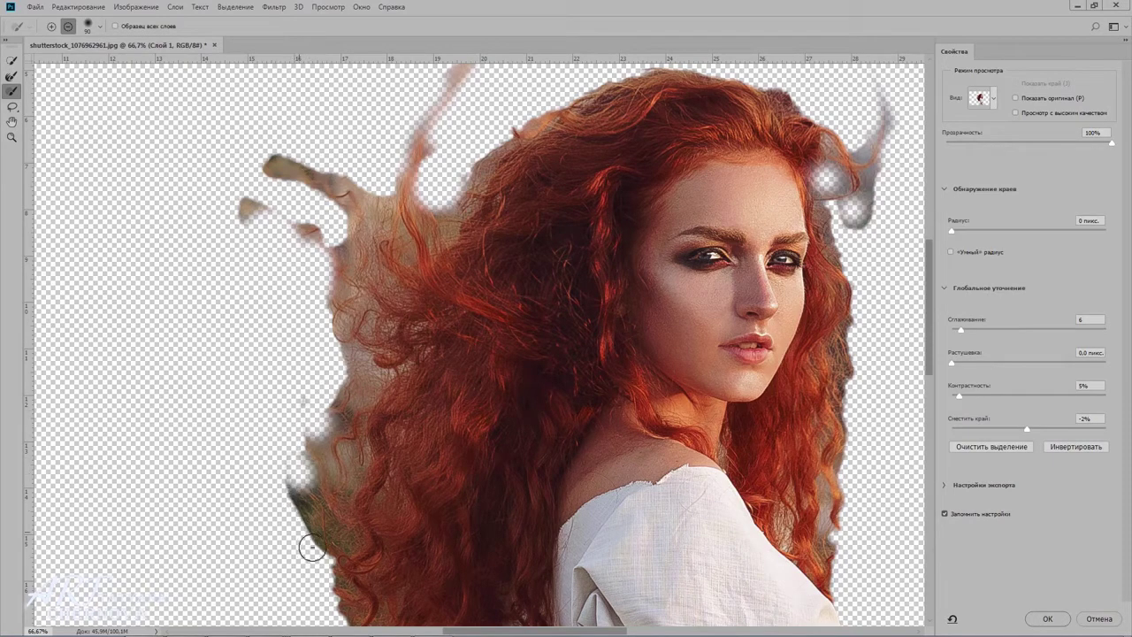
pyautogui.moveTo(295, 512); pyautogui.dragTo(282, 491)
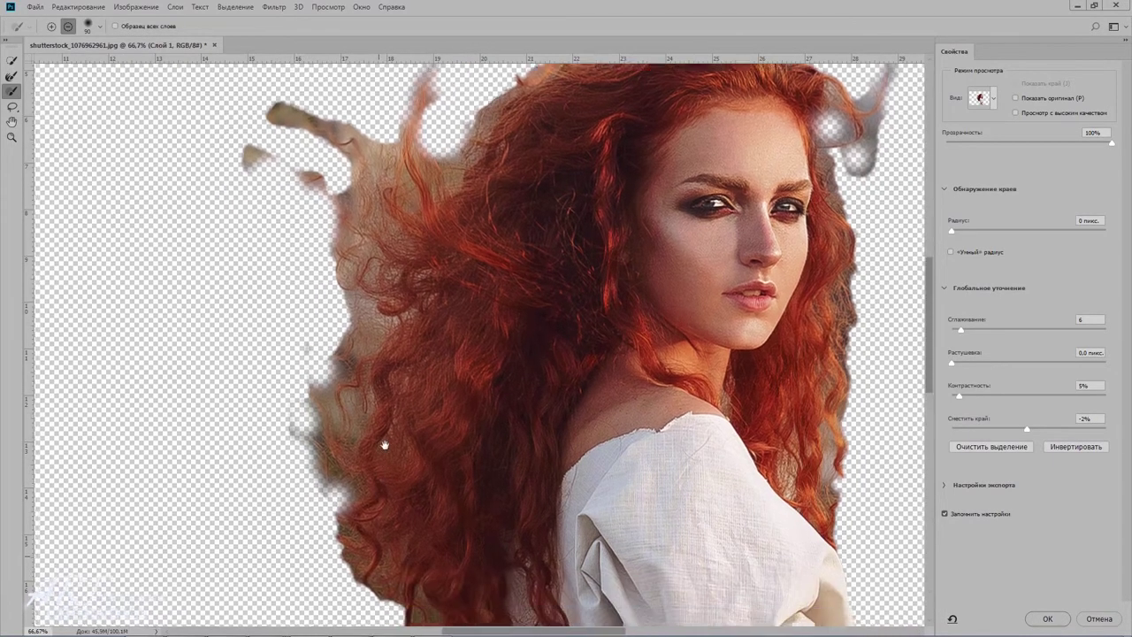
pyautogui.scroll(-5, 379, 442)
pyautogui.moveTo(399, 511)
pyautogui.mouseDown()
pyautogui.moveTo(374, 519)
pyautogui.moveTo(482, 530)
pyautogui.mouseUp()
# Check the cut-out against a semi-transparent background preview, then restore full transparency
pyautogui.click(51, 27)
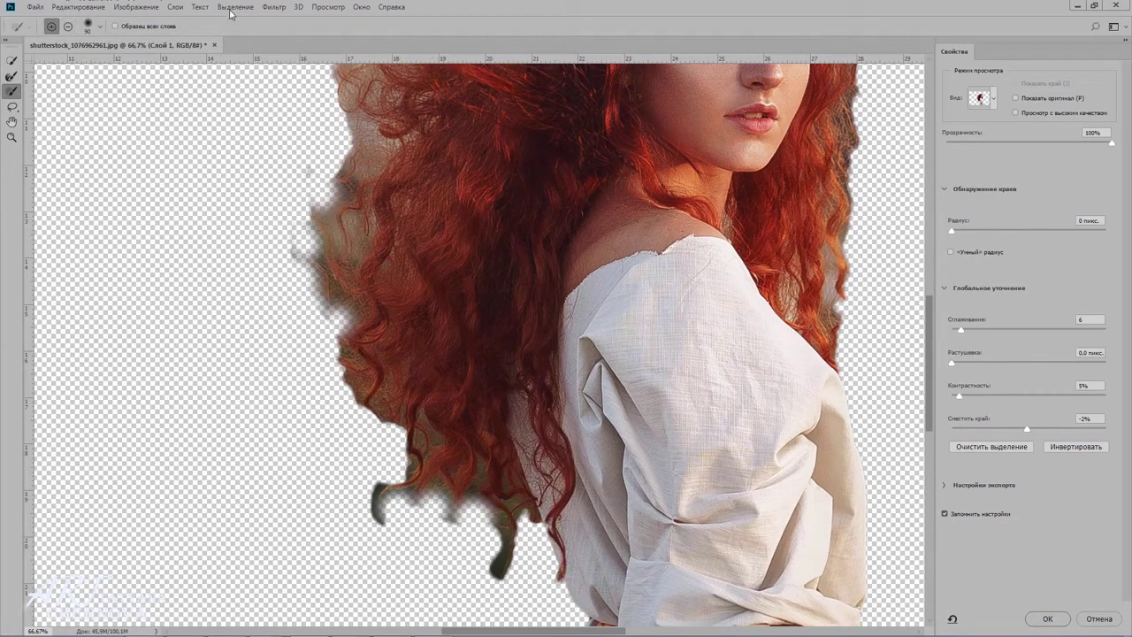
pyautogui.moveTo(1110, 147); pyautogui.dragTo(968, 153)
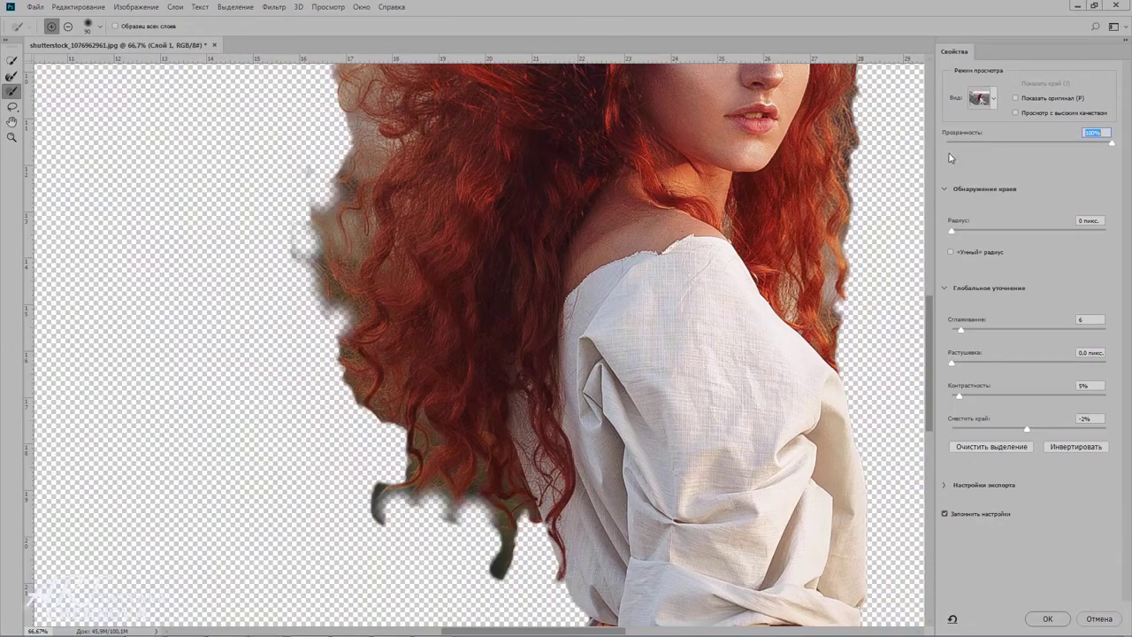
pyautogui.moveTo(882, 155)
pyautogui.mouseDown()
pyautogui.moveTo(628, 327)
pyautogui.moveTo(617, 213)
pyautogui.mouseUp()
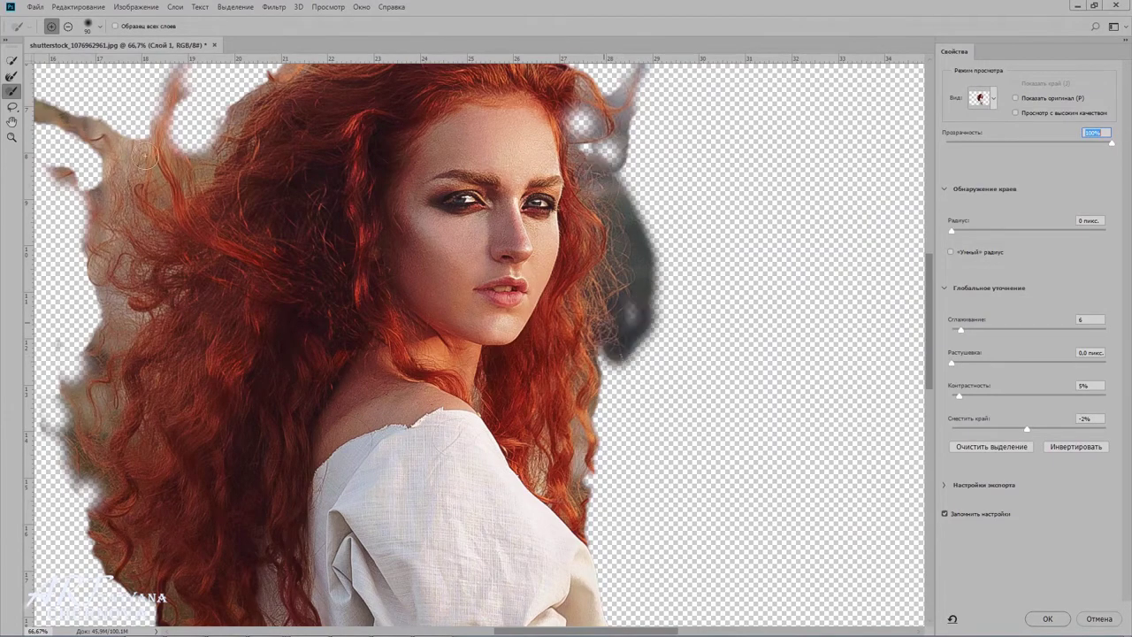
pyautogui.click(67, 26)
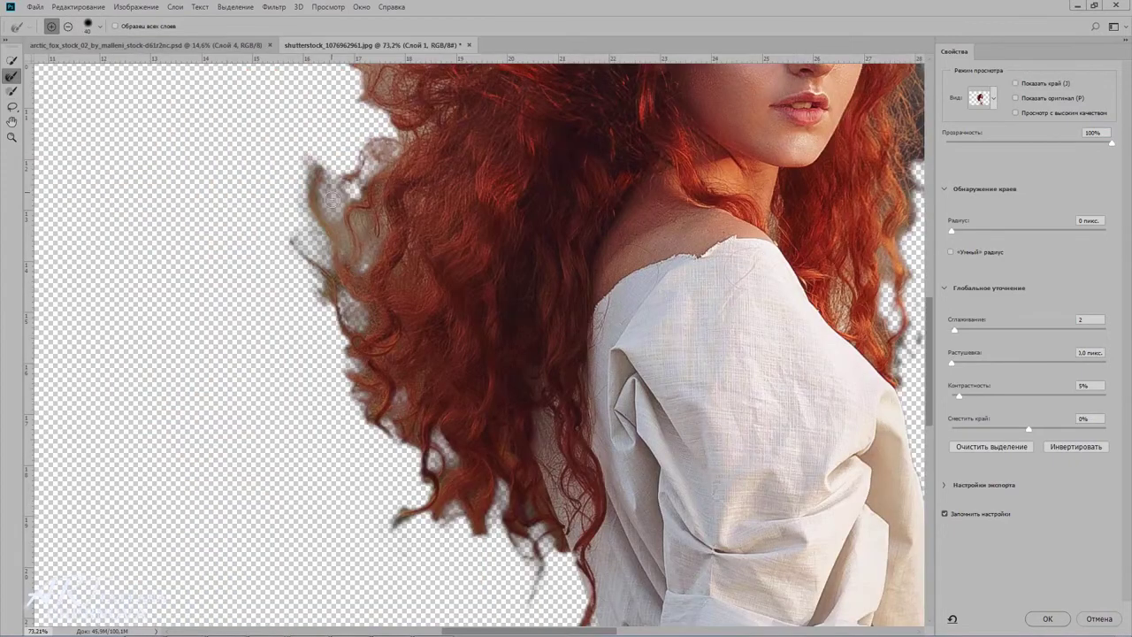
# Refine the flyaway strands and hair top, then clear the grey halo from the right hair edge
pyautogui.moveTo(458, 160); pyautogui.dragTo(412, 376)
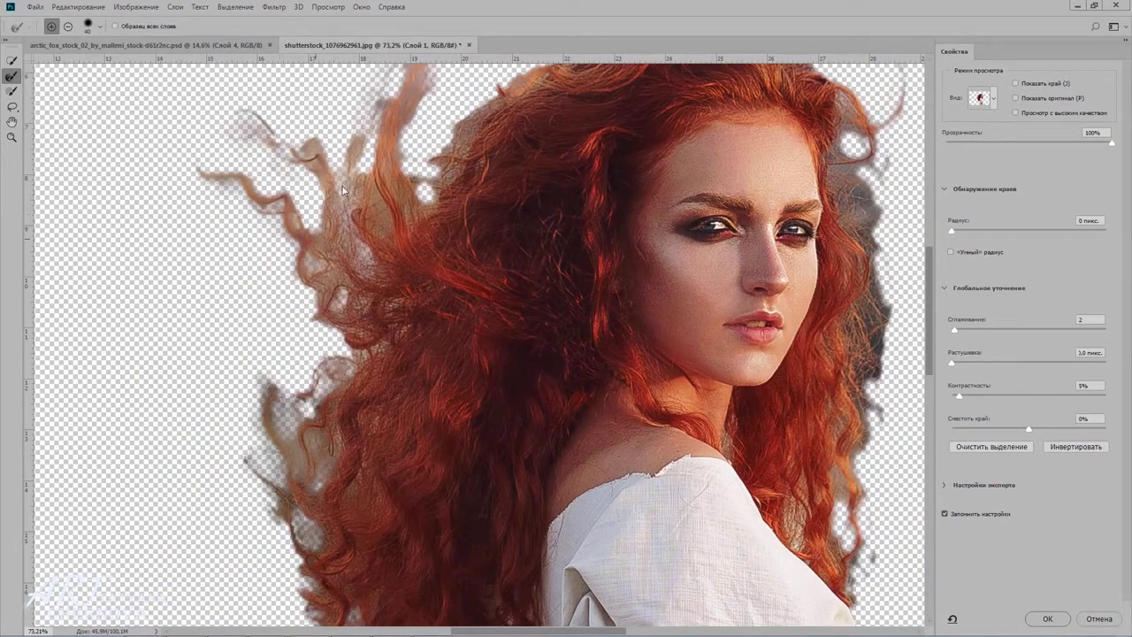
pyautogui.moveTo(315, 236)
pyautogui.mouseDown()
pyautogui.moveTo(419, 175)
pyautogui.moveTo(392, 324)
pyautogui.mouseUp()
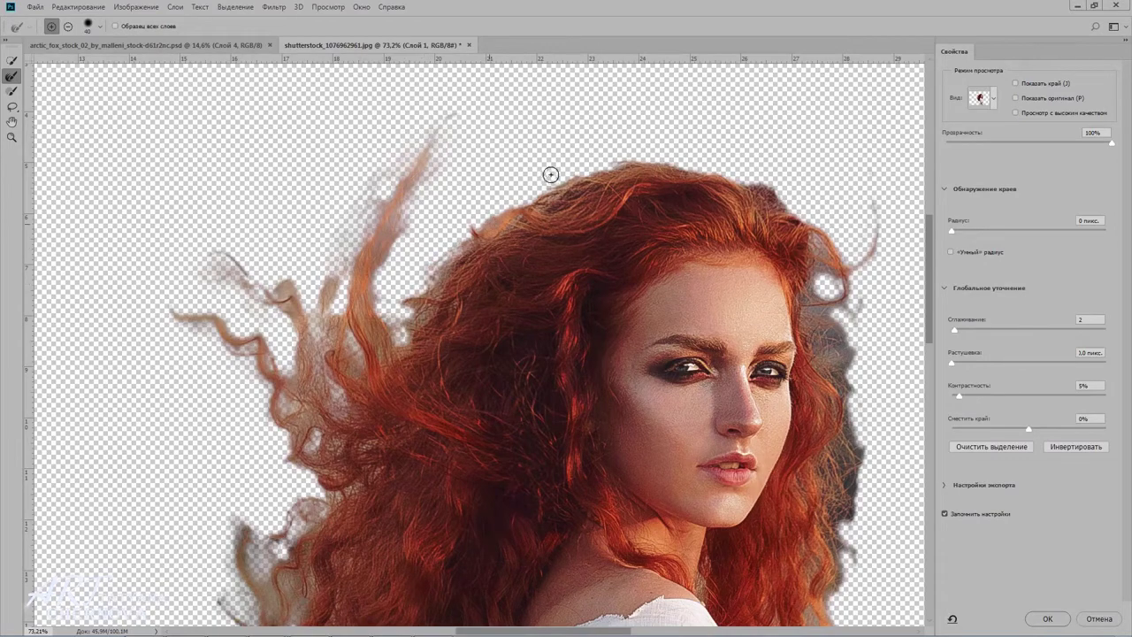
pyautogui.moveTo(545, 186)
pyautogui.mouseDown()
pyautogui.moveTo(733, 169)
pyautogui.moveTo(770, 193)
pyautogui.mouseUp()
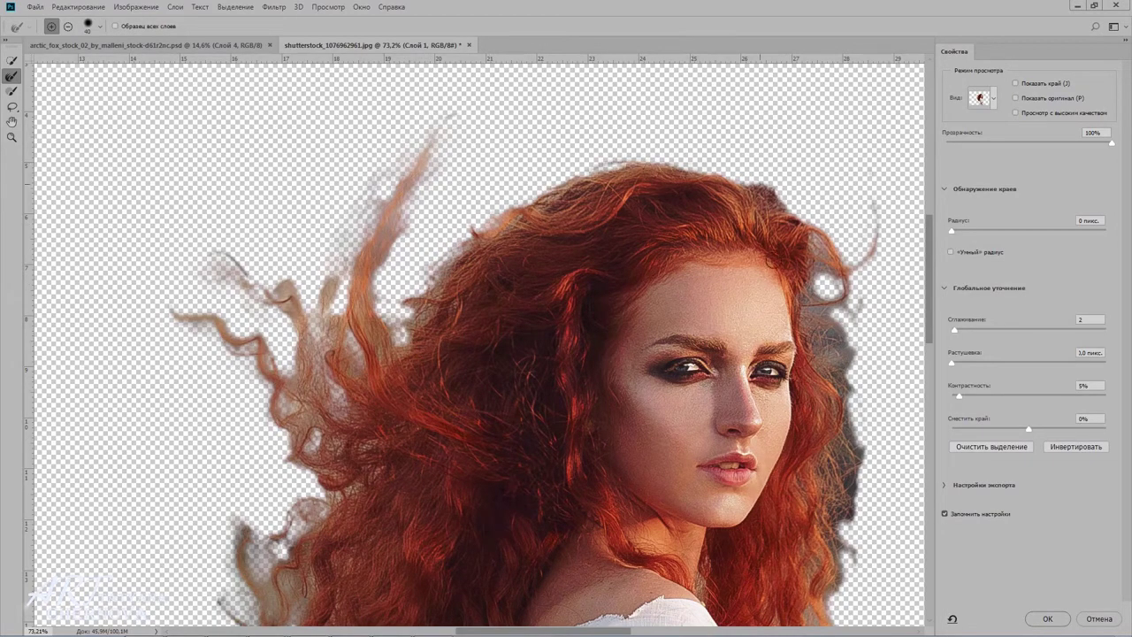
pyautogui.moveTo(791, 306)
pyautogui.mouseDown()
pyautogui.moveTo(517, 164)
pyautogui.moveTo(587, 221)
pyautogui.mouseUp()
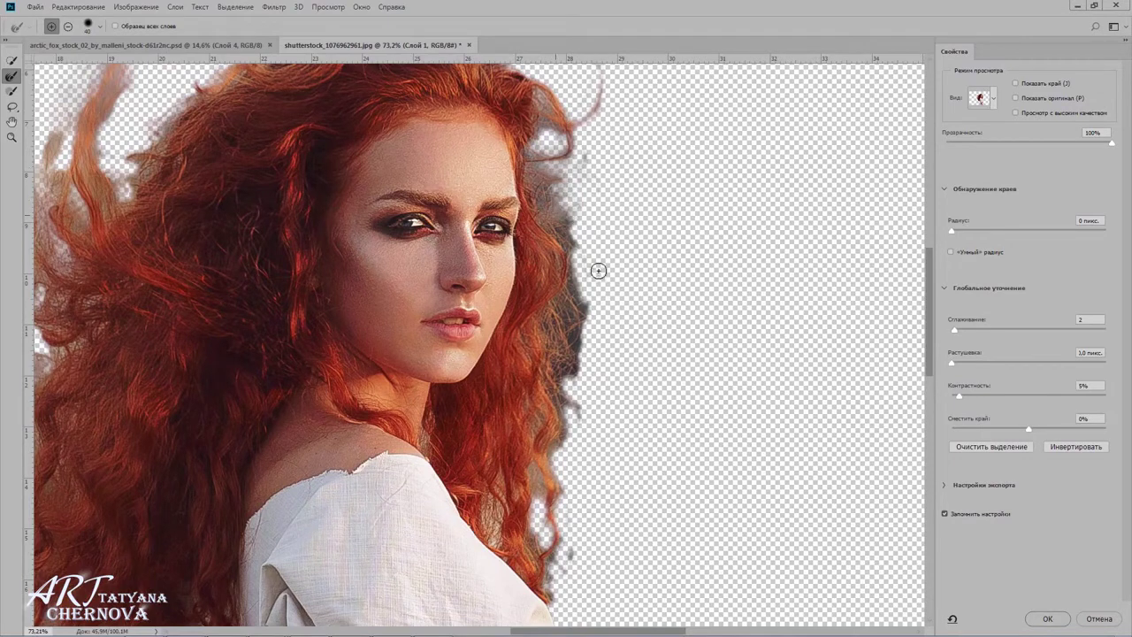
pyautogui.moveTo(597, 271)
pyautogui.mouseDown()
pyautogui.moveTo(553, 202)
pyautogui.moveTo(579, 245)
pyautogui.moveTo(480, 164)
pyautogui.moveTo(531, 168)
pyautogui.moveTo(566, 336)
pyautogui.moveTo(558, 305)
pyautogui.mouseUp()
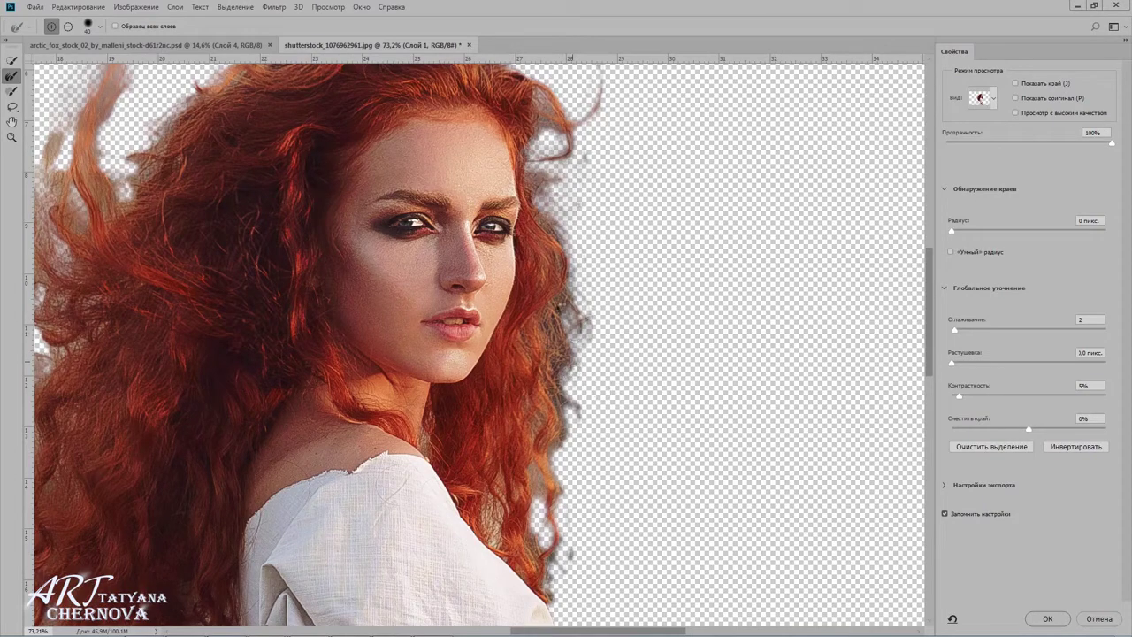
pyautogui.moveTo(555, 363)
pyautogui.mouseDown()
pyautogui.moveTo(560, 378)
pyautogui.moveTo(585, 292)
pyautogui.mouseUp()
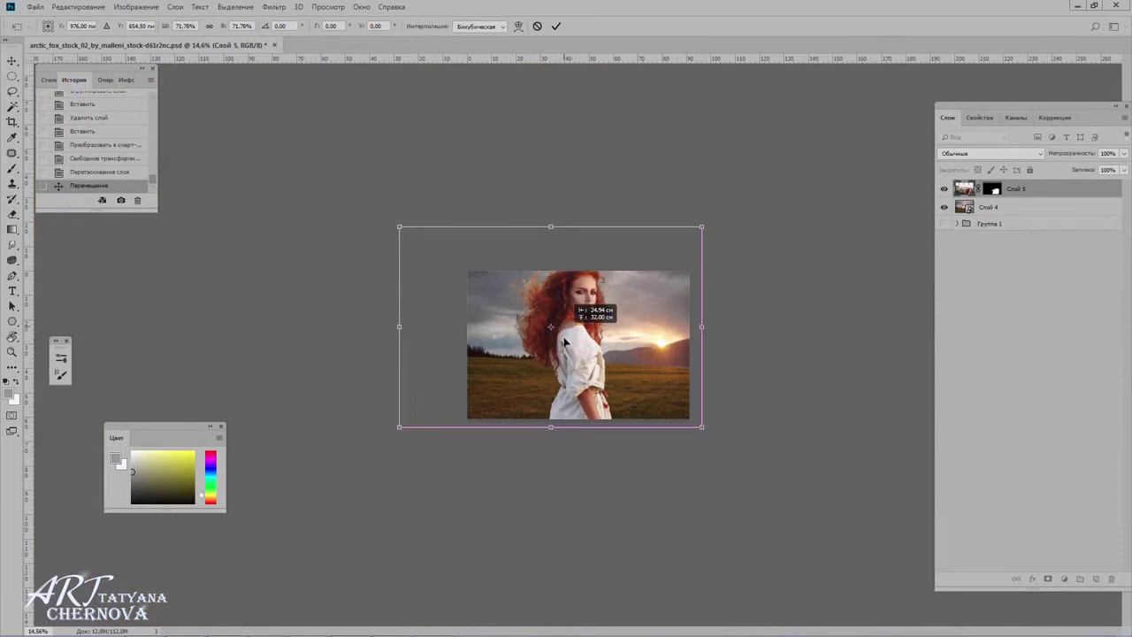
# Move the woman slightly down and scale her to about 69% in the field
pyautogui.moveTo(565, 340); pyautogui.dragTo(579, 377)
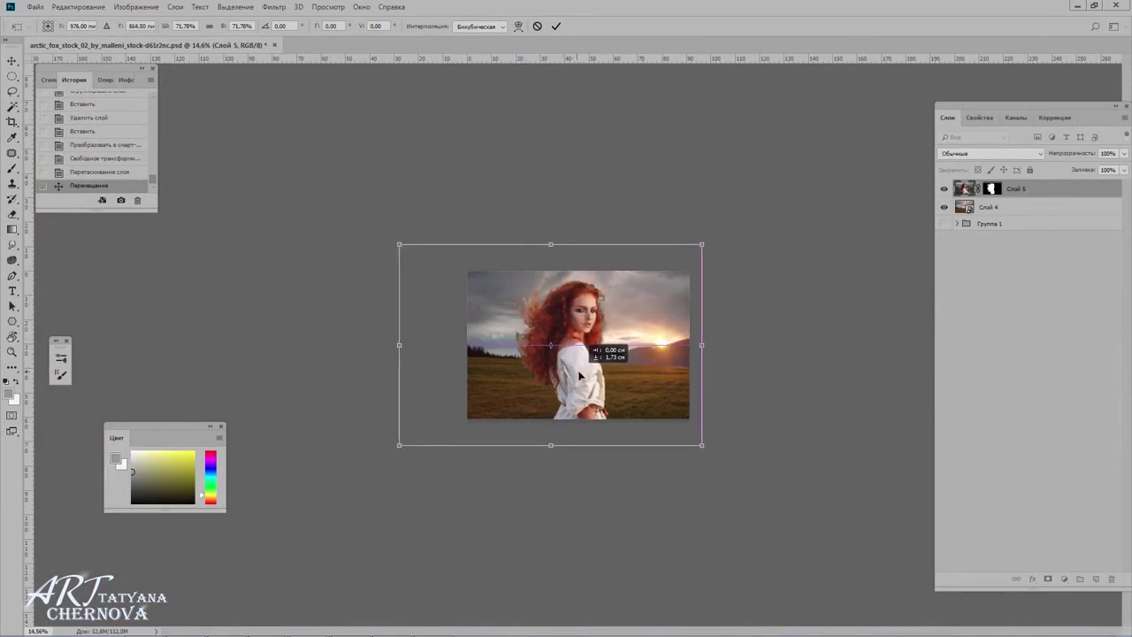
pyautogui.moveTo(725, 443); pyautogui.dragTo(670, 393)
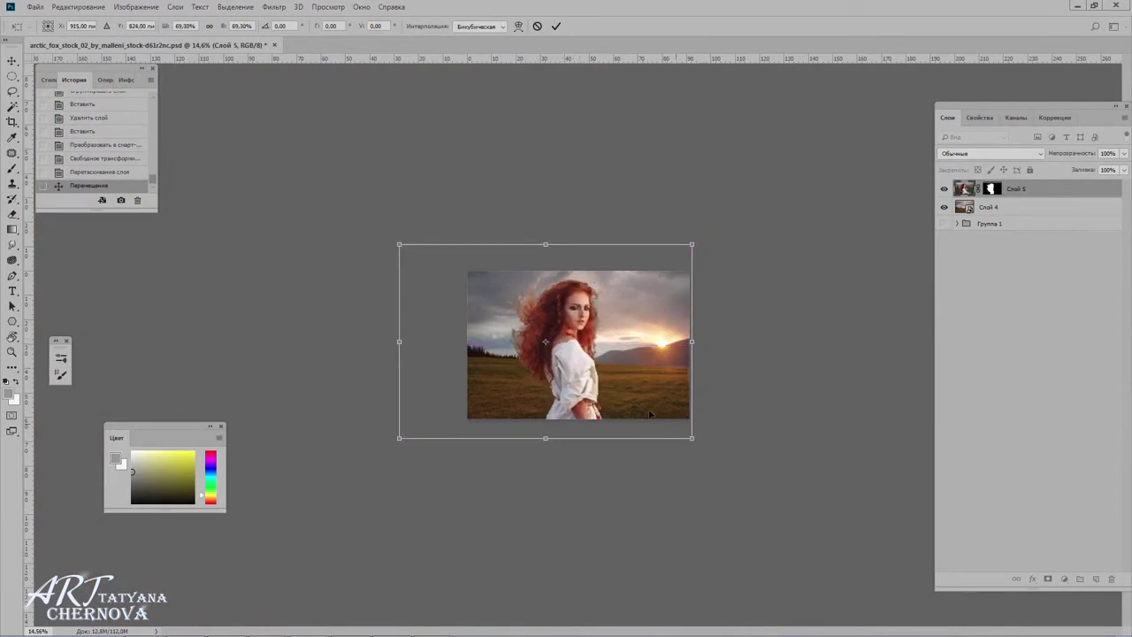
pyautogui.press('Return')
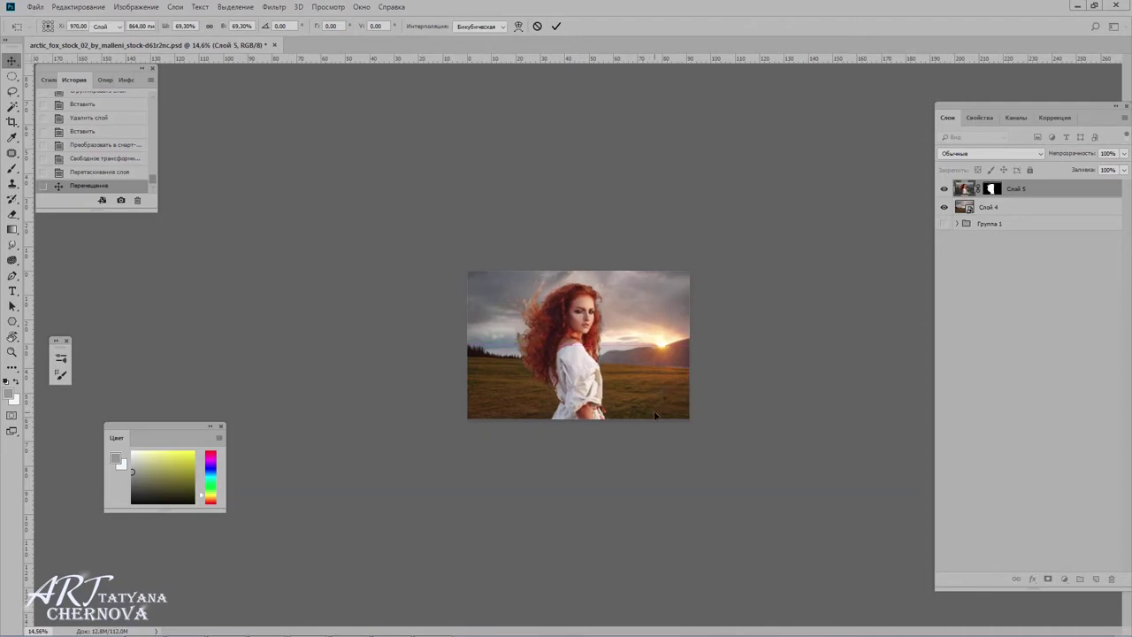
# Zoom in on the woman's face and hair and target her layer mask for painting
pyautogui.hotkey('ctrl', '0')
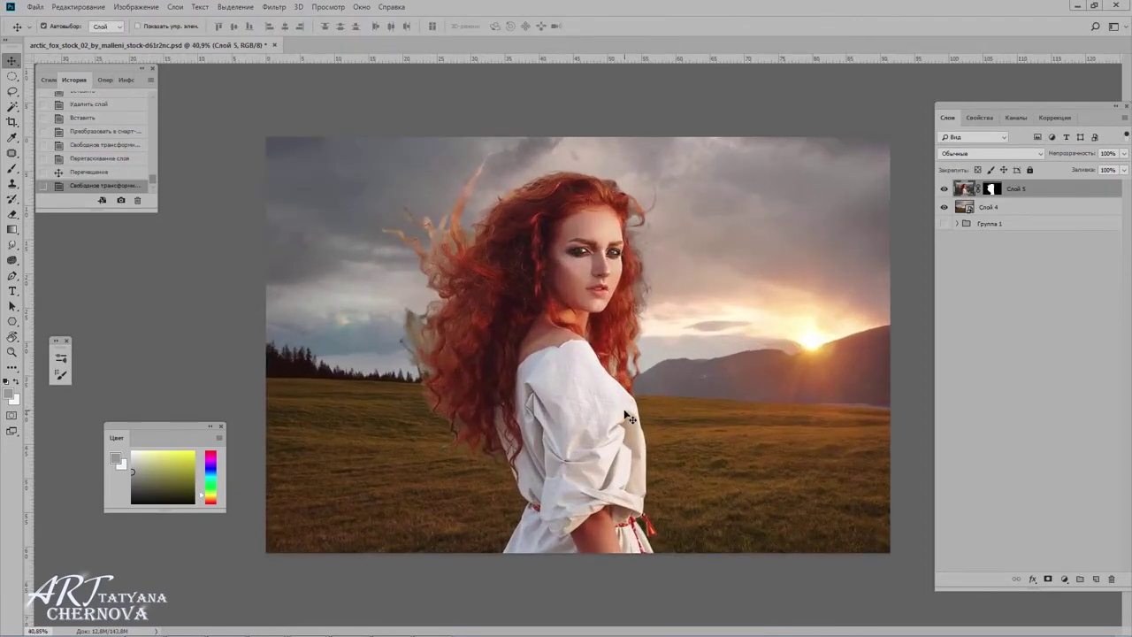
pyautogui.scroll(3, 630, 417)
pyautogui.scroll(3, 541, 387)
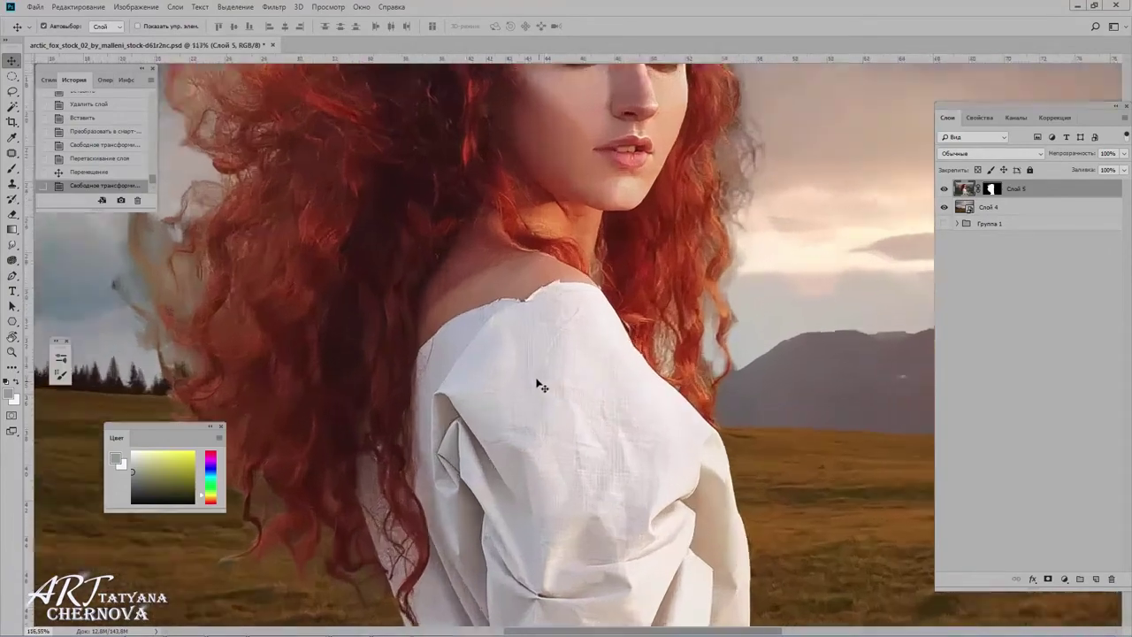
pyautogui.scroll(2, 557, 391)
pyautogui.moveTo(561, 392)
pyautogui.mouseDown()
pyautogui.moveTo(699, 533)
pyautogui.moveTo(291, 442)
pyautogui.mouseUp()
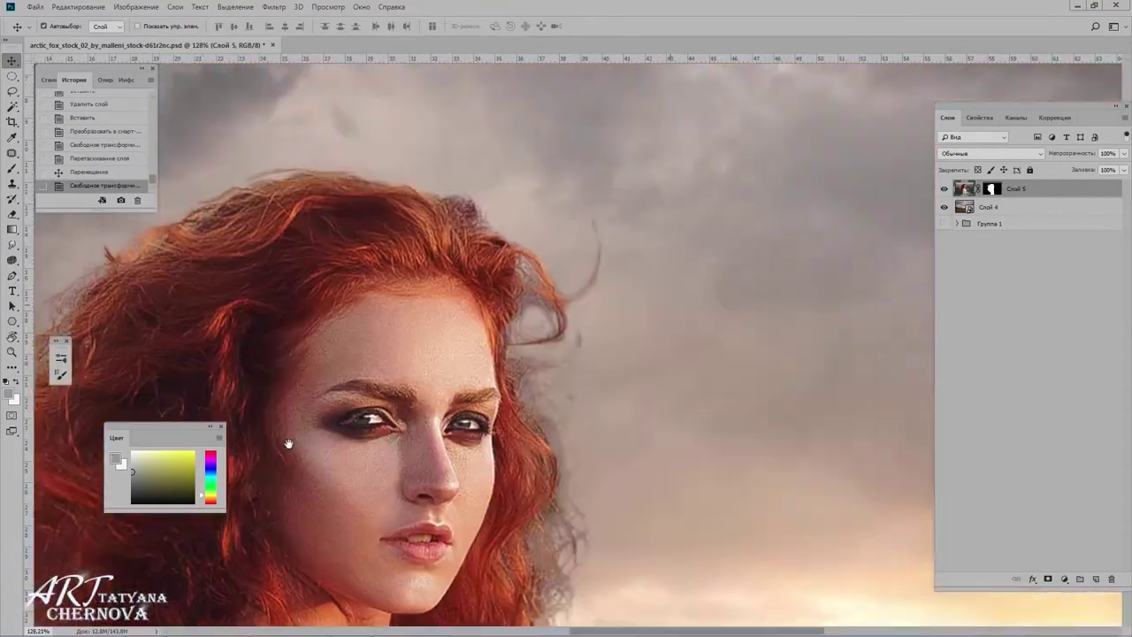
pyautogui.keyDown('alt'); pyautogui.click(990, 189); pyautogui.keyUp('alt')
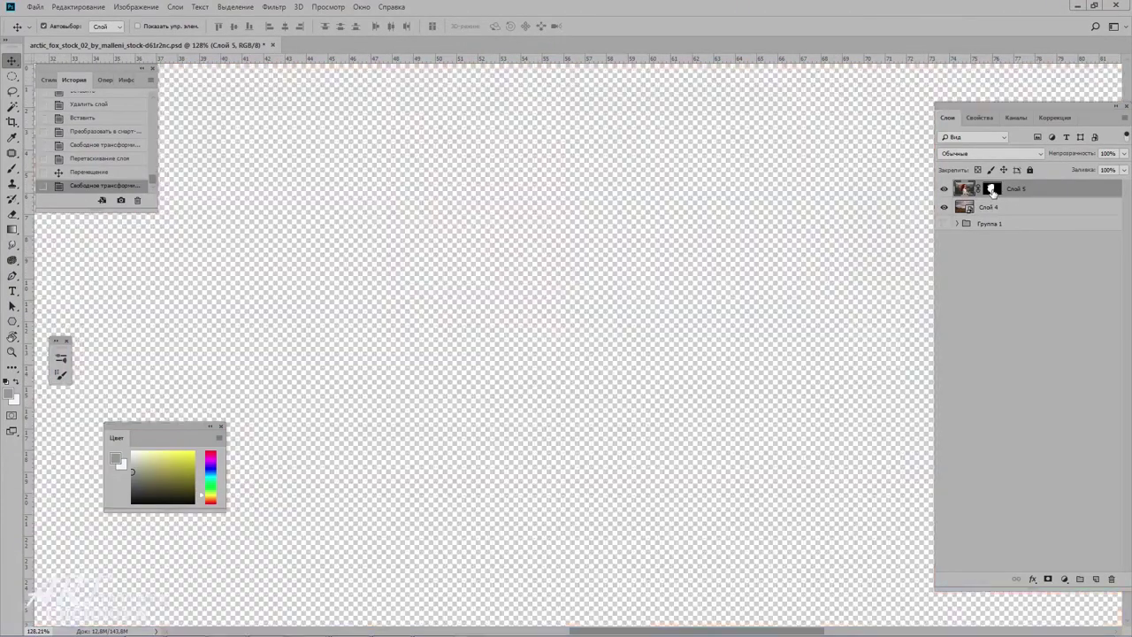
pyautogui.keyDown('alt'); pyautogui.click(989, 191); pyautogui.keyUp('alt')
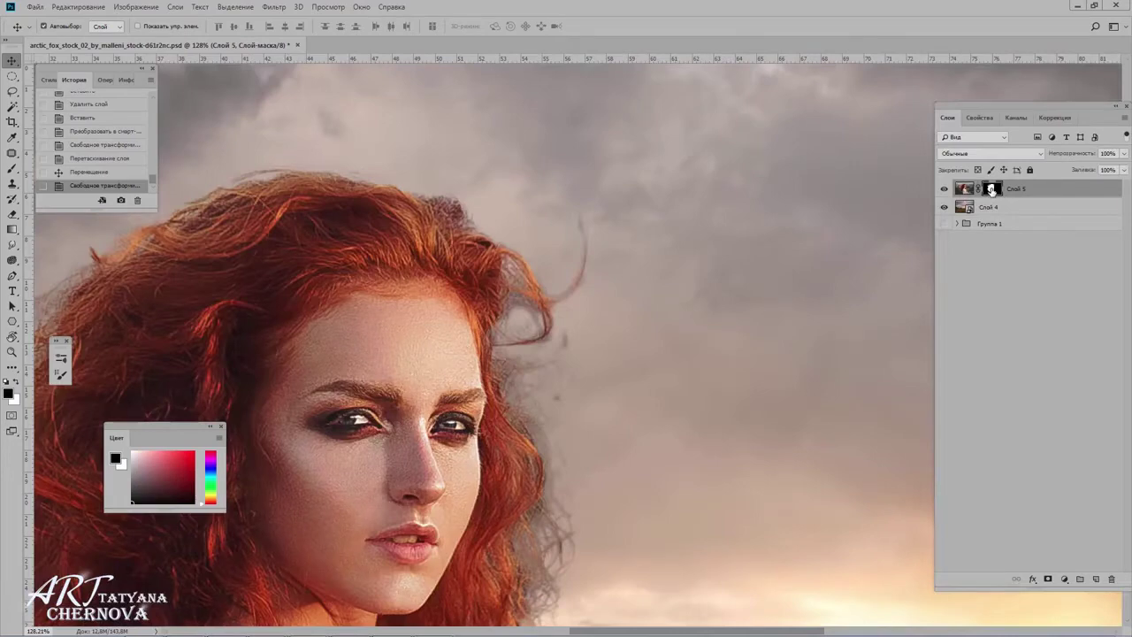
pyautogui.keyDown('alt'); pyautogui.click(990, 189); pyautogui.keyUp('alt')
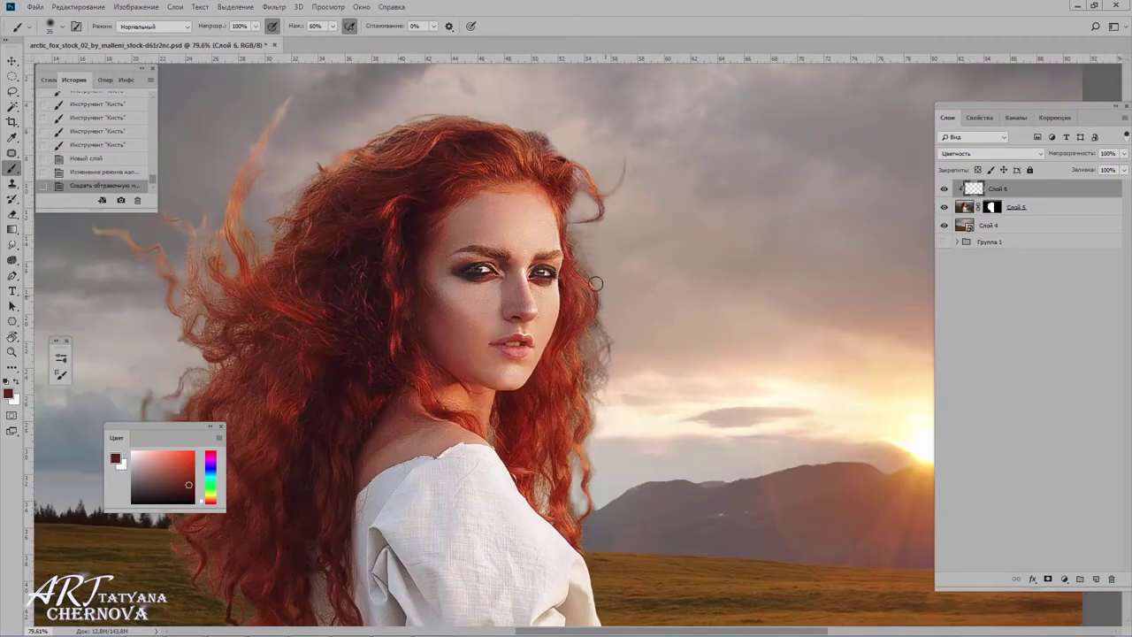
# Tint the right hair edge with a sampled reddish-brown, then sample an orange tone
pyautogui.click(608, 309)
pyautogui.keyDown('alt'); pyautogui.click(572, 241); pyautogui.keyUp('alt')
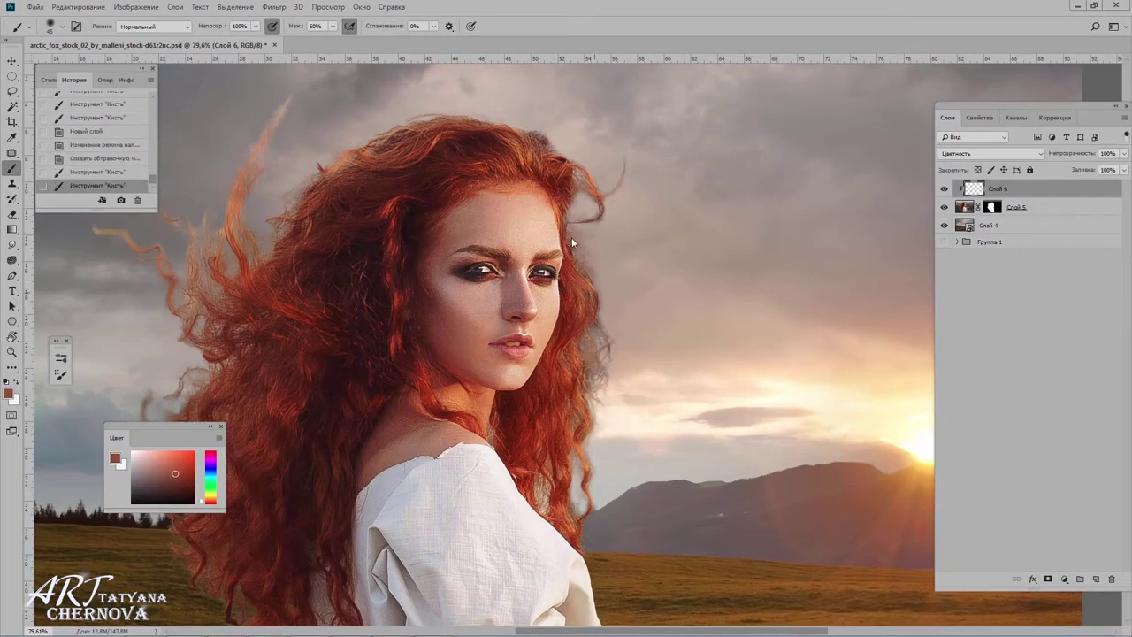
pyautogui.click(601, 362)
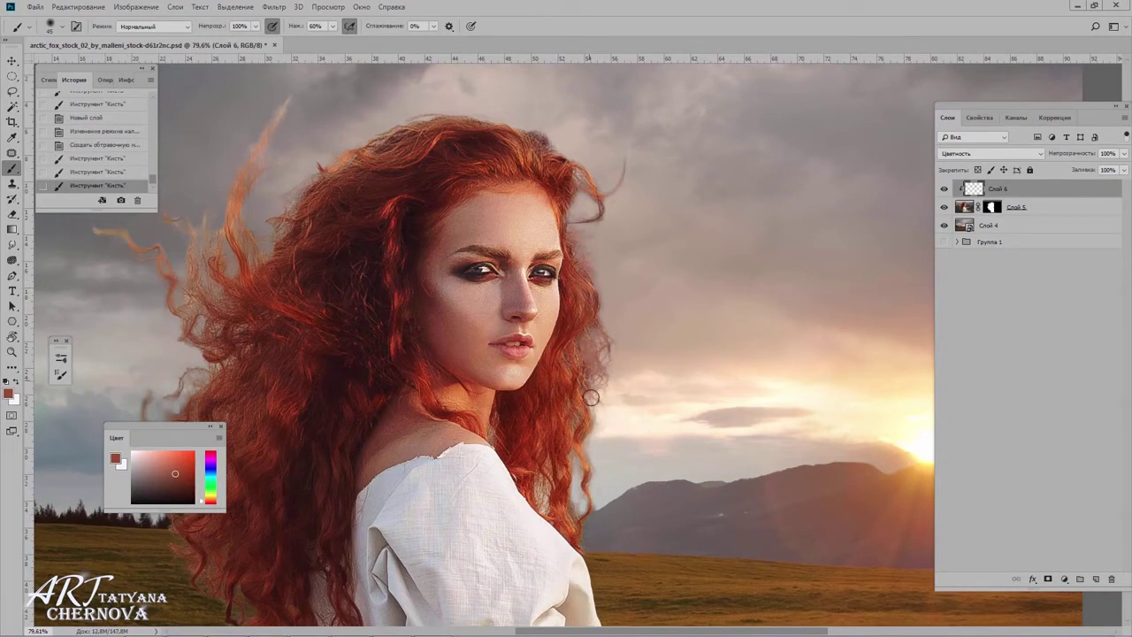
pyautogui.click(588, 398)
pyautogui.keyDown('alt'); pyautogui.click(582, 441); pyautogui.keyUp('alt')
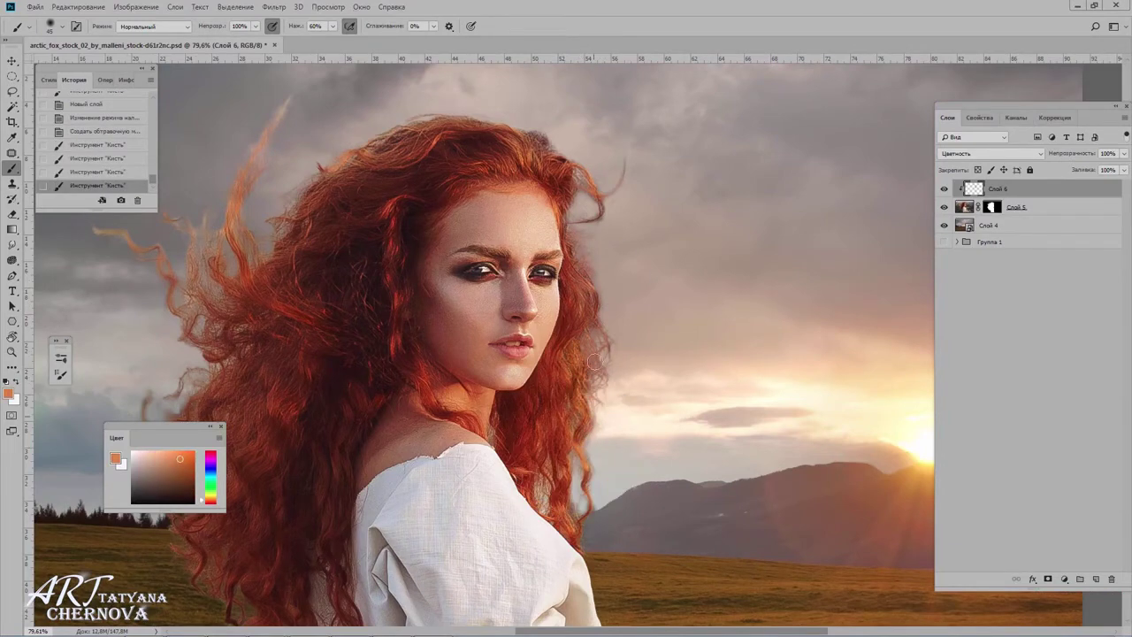
# Tint the upper hair edge dark reddish-brown and merge the colour layer into Слой 5
pyautogui.moveTo(420, 126); pyautogui.dragTo(473, 197)
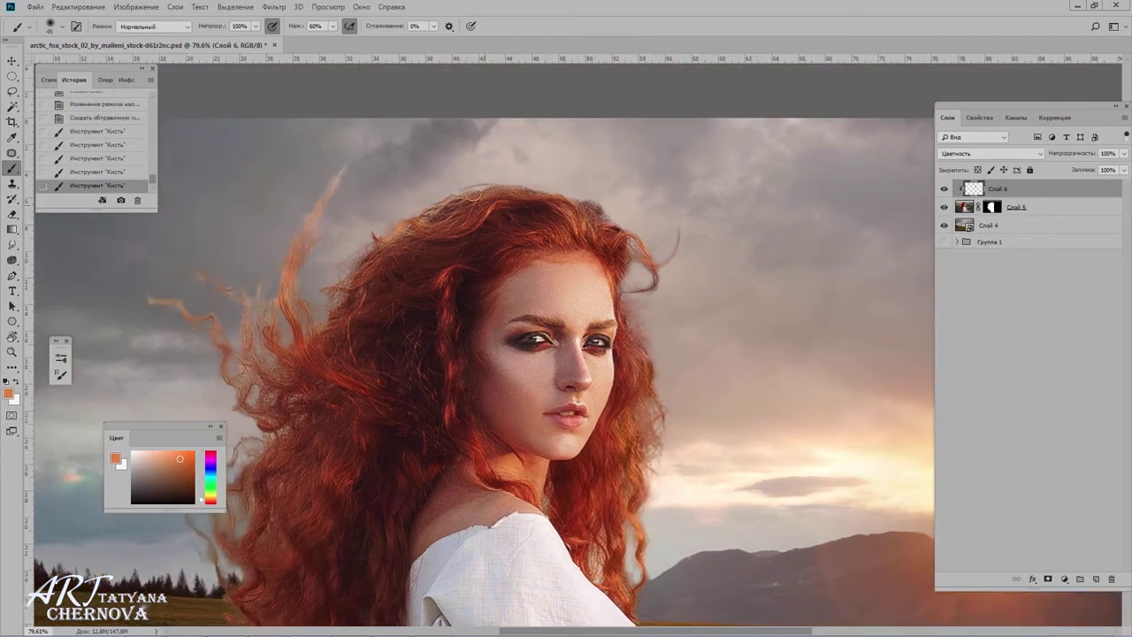
pyautogui.keyDown('alt'); pyautogui.click(473, 197); pyautogui.keyUp('alt')
pyautogui.click(596, 202)
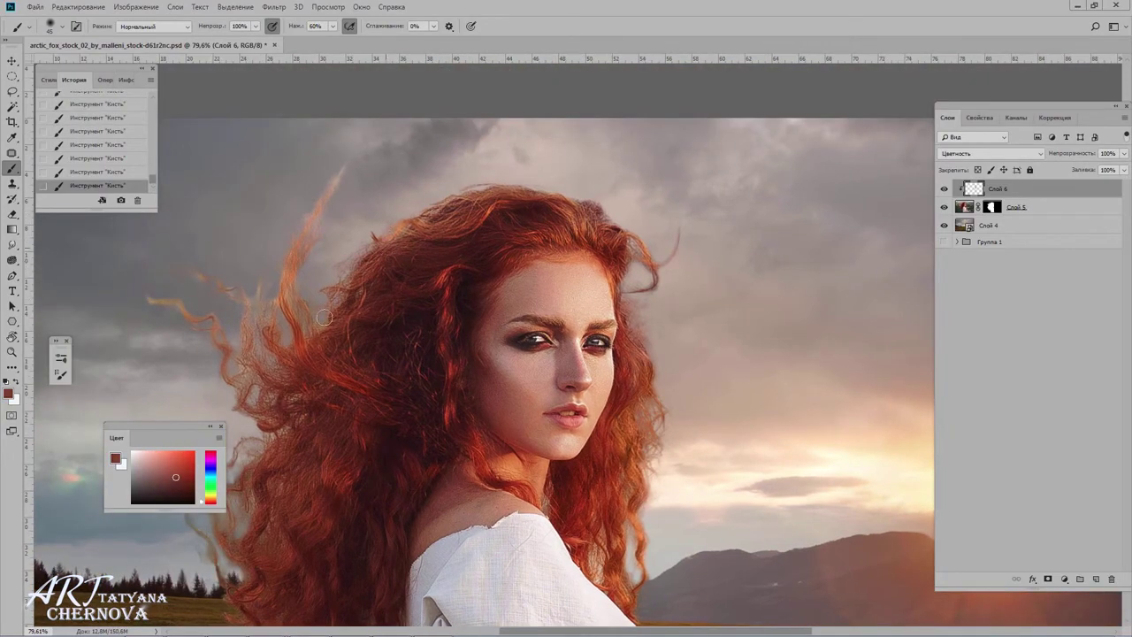
pyautogui.moveTo(317, 479); pyautogui.dragTo(451, 294)
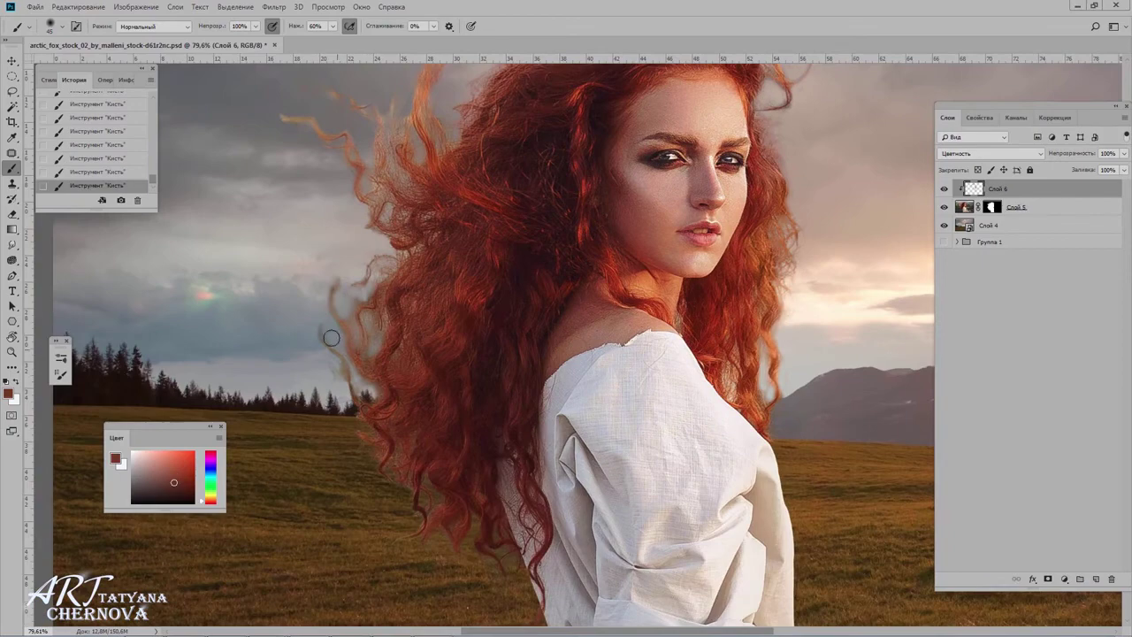
pyautogui.hotkey('ctrl', 'e')
pyautogui.moveTo(649, 201); pyautogui.dragTo(515, 365)
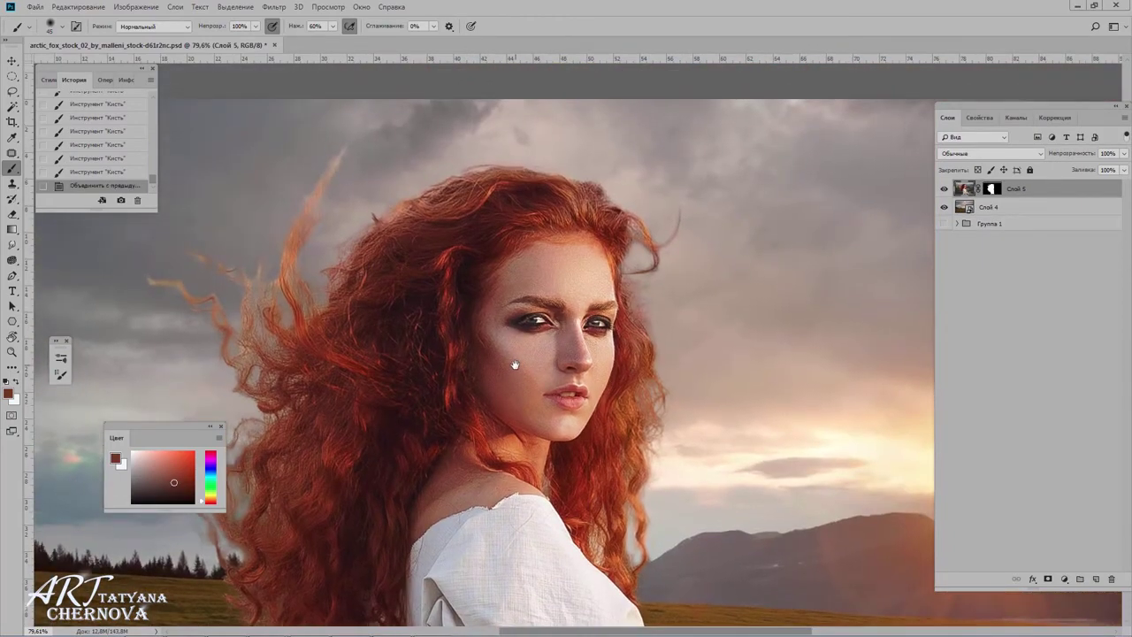
pyautogui.hotkey('ctrl', 'shift', 'n')
# Add Слой 6 and set up the Полужесткая с динамикой brush at 8 px with about 51% hardness
pyautogui.press('Return')
pyautogui.rightClick(654, 252)
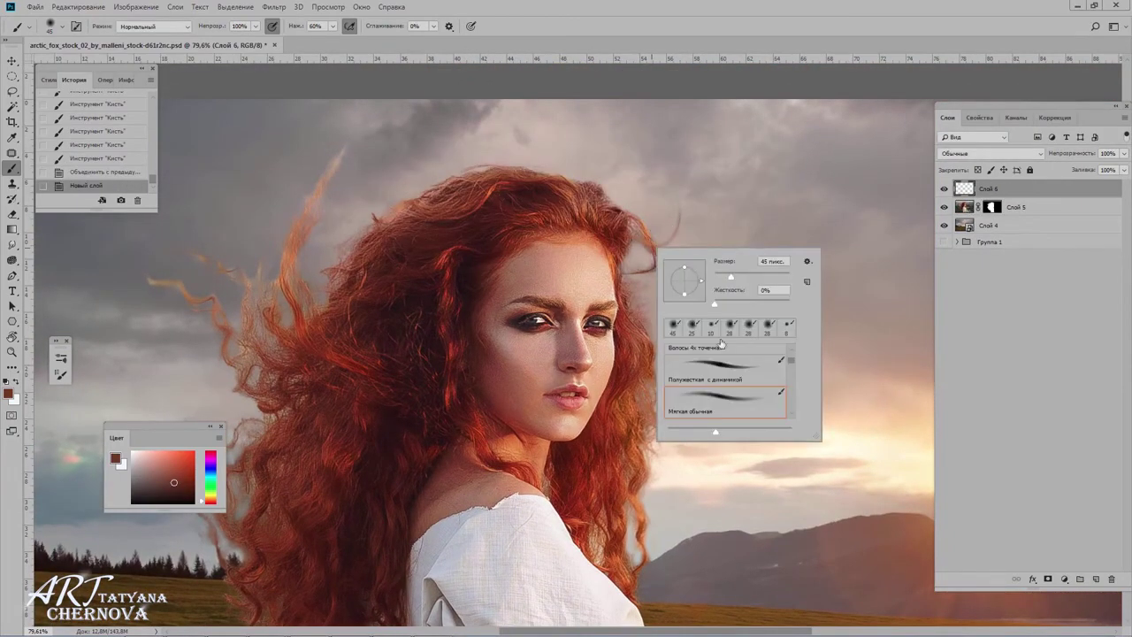
pyautogui.click(704, 365)
pyautogui.click(61, 357)
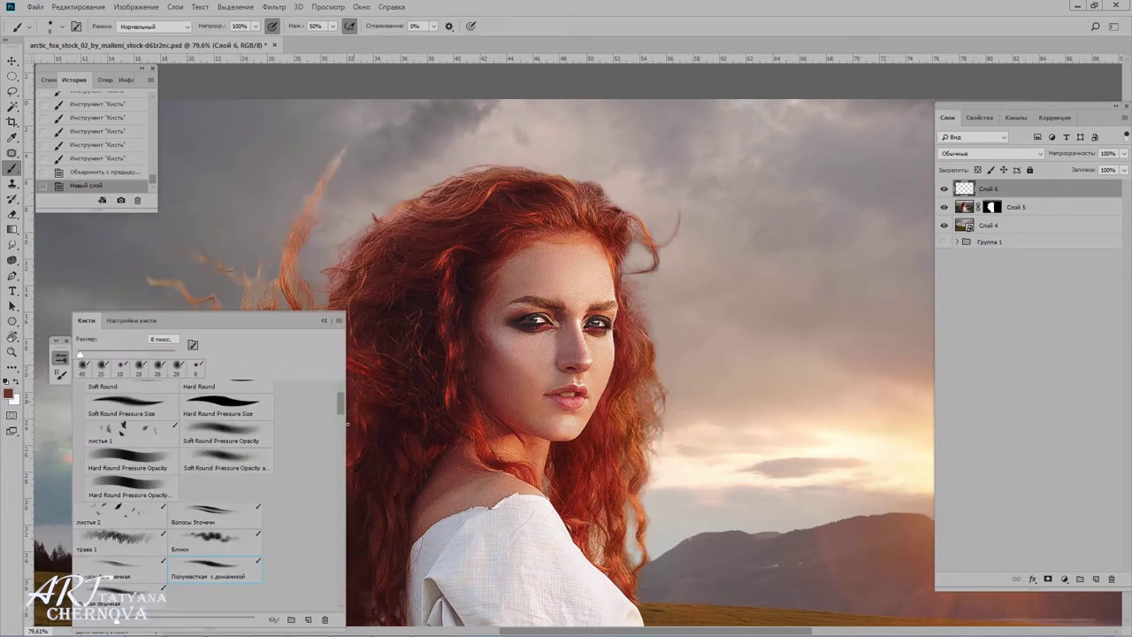
pyautogui.click(150, 322)
pyautogui.click(123, 371)
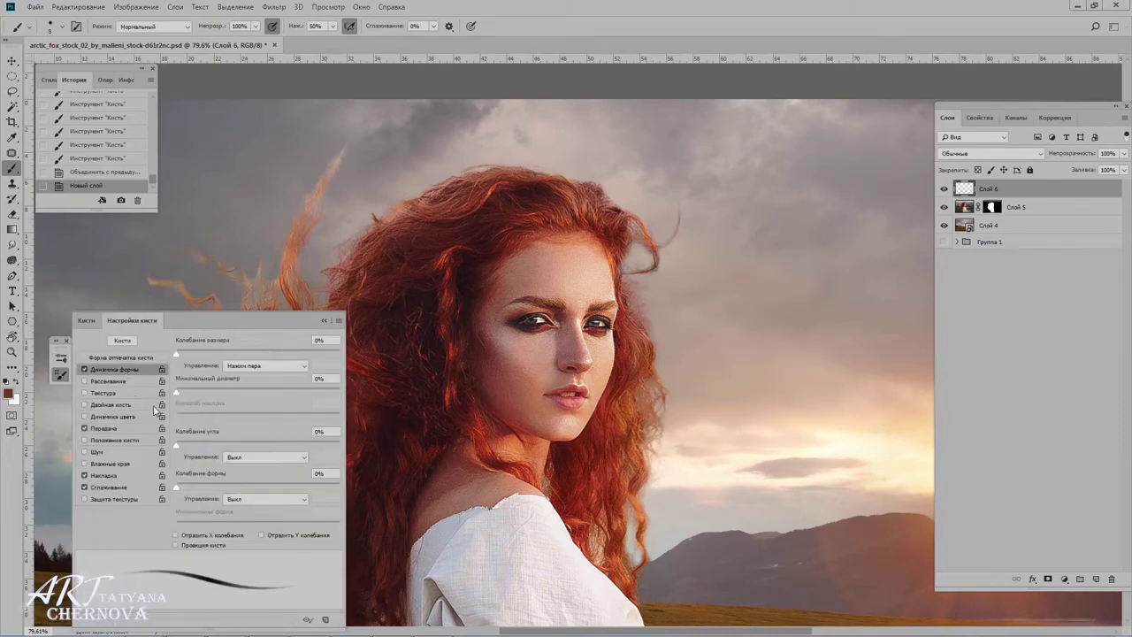
pyautogui.click(326, 323)
pyautogui.rightClick(646, 282)
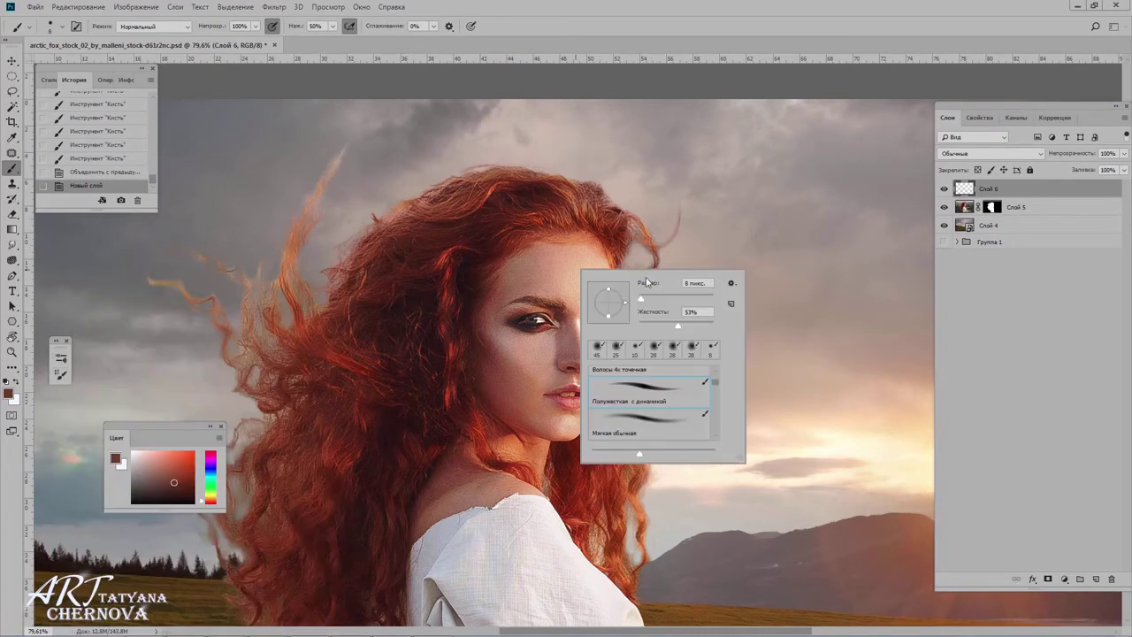
pyautogui.moveTo(674, 327); pyautogui.dragTo(655, 322)
pyautogui.press('Return')
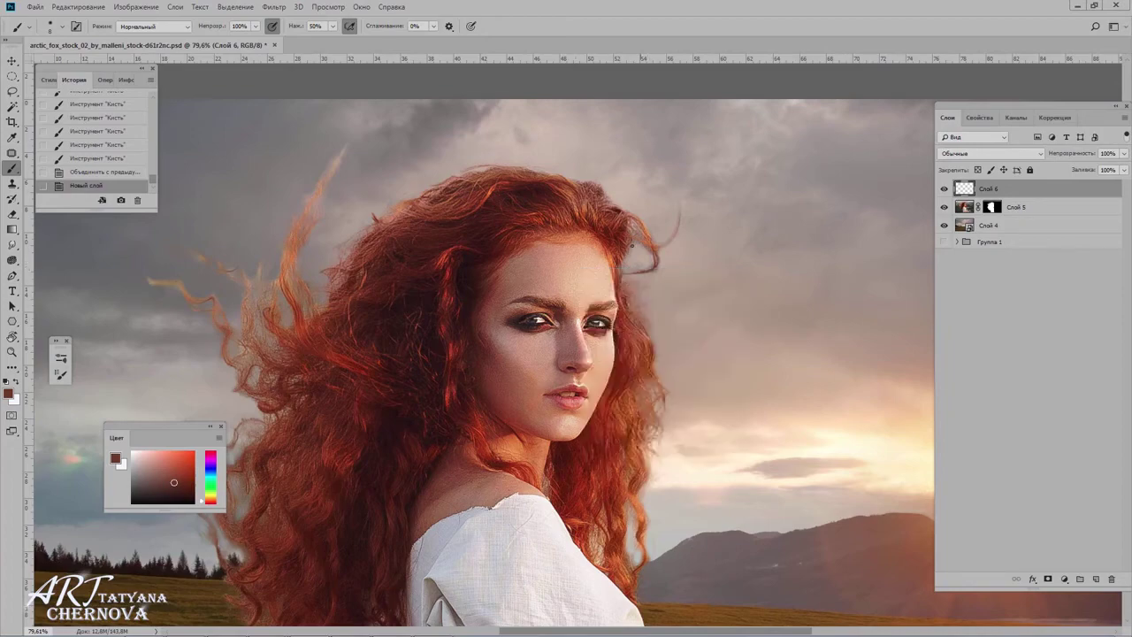
# Paint thin strands along the hairline and hair edge on Слой 6, reaching into the sky
pyautogui.scroll(2, 457, 202)
pyautogui.scroll(2, 457, 202)
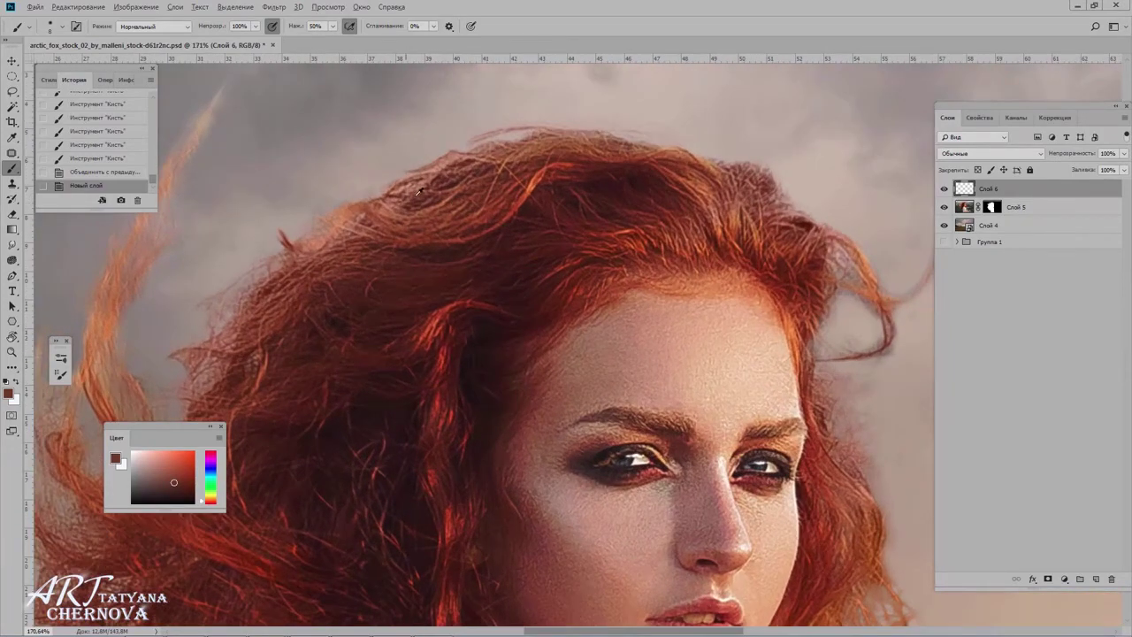
pyautogui.moveTo(445, 178)
pyautogui.mouseDown()
pyautogui.moveTo(411, 193)
pyautogui.moveTo(417, 174)
pyautogui.mouseUp()
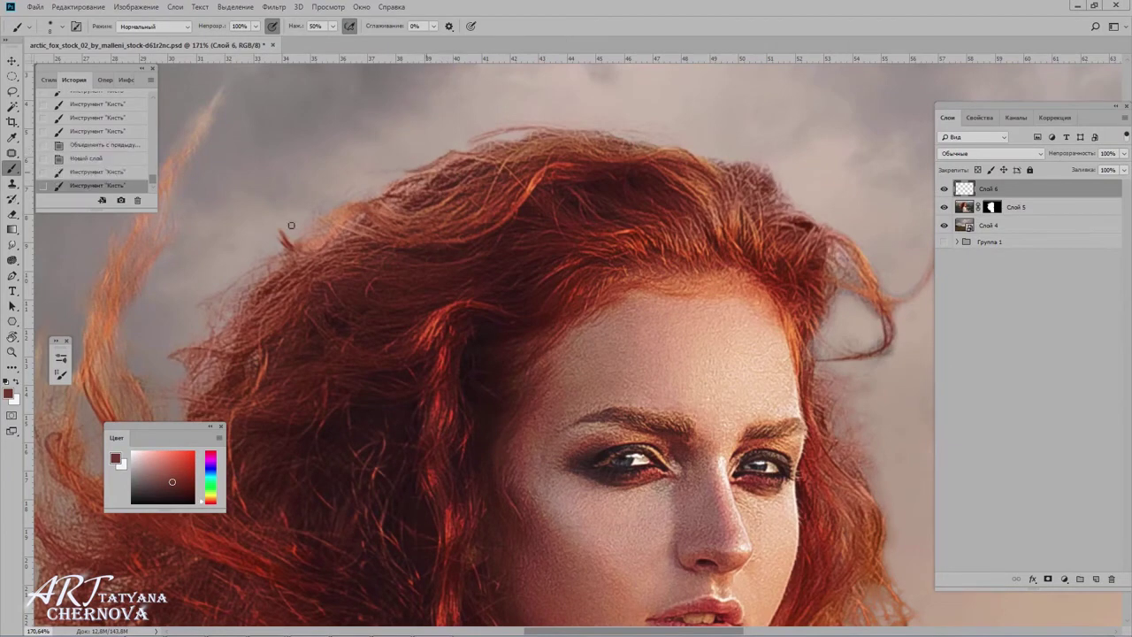
pyautogui.moveTo(291, 226); pyautogui.dragTo(281, 237)
pyautogui.moveTo(403, 170)
pyautogui.mouseDown()
pyautogui.moveTo(372, 215)
pyautogui.moveTo(460, 151)
pyautogui.moveTo(501, 131)
pyautogui.moveTo(541, 131)
pyautogui.mouseUp()
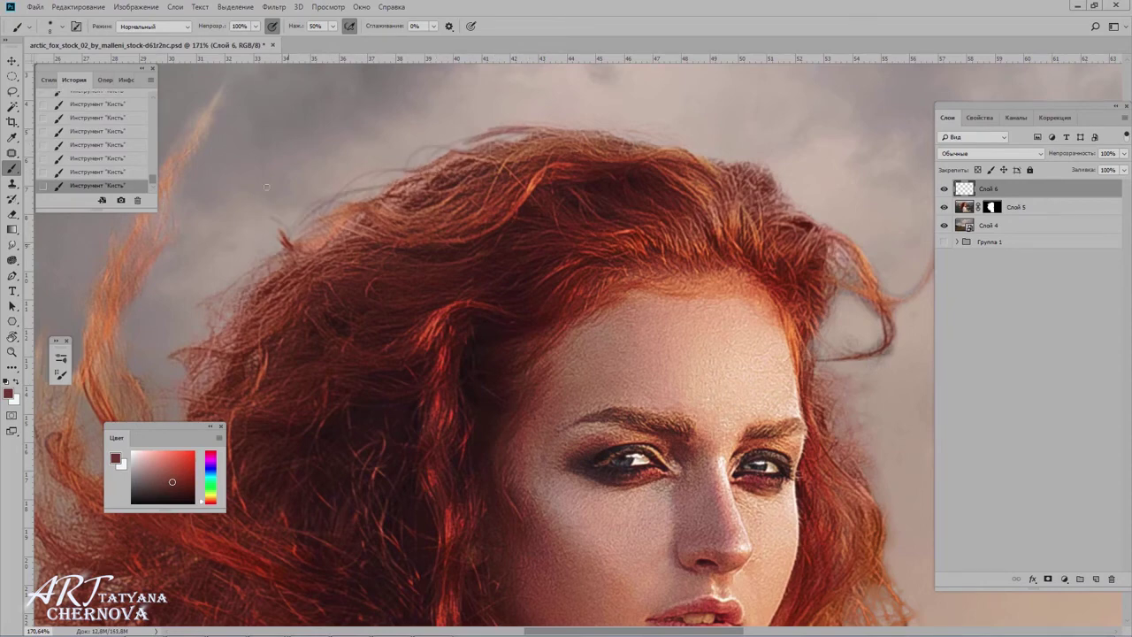
pyautogui.moveTo(267, 190); pyautogui.dragTo(268, 212)
# Sample pinkish-brown and dark maroon hair colours and paint dark strands along the hair's edge and top
pyautogui.keyDown('alt'); pyautogui.click(285, 258); pyautogui.keyUp('alt')
pyautogui.moveTo(304, 280); pyautogui.dragTo(446, 249)
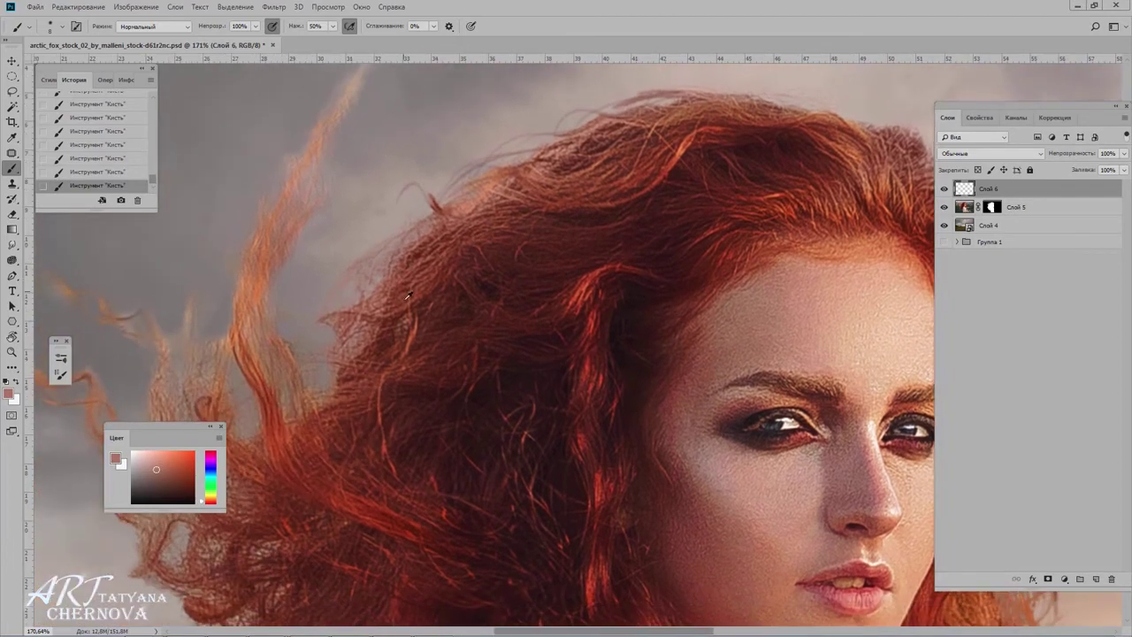
pyautogui.keyDown('alt'); pyautogui.click(405, 290); pyautogui.keyUp('alt')
pyautogui.moveTo(340, 379); pyautogui.dragTo(315, 336)
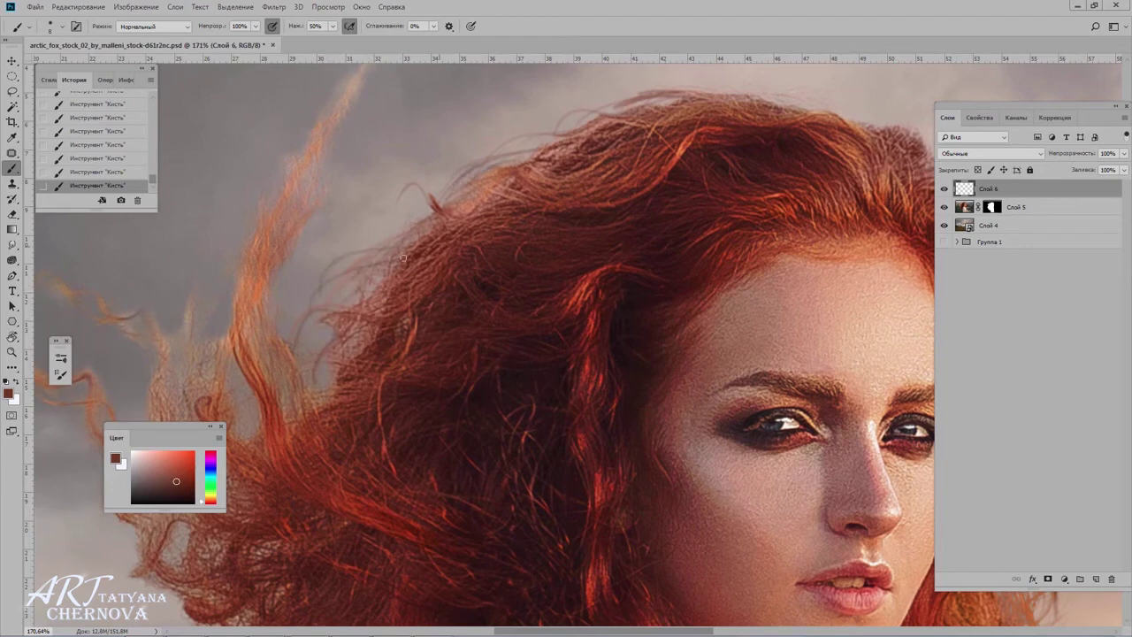
pyautogui.hscroll(5, 434, 233)
pyautogui.scroll(2, 515, 183)
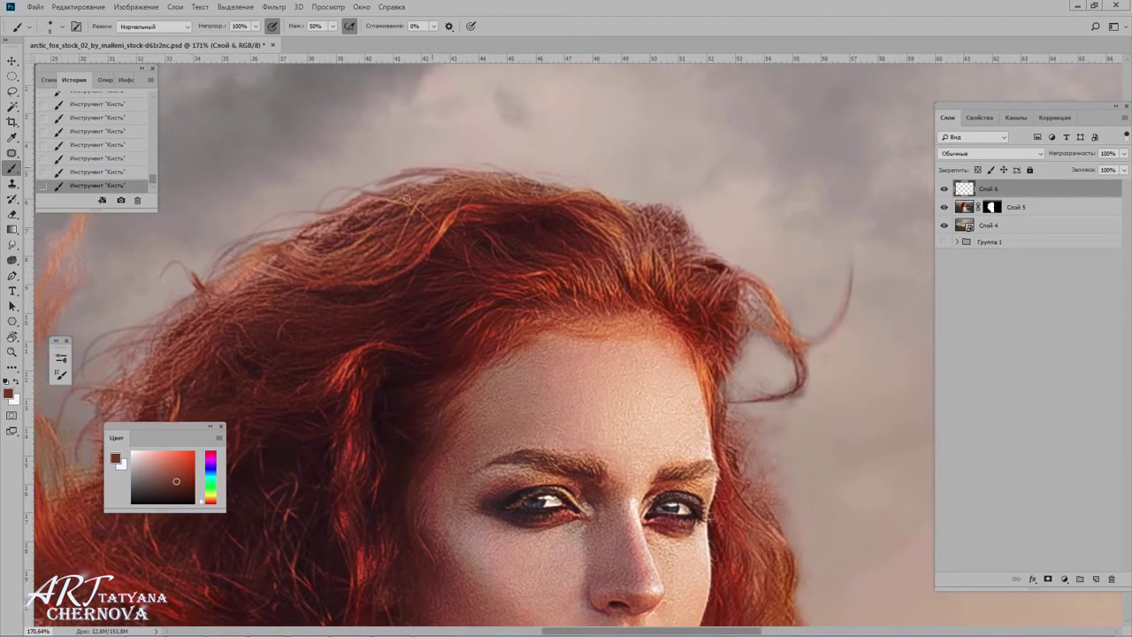
pyautogui.moveTo(530, 169)
pyautogui.mouseDown()
pyautogui.moveTo(615, 192)
pyautogui.moveTo(443, 265)
pyautogui.mouseUp()
# Sample orange-brown and redder brown from the right-side hair, then select hair layer Слой 5
pyautogui.moveTo(458, 308); pyautogui.dragTo(383, 282)
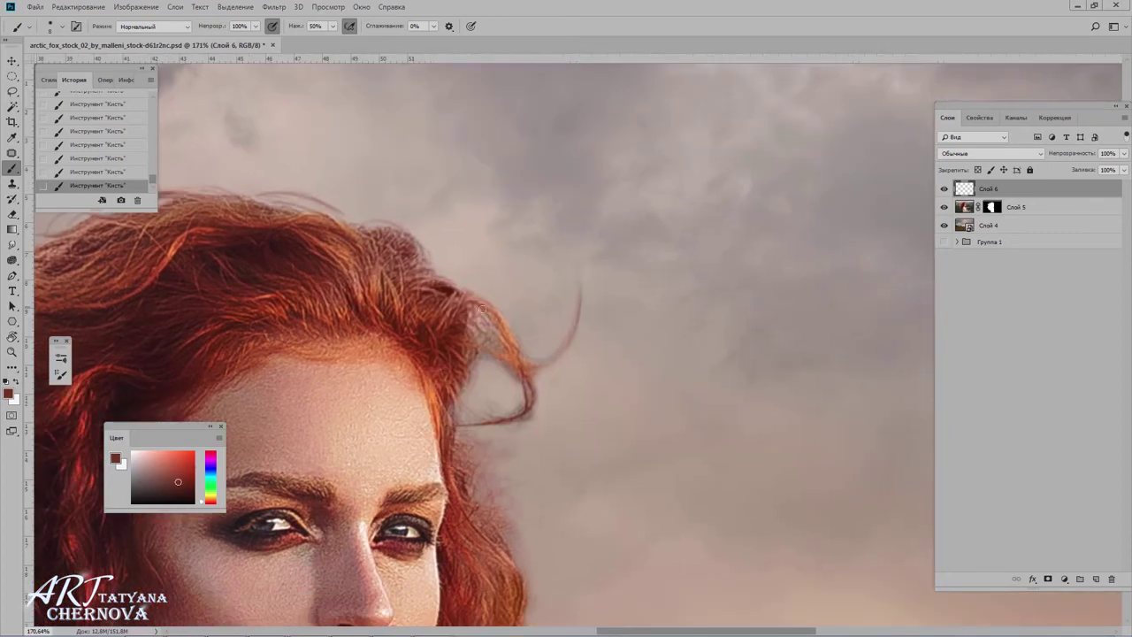
pyautogui.keyDown('alt'); pyautogui.click(498, 323); pyautogui.keyUp('alt')
pyautogui.keyDown('alt'); pyautogui.click(510, 329); pyautogui.keyUp('alt')
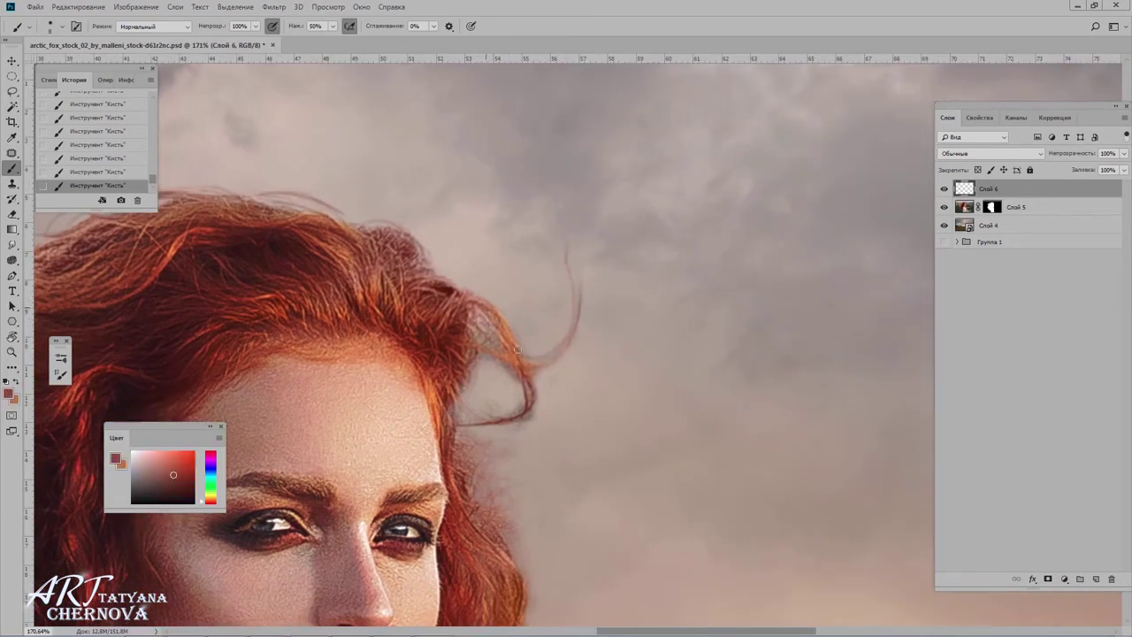
pyautogui.click(992, 207)
# Apply Слой 5's layer mask permanently and erase the stray hair edges
pyautogui.rightClick(994, 207)
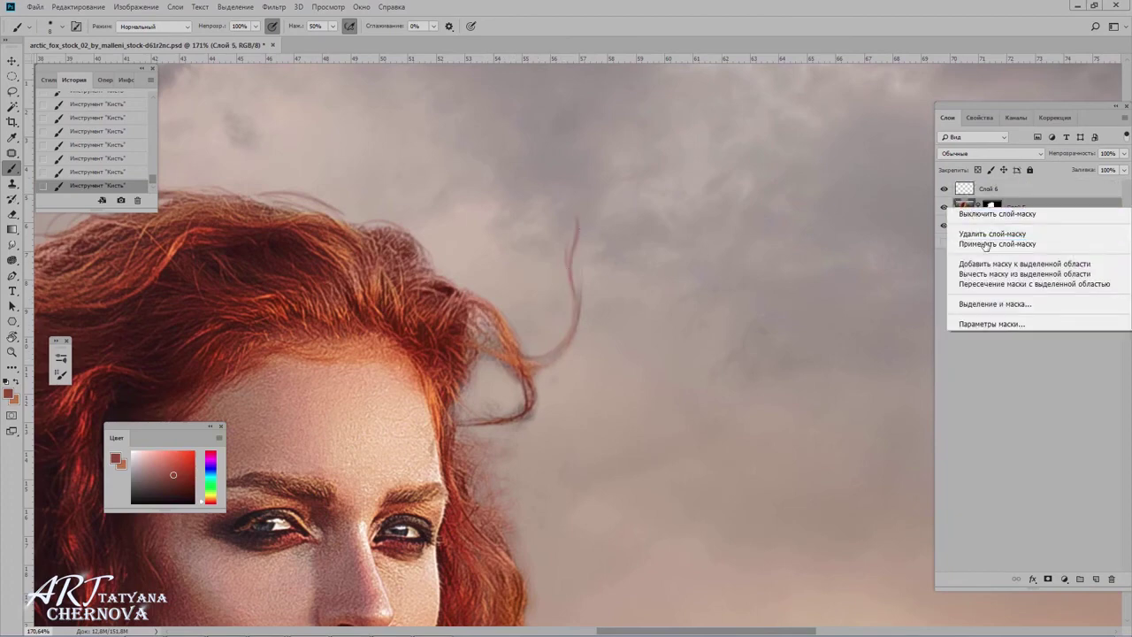
pyautogui.click(1017, 239)
pyautogui.press('e')
pyautogui.moveTo(495, 408); pyautogui.dragTo(532, 417)
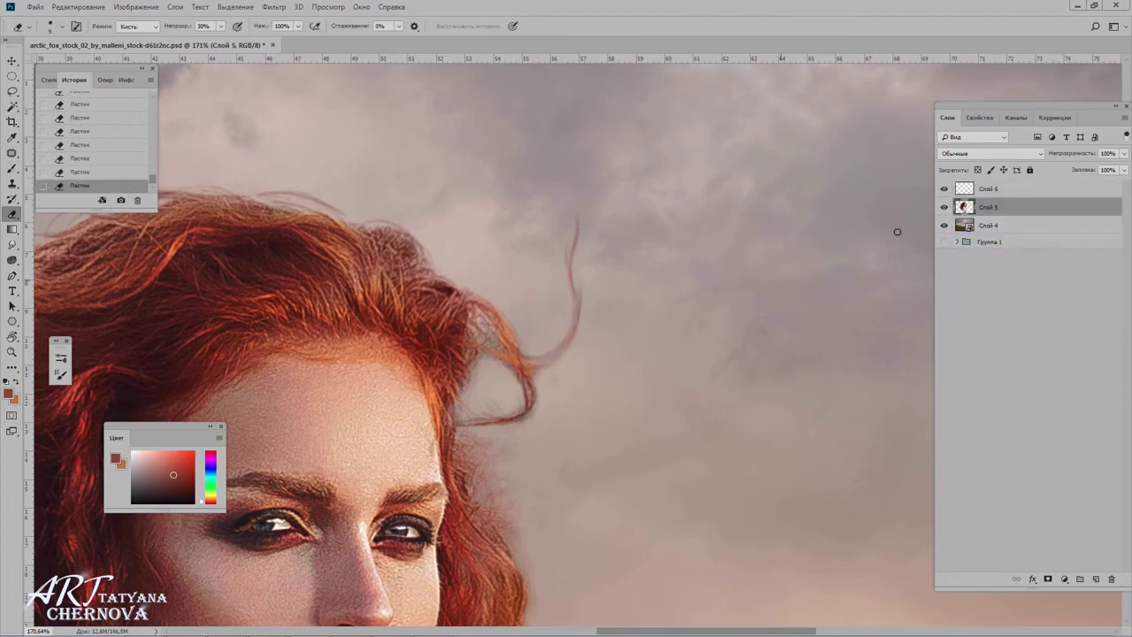
# Paint new flyaway strands into the sky on Слой 6, undoing the last stroke
pyautogui.click(988, 189)
pyautogui.press('b')
pyautogui.moveTo(455, 444); pyautogui.dragTo(527, 389)
pyautogui.moveTo(571, 251); pyautogui.dragTo(583, 173)
pyautogui.hotkey('ctrl', 'z')
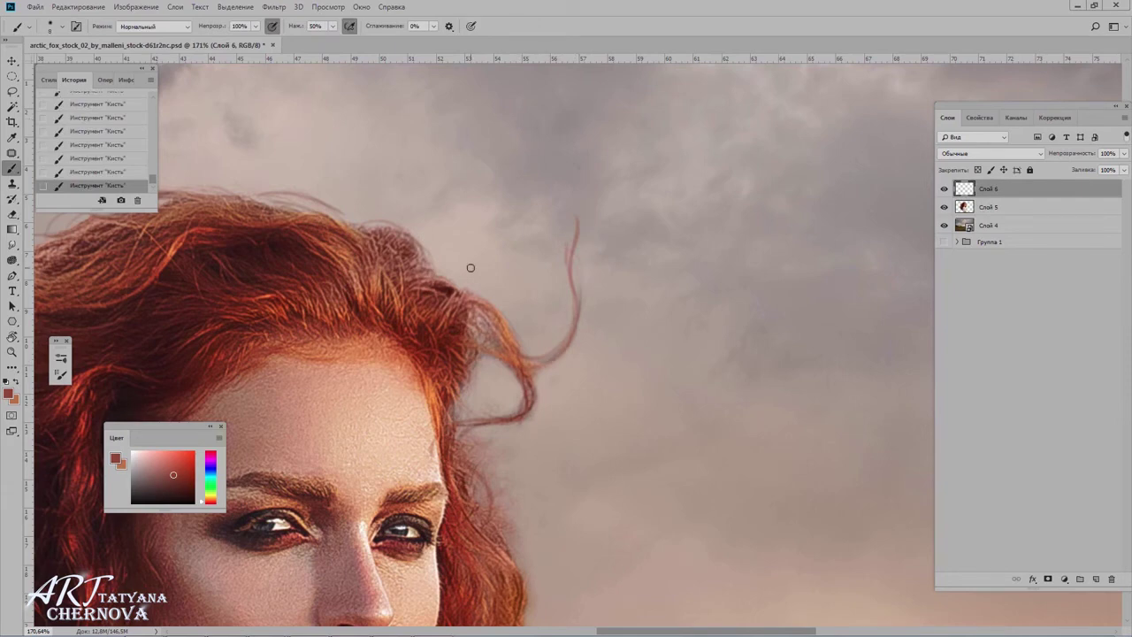
# Sample peach-orange, dark red-brown and lighter orange-brown colours from the hair
pyautogui.keyDown('alt'); pyautogui.click(468, 363); pyautogui.keyUp('alt')
pyautogui.keyDown('alt'); pyautogui.click(441, 408); pyautogui.keyUp('alt')
pyautogui.moveTo(521, 591); pyautogui.dragTo(482, 411)
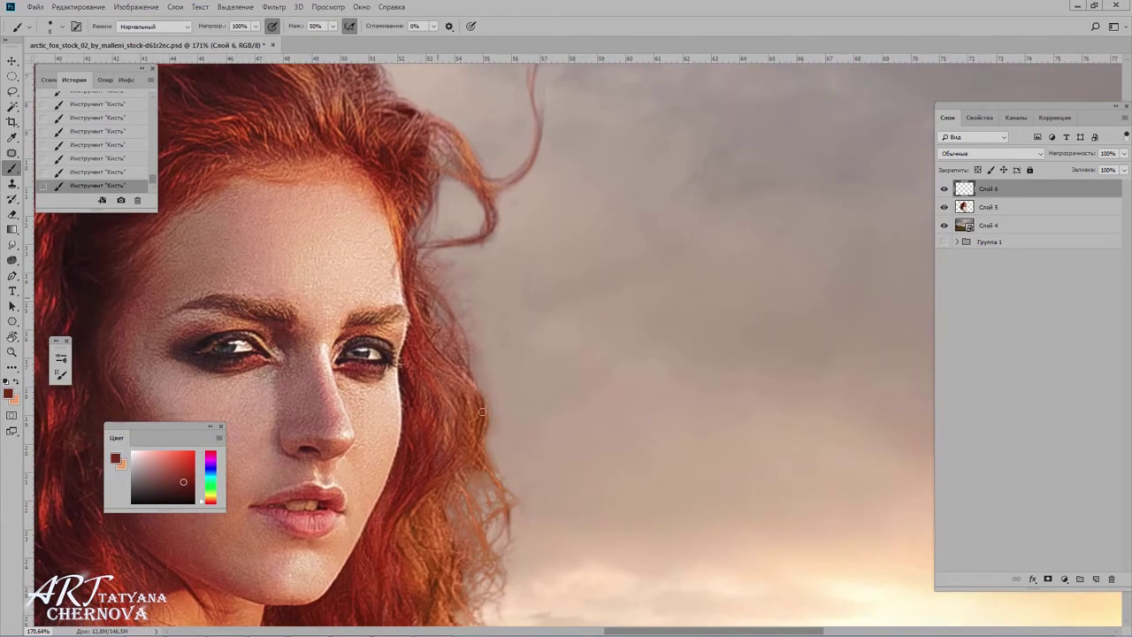
pyautogui.keyDown('alt'); pyautogui.click(468, 287); pyautogui.keyUp('alt')
pyautogui.scroll(-5, 522, 389)
pyautogui.keyDown('alt'); pyautogui.click(516, 366); pyautogui.keyUp('alt')
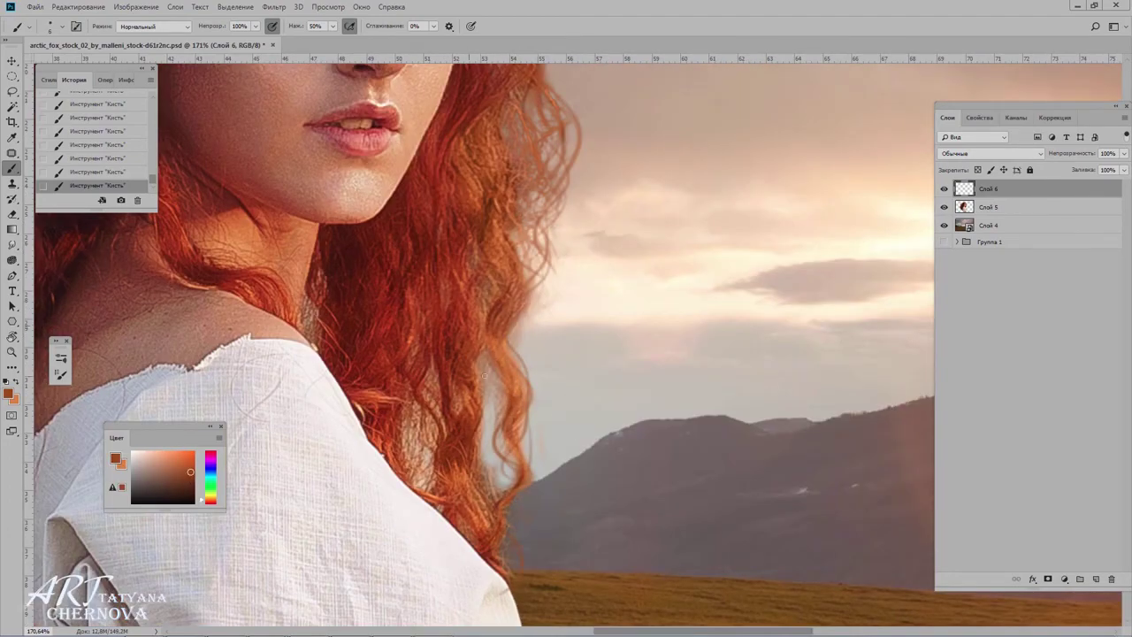
# Sample a darker red-brown and a lighter orange from the left-side hair wisps
pyautogui.scroll(-3, 499, 333)
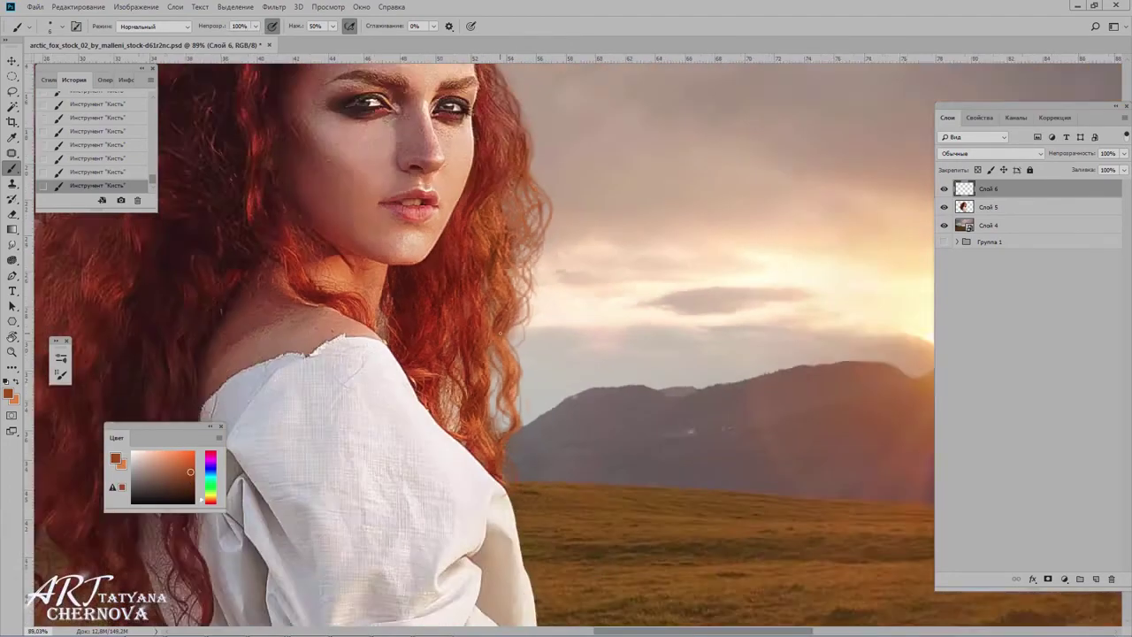
pyautogui.scroll(-2, 499, 332)
pyautogui.scroll(3, 500, 301)
pyautogui.scroll(2, 500, 273)
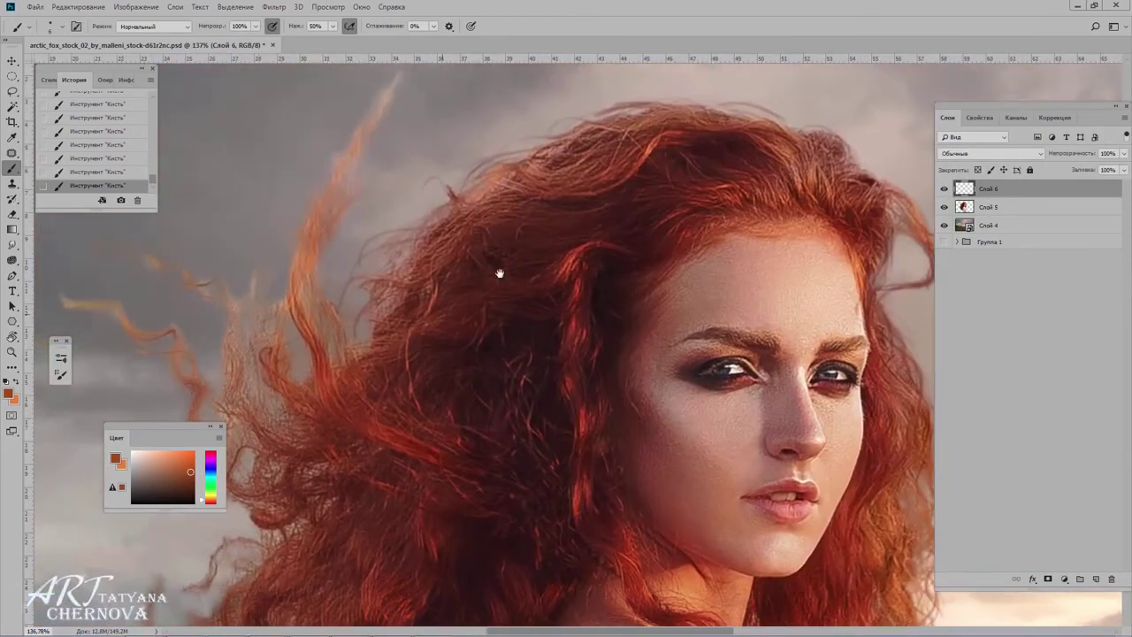
pyautogui.keyDown('alt'); pyautogui.click(428, 206); pyautogui.keyUp('alt')
pyautogui.moveTo(323, 212); pyautogui.dragTo(367, 265)
pyautogui.keyDown('alt'); pyautogui.click(337, 369); pyautogui.keyUp('alt')
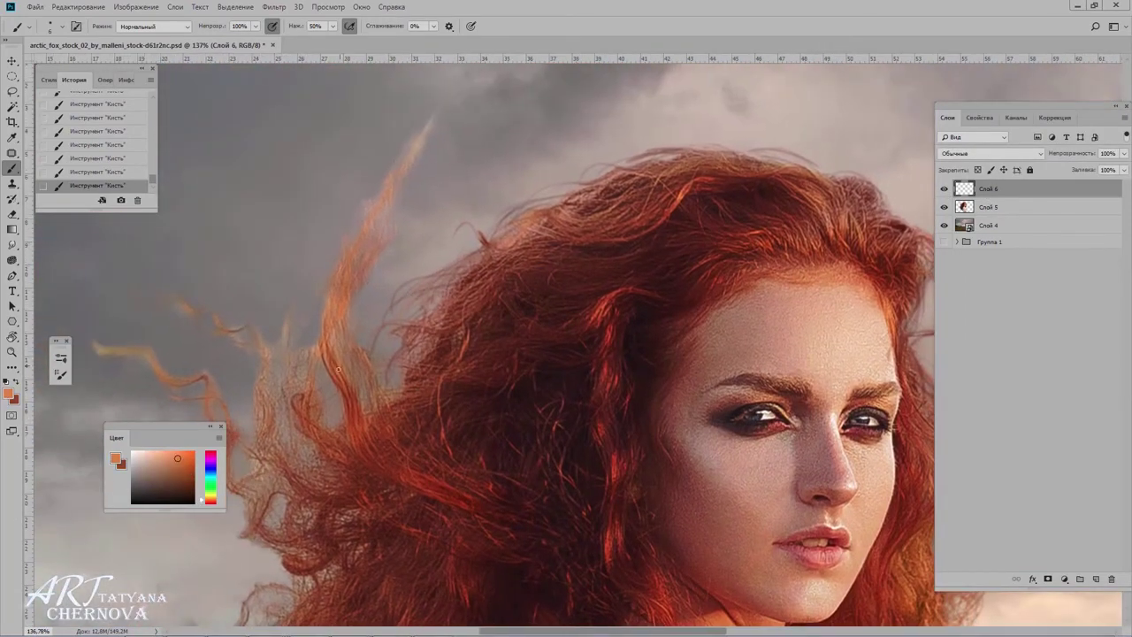
# Erase the top of a hair wisp on Слой 5, then return to Слой 6 with a new colour
pyautogui.hotkey('alt', '[')
pyautogui.press('e')
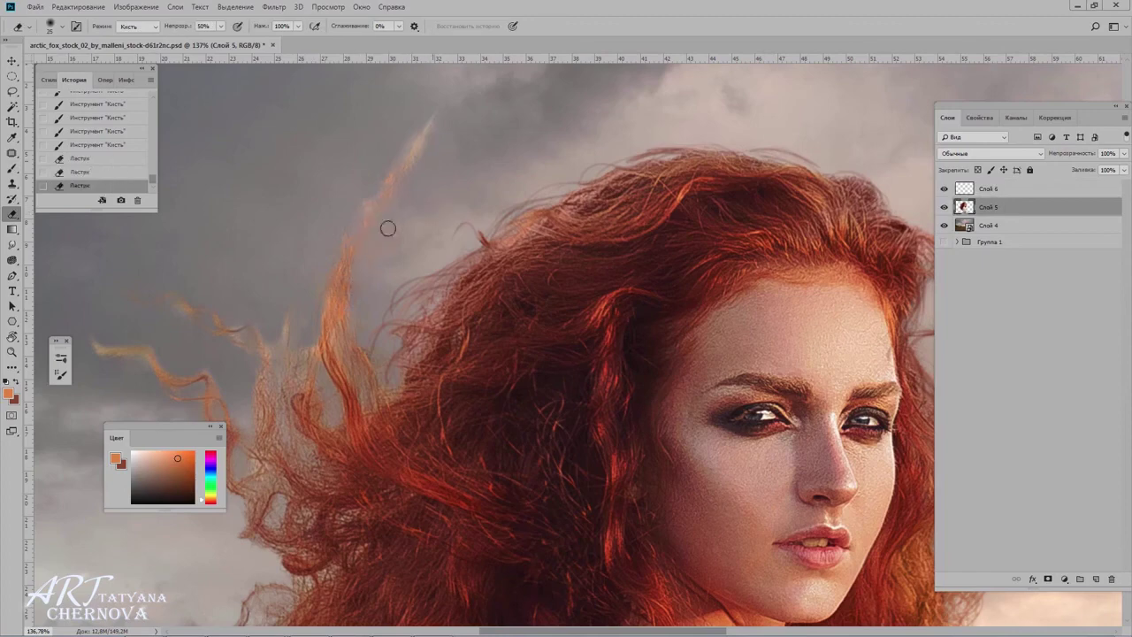
pyautogui.moveTo(386, 227); pyautogui.dragTo(439, 94)
pyautogui.hotkey('alt', ']')
pyautogui.press('b')
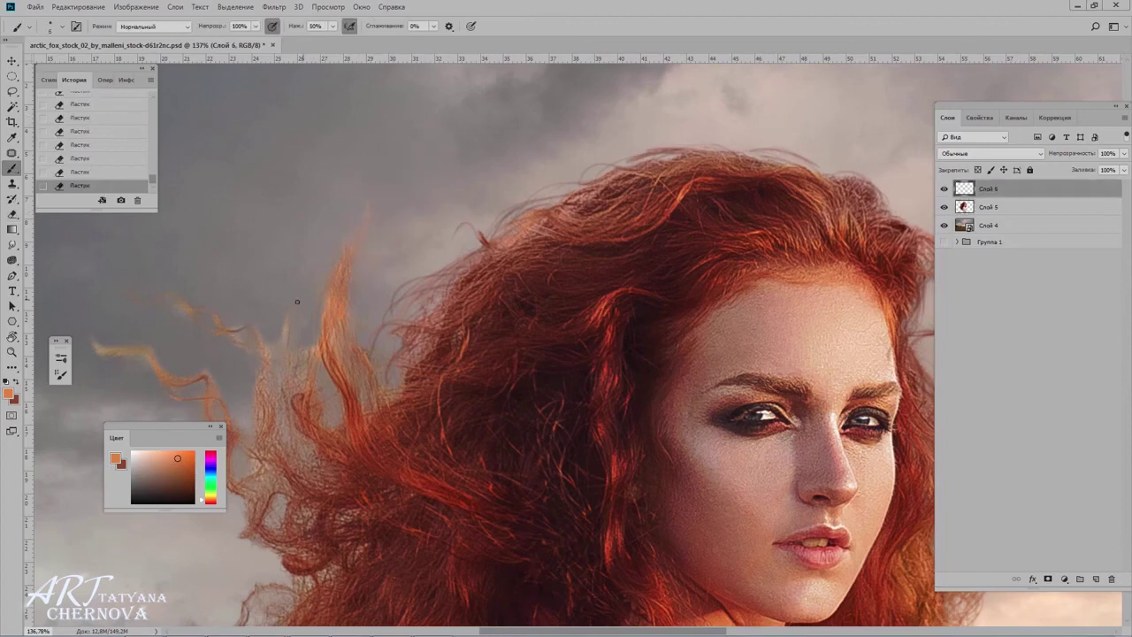
pyautogui.keyDown('alt'); pyautogui.click(337, 352); pyautogui.keyUp('alt')
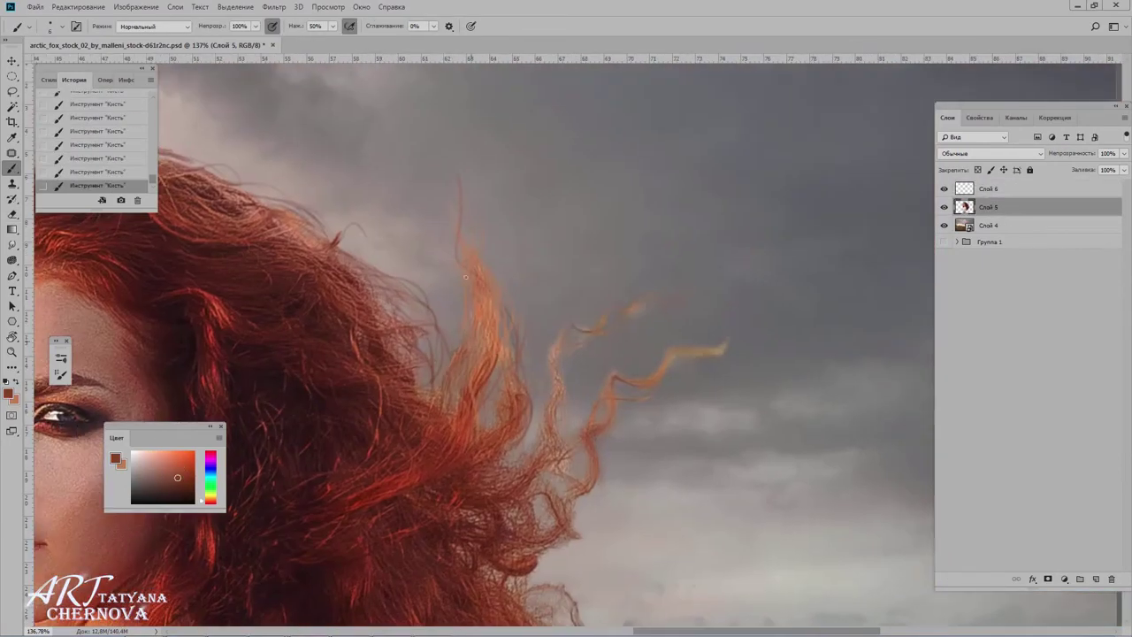
# Sample lighter orange-brown and darker red-brown colours for the strands
pyautogui.scroll(1, 460, 310)
pyautogui.scroll(-2, 539, 265)
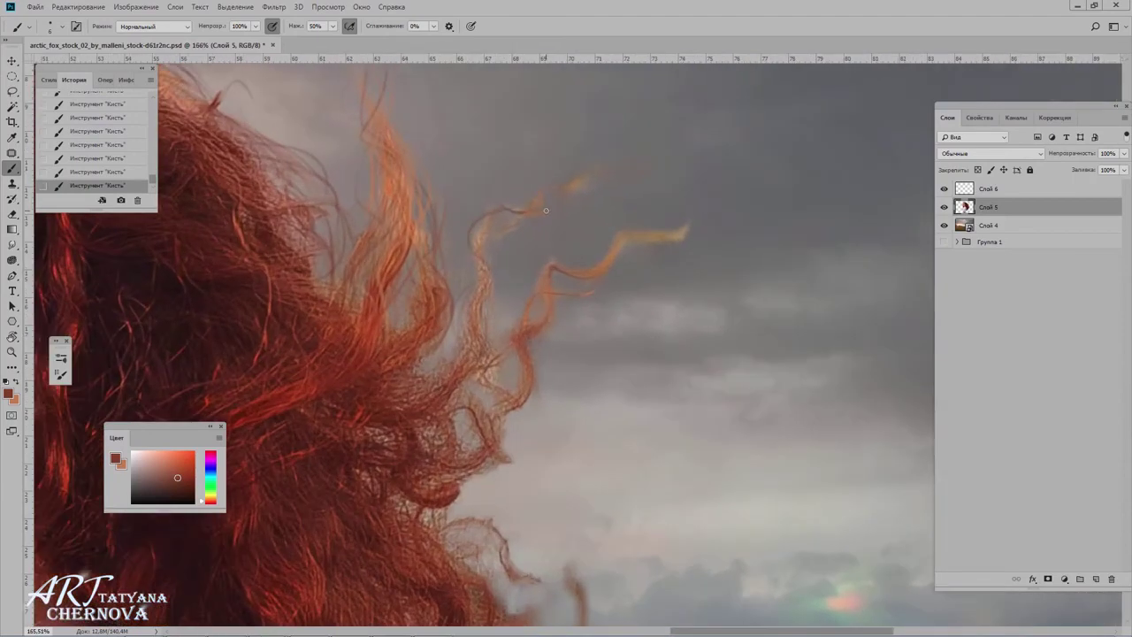
pyautogui.keyDown('alt'); pyautogui.click(659, 237); pyautogui.keyUp('alt')
pyautogui.keyDown('alt'); pyautogui.click(616, 245); pyautogui.keyUp('alt')
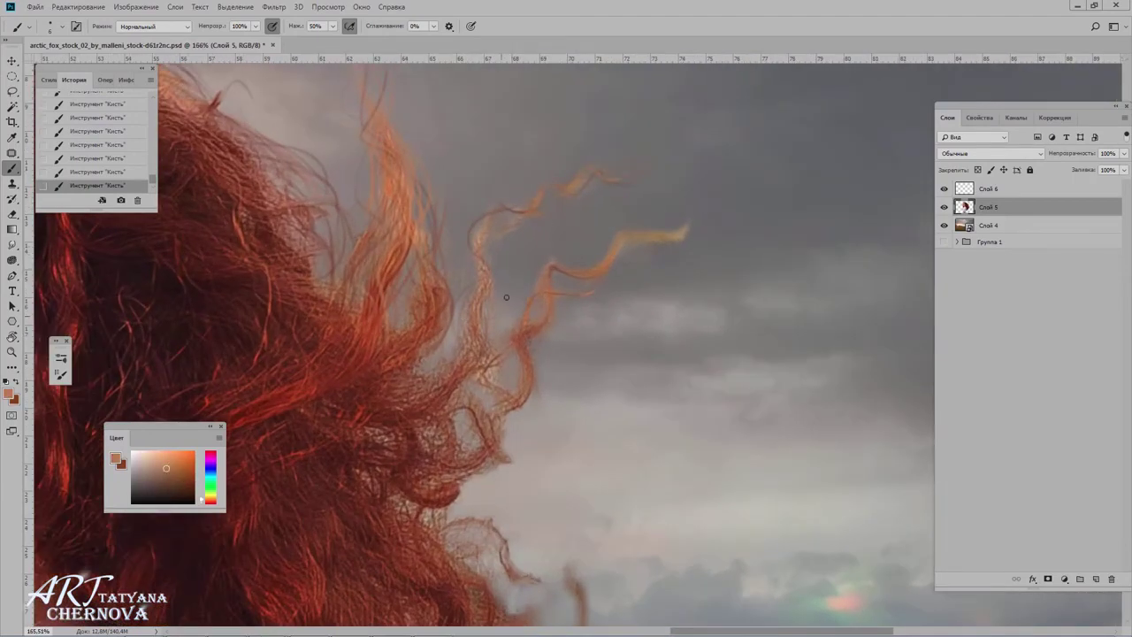
pyautogui.keyDown('alt'); pyautogui.click(449, 365); pyautogui.keyUp('alt')
# Flip the canvas horizontally to check the composite
pyautogui.hotkey('ctrl', 'shift', 'h')
pyautogui.scroll(2, 663, 255)
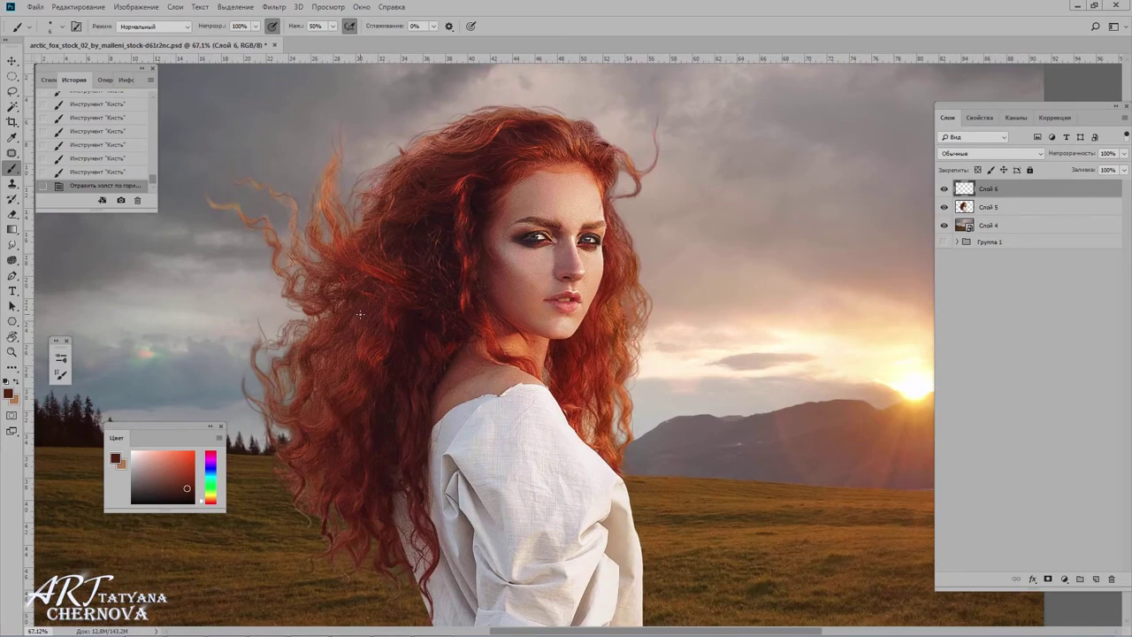
pyautogui.scroll(-1, 360, 314)
# Duplicate the strands layer Слой 6 and lower the original to 67% opacity
pyautogui.hotkey('ctrl', 'j')
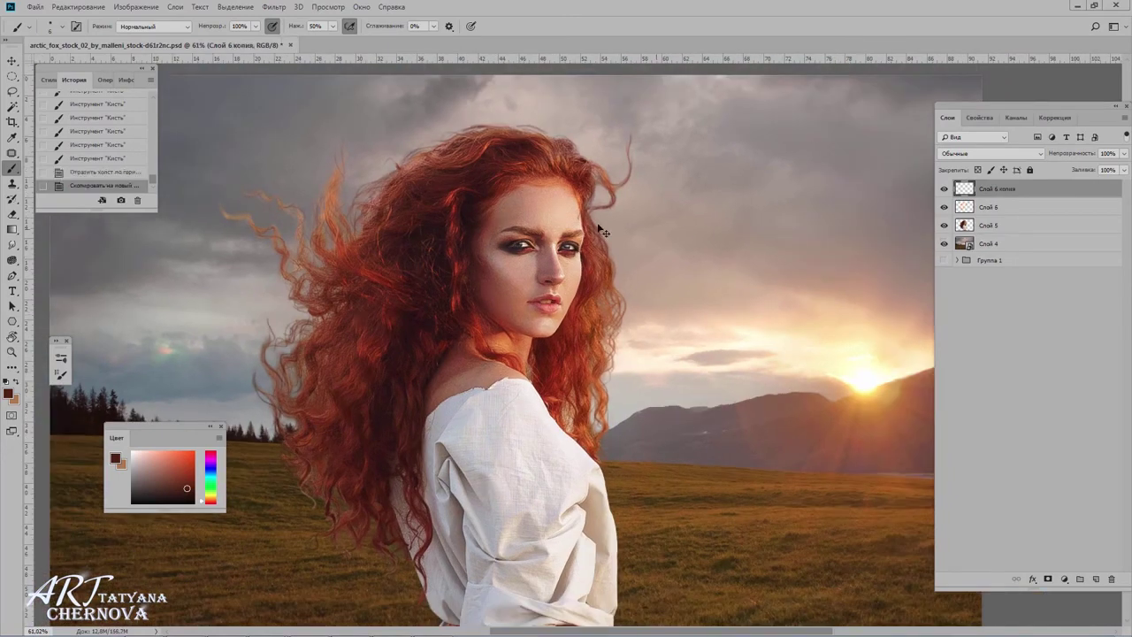
pyautogui.click(1022, 210)
pyautogui.click(1124, 153)
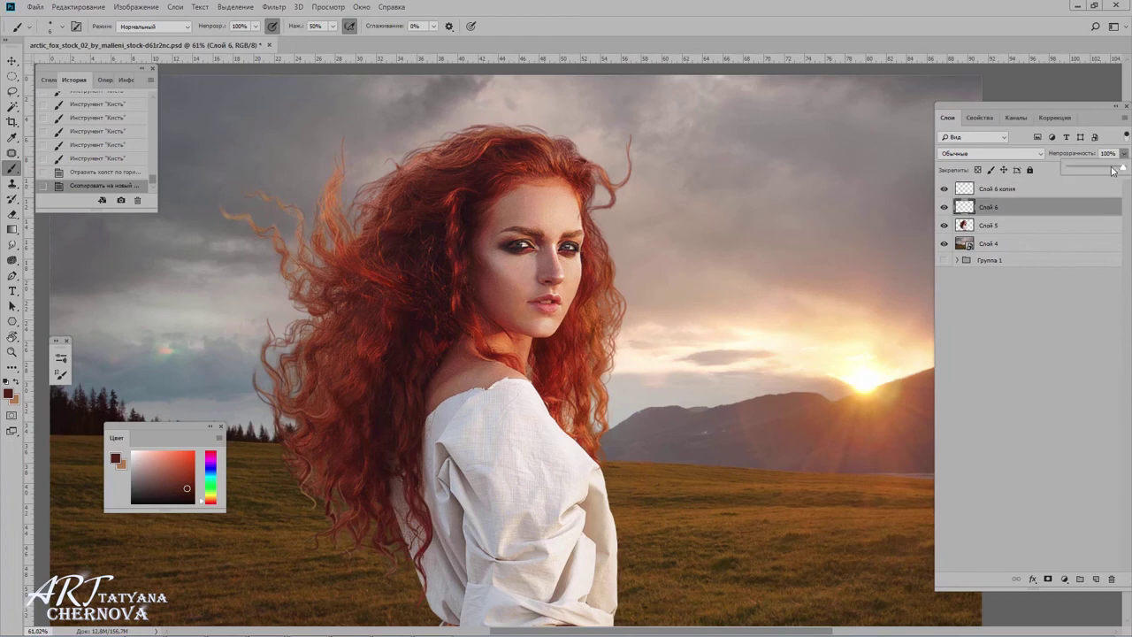
pyautogui.moveTo(1113, 170); pyautogui.dragTo(1102, 170)
# Erase strands along the top of the hair, then merge the copy down into Слой 6
pyautogui.press('e')
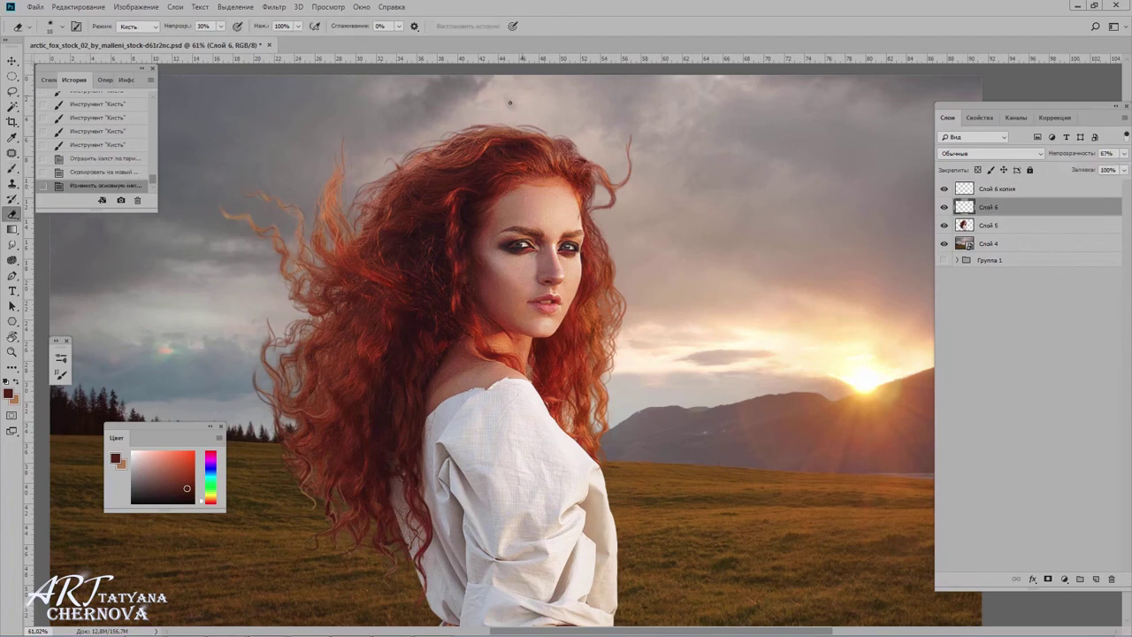
pyautogui.moveTo(484, 119); pyautogui.dragTo(568, 141)
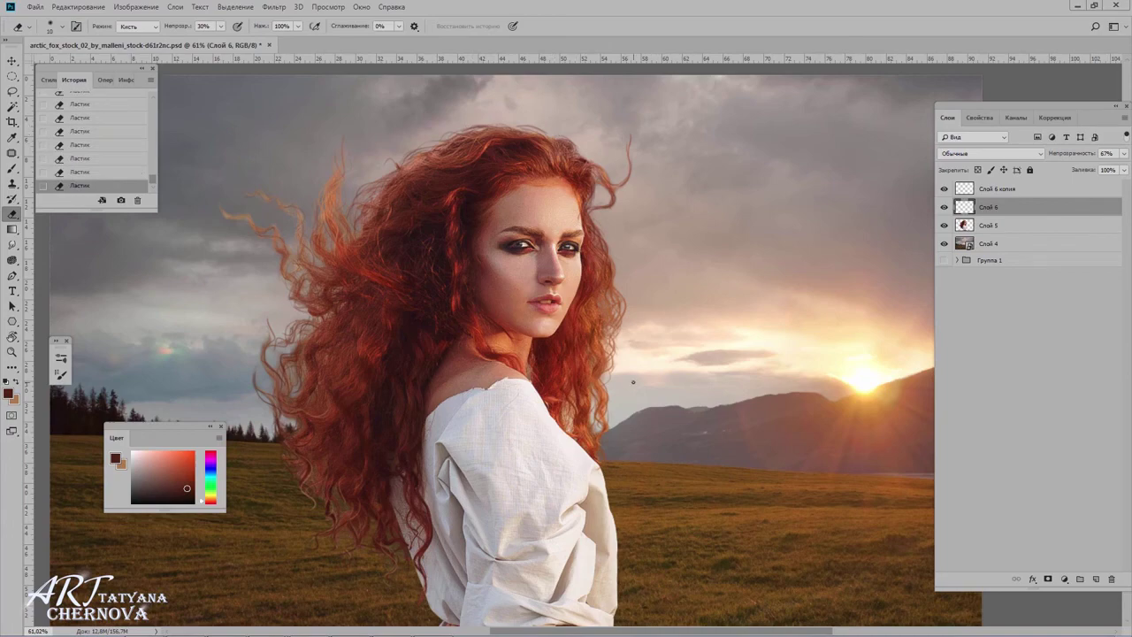
pyautogui.hotkey('ctrl', 'e')
pyautogui.scroll(-1, 743, 329)
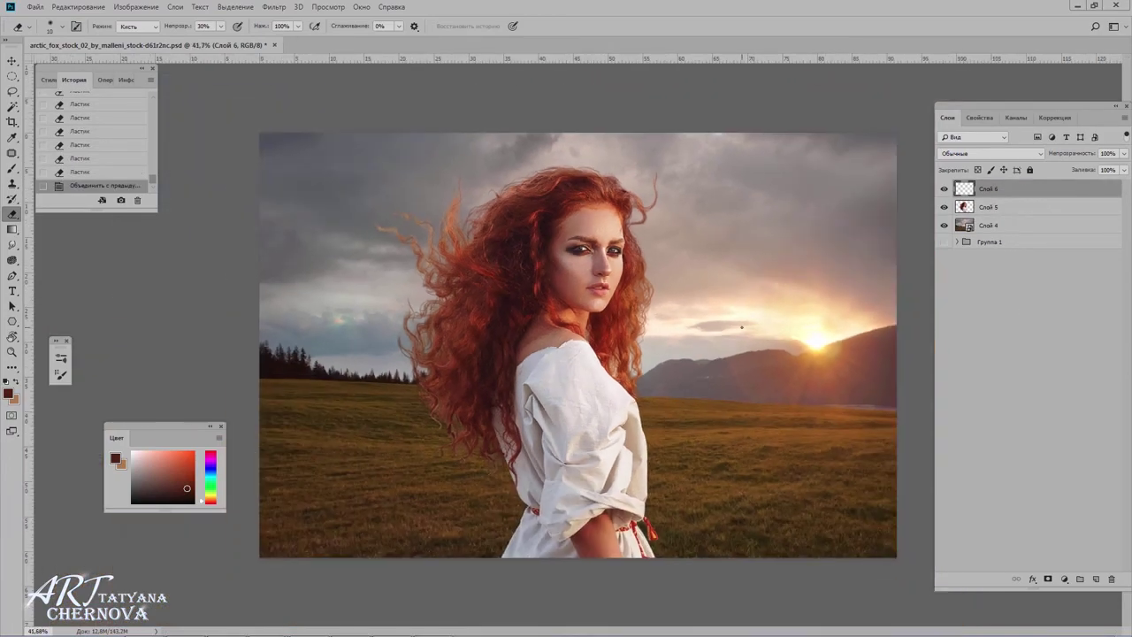
pyautogui.scroll(2, 659, 298)
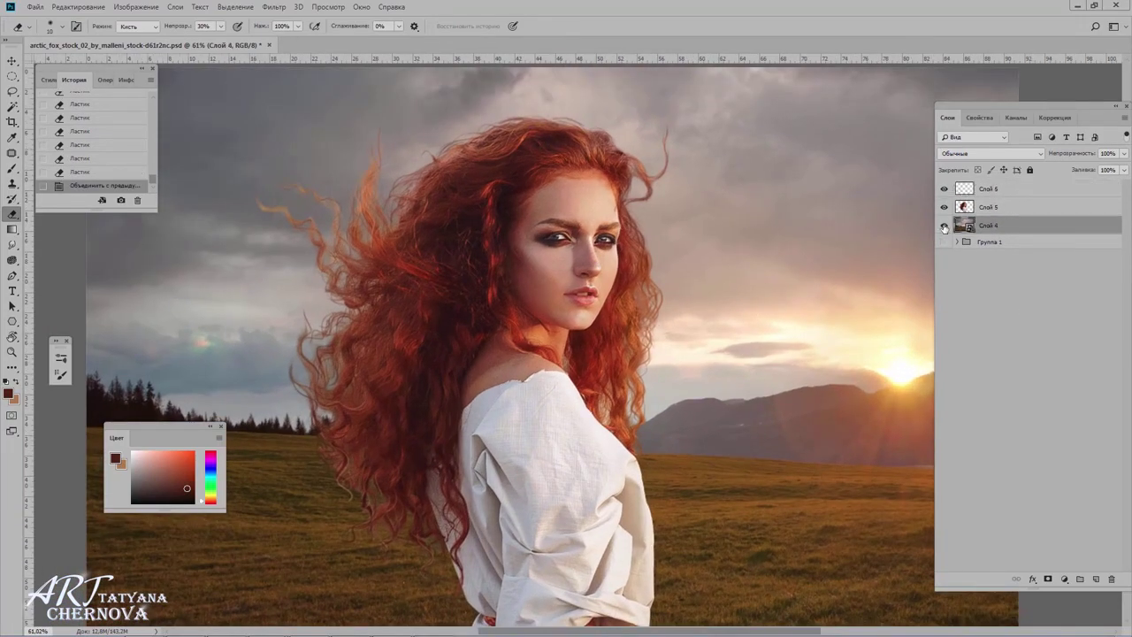
# Add Слой 7 above landscape Слой 4, fill it with 50% grey, then hide it
pyautogui.click(948, 225)
pyautogui.hotkey('ctrl', 'shift', 'n')
pyautogui.press('Return')
pyautogui.hotkey('shift', 'F5')
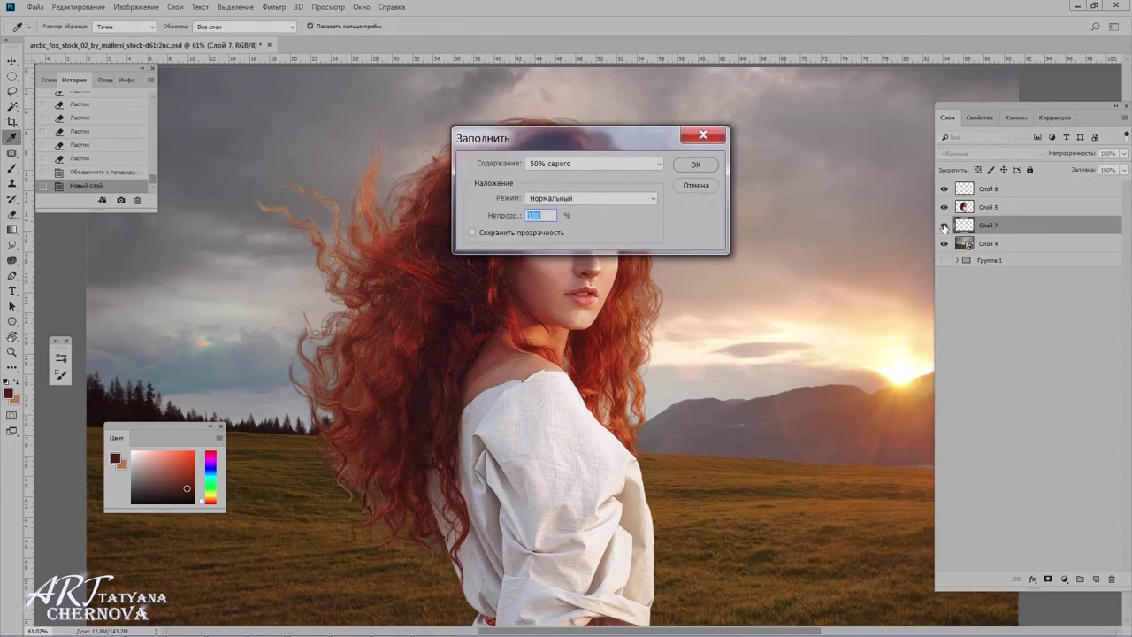
pyautogui.press('Return')
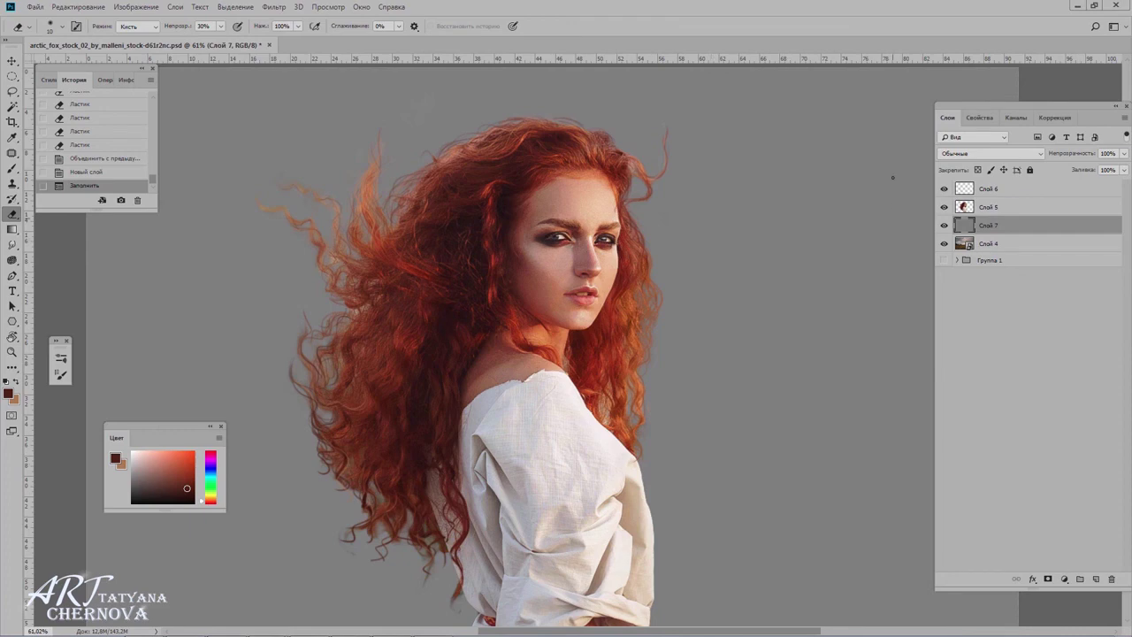
pyautogui.click(944, 225)
pyautogui.scroll(-1, 733, 285)
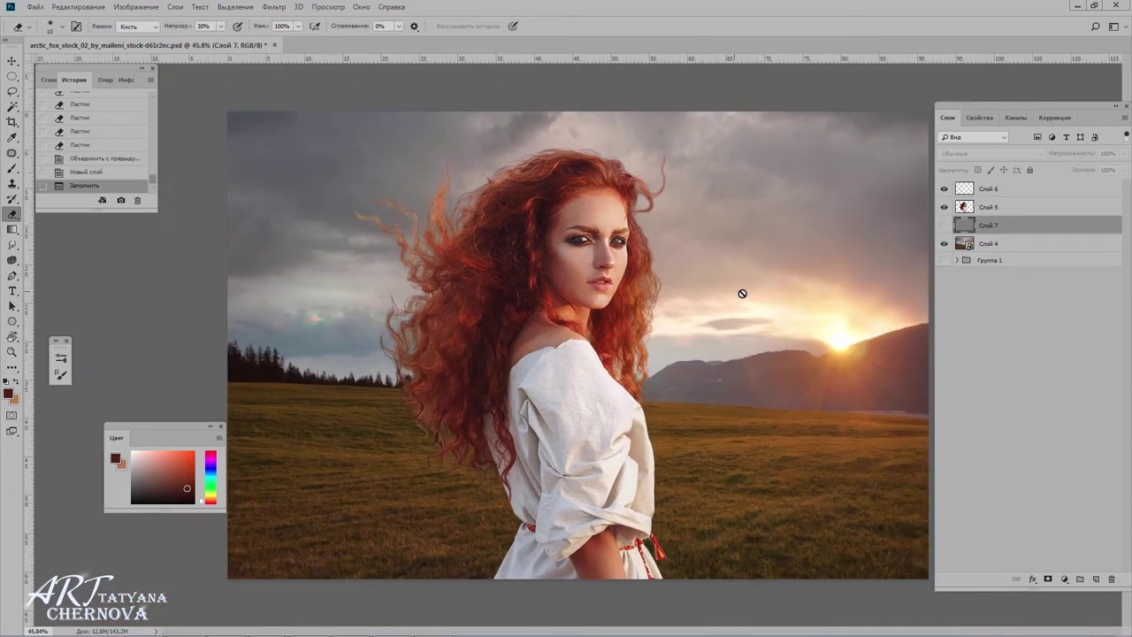
pyautogui.scroll(-1, 743, 292)
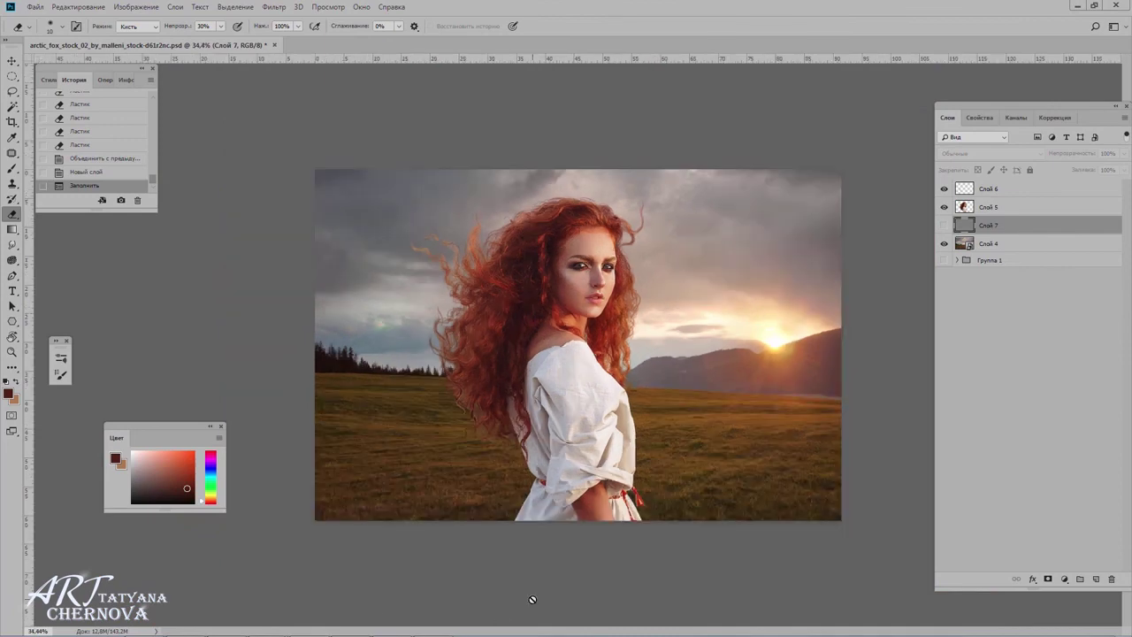